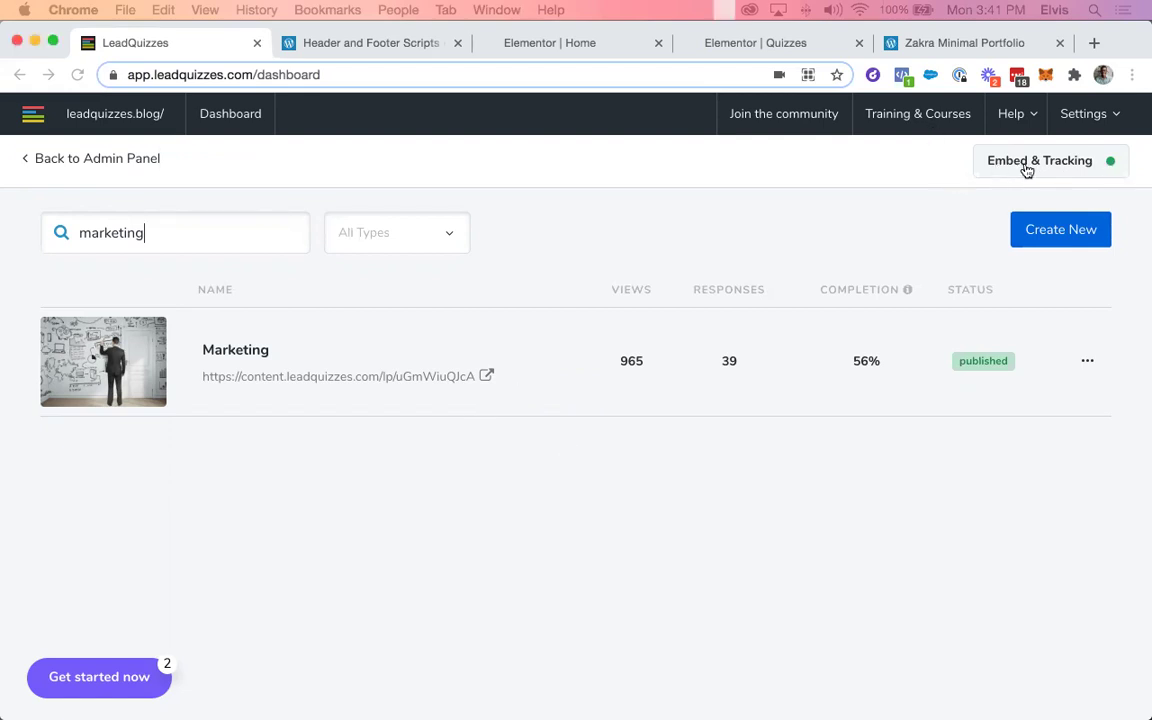
Copy the LeadQuizzes tracking code for leadquizzes.blog and open the Header and Footer Scripts settings in the site's WordPress admin
click(1020, 170)
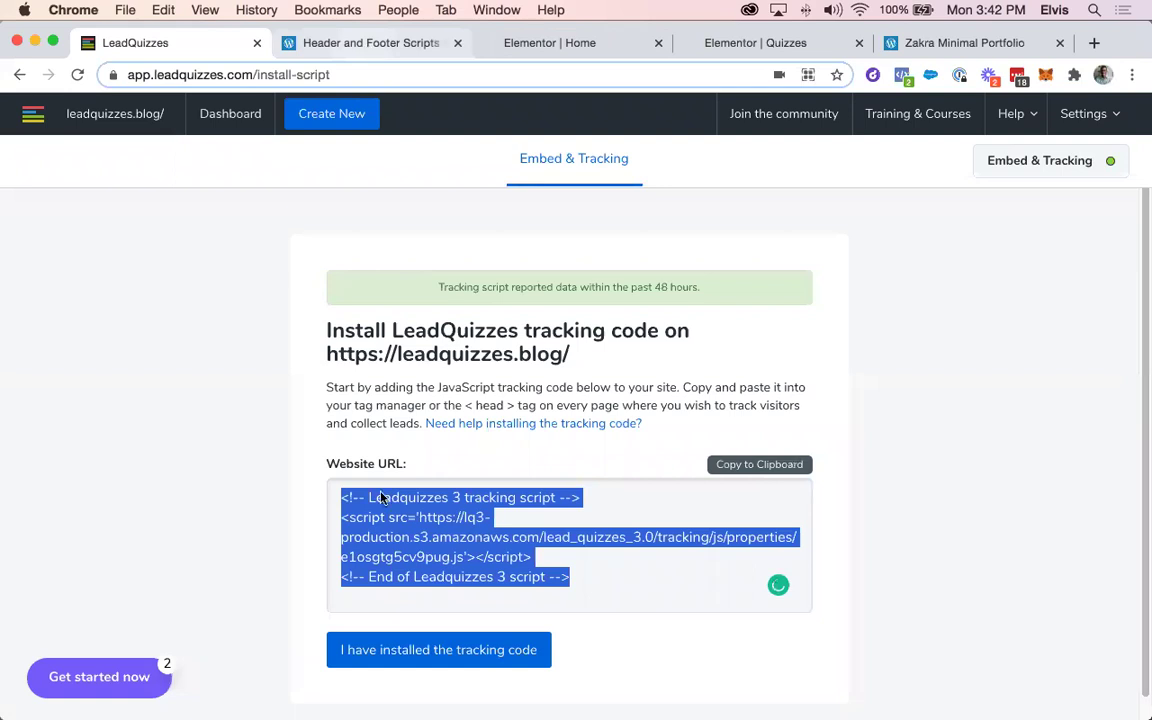
key(ctrl+Tab)
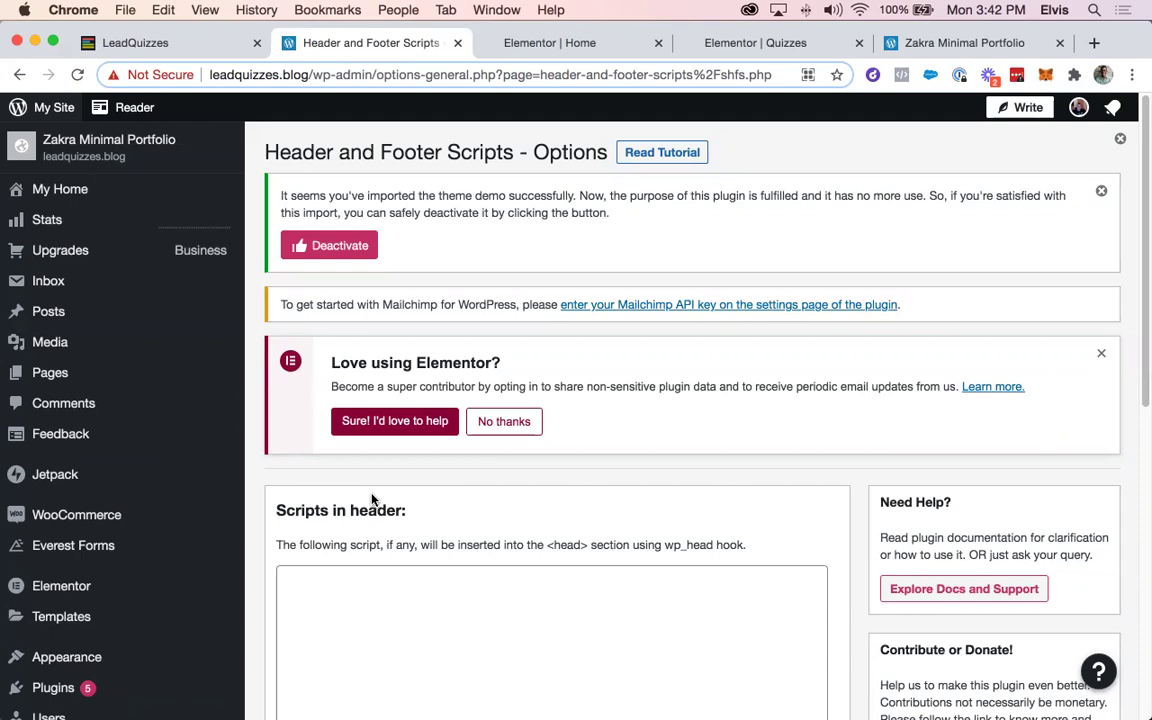
scroll(150, 530, down, 2)
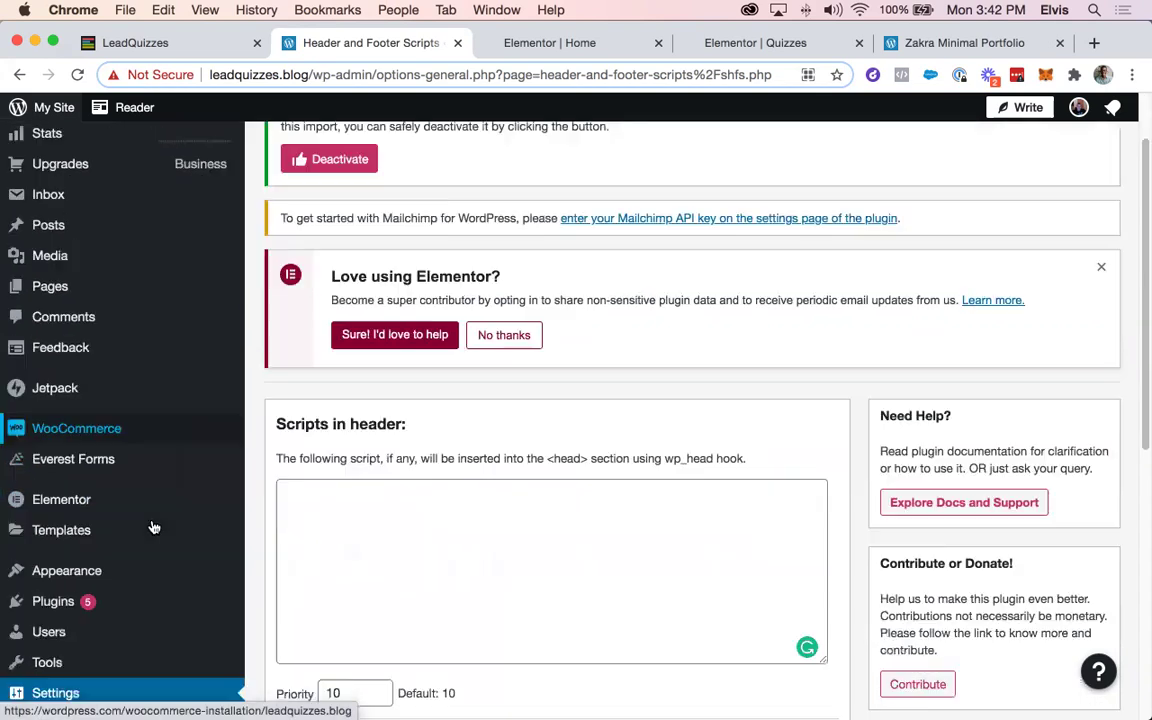
scroll(153, 527, down, 3)
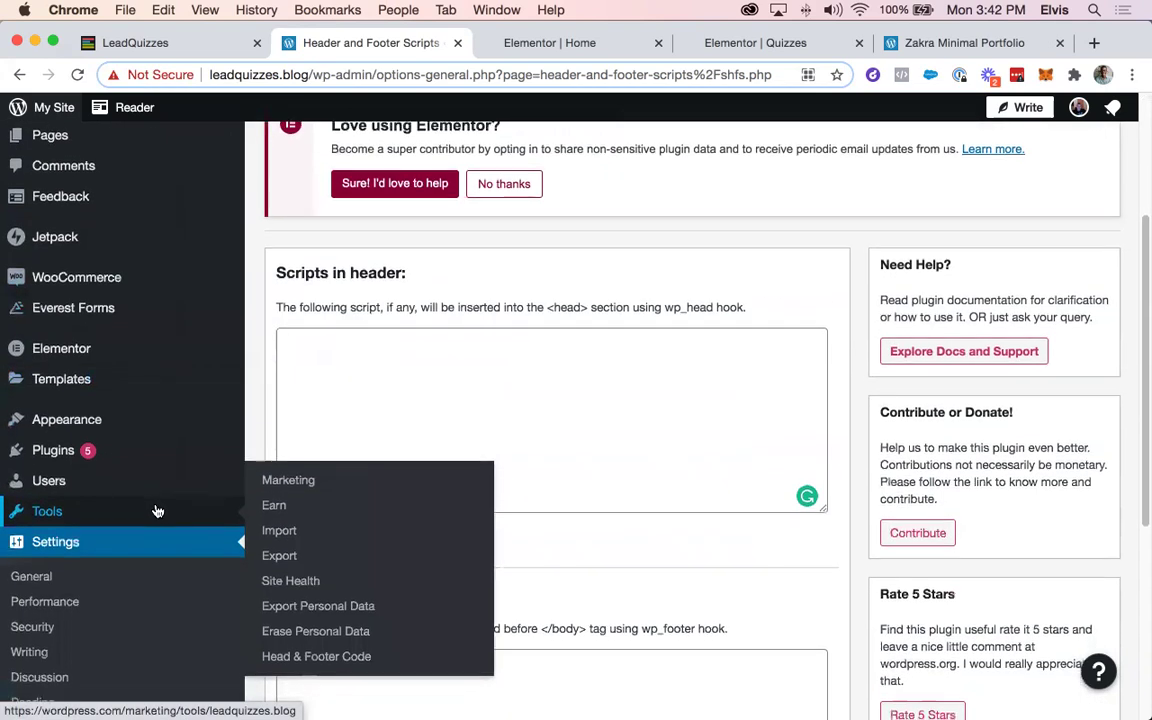
mouse_move(119, 456)
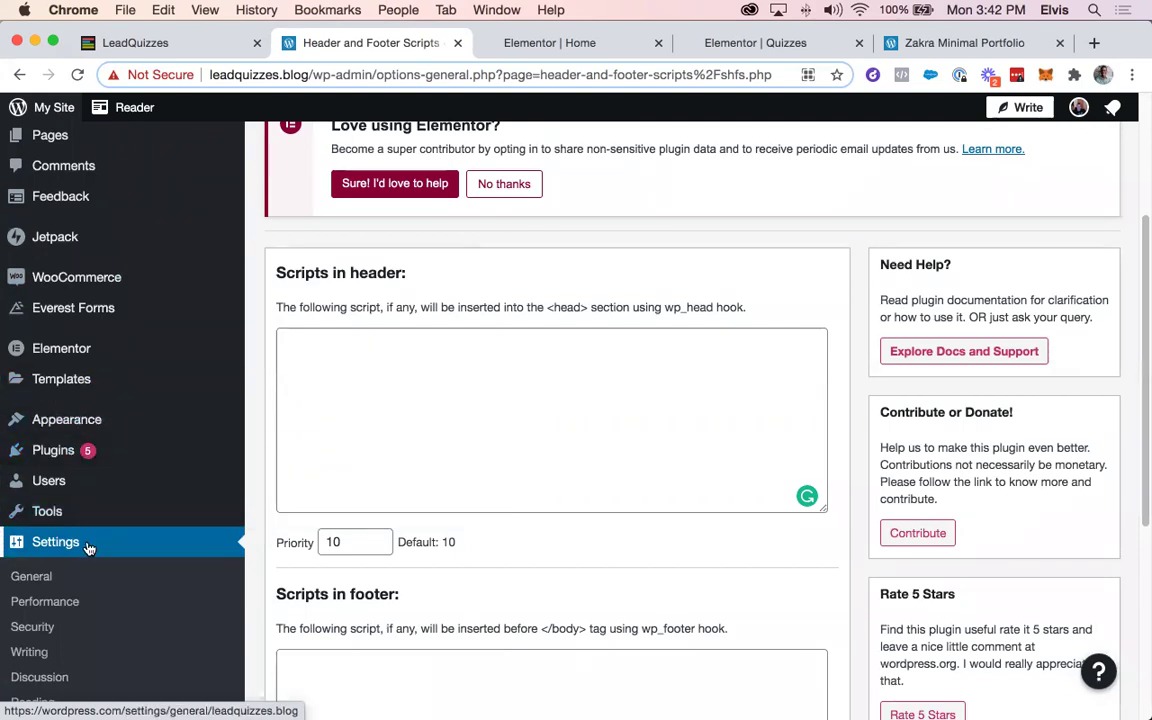
scroll(110, 525, down, 2)
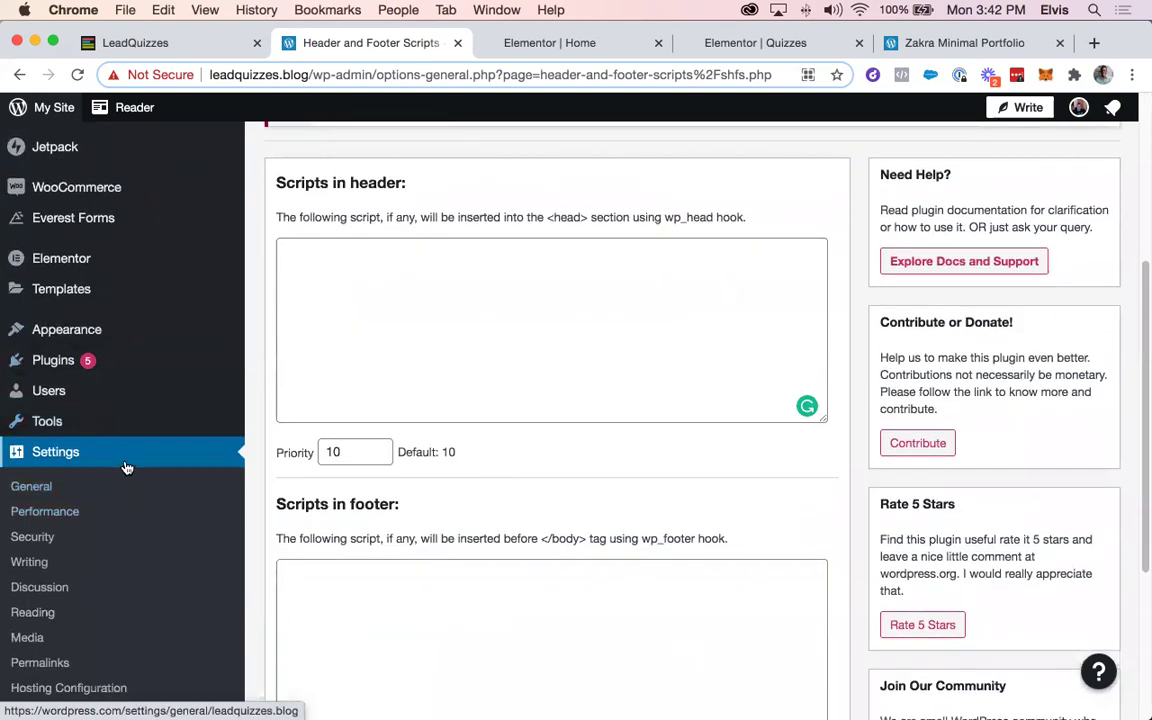
scroll(128, 463, down, 5)
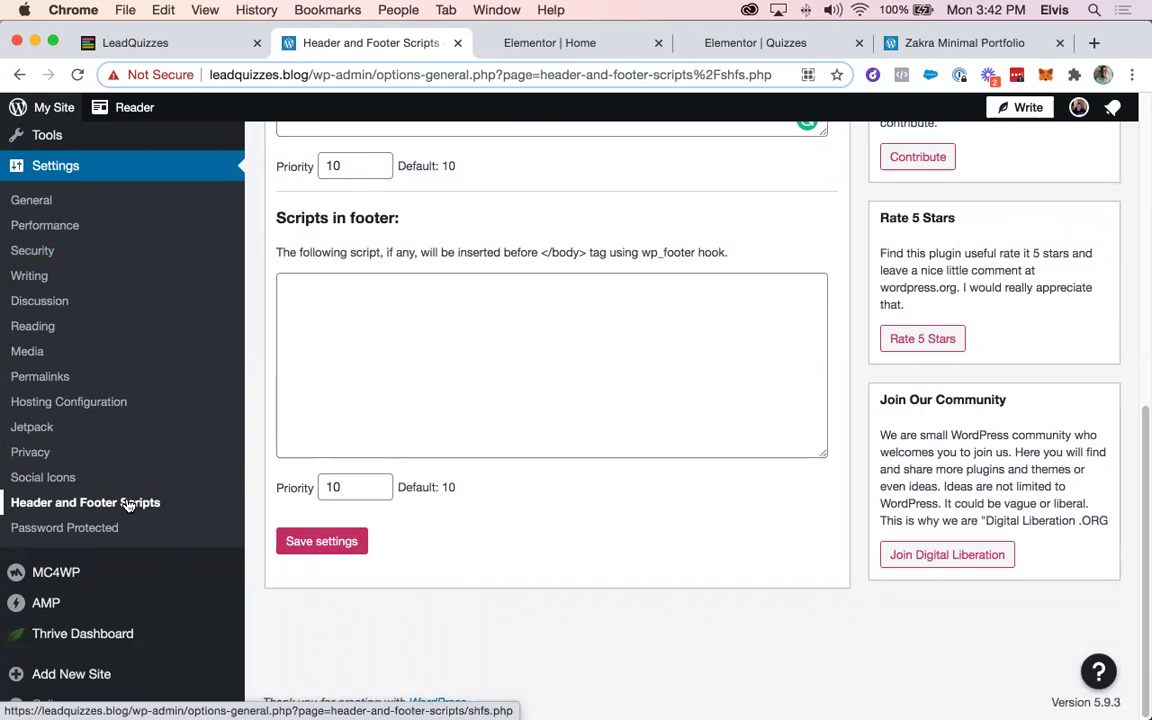
click(58, 502)
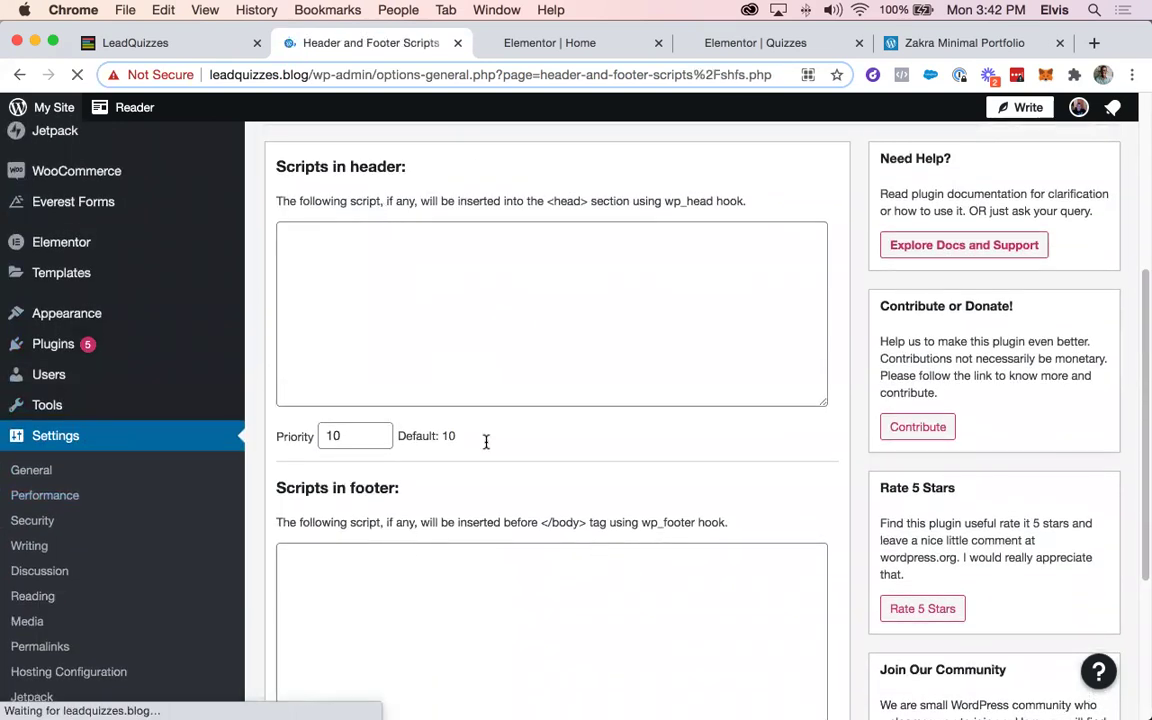
Insert the LeadQuizzes tracking script into the header scripts, save the settings and review the header and footer scripts
scroll(510, 470, down, 10)
scroll(503, 447, up, 5)
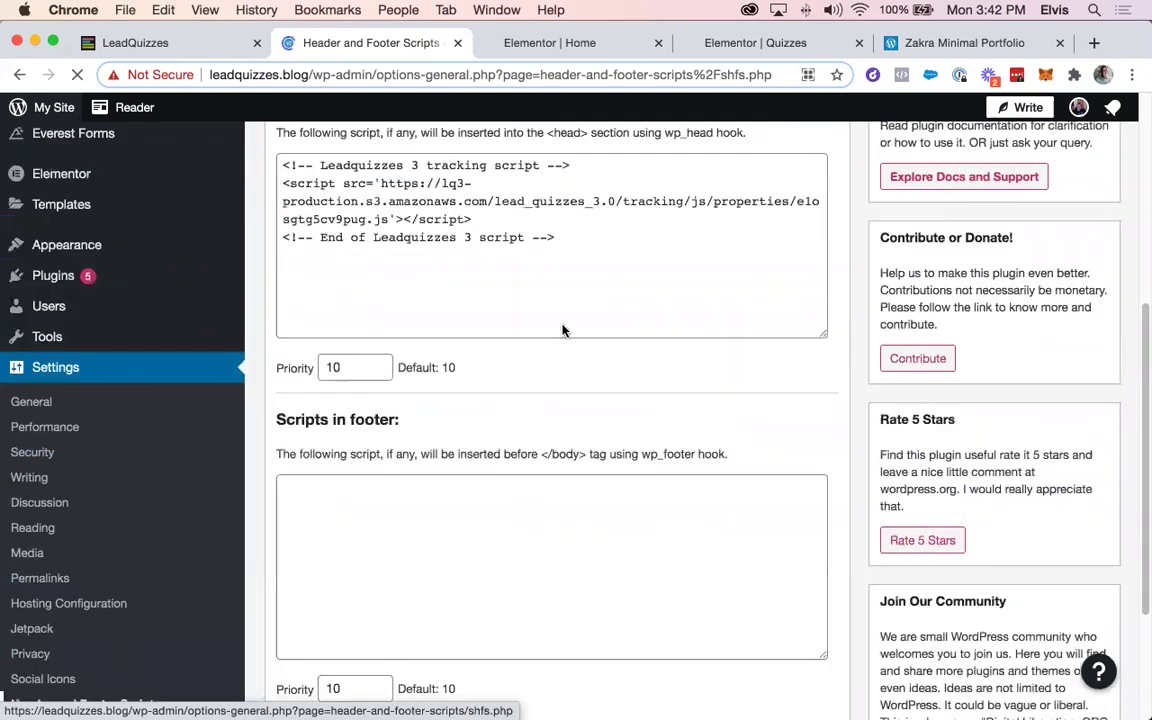
click(564, 315)
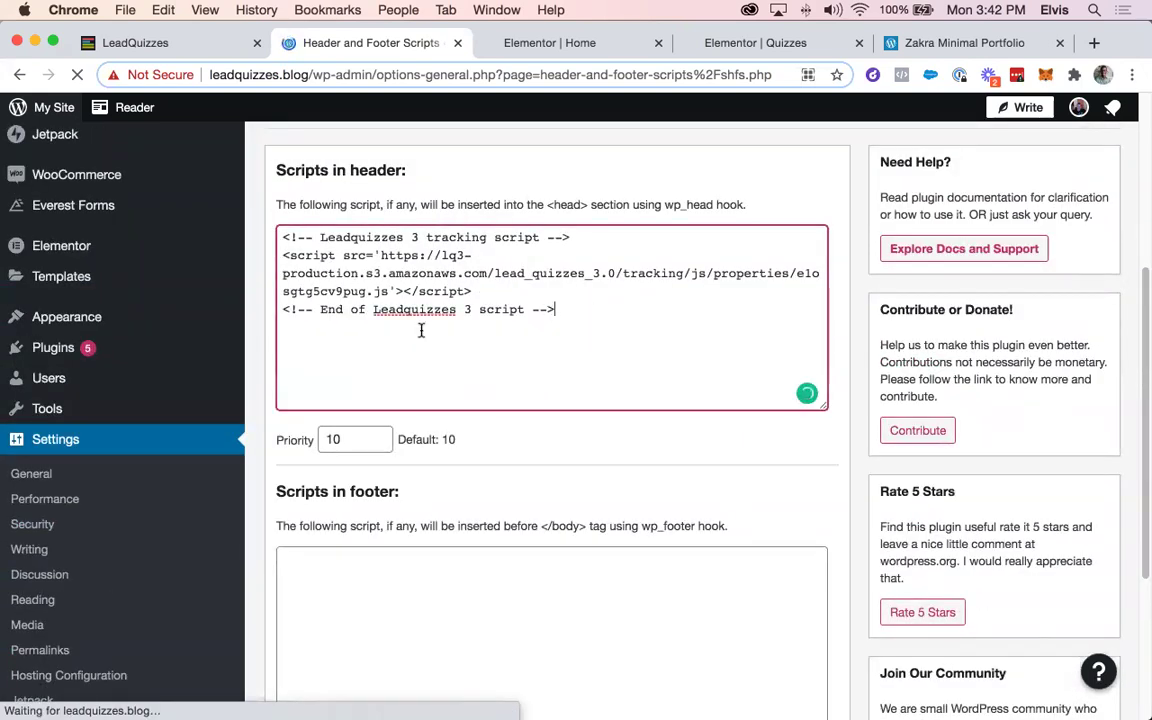
drag(548, 306, 235, 210)
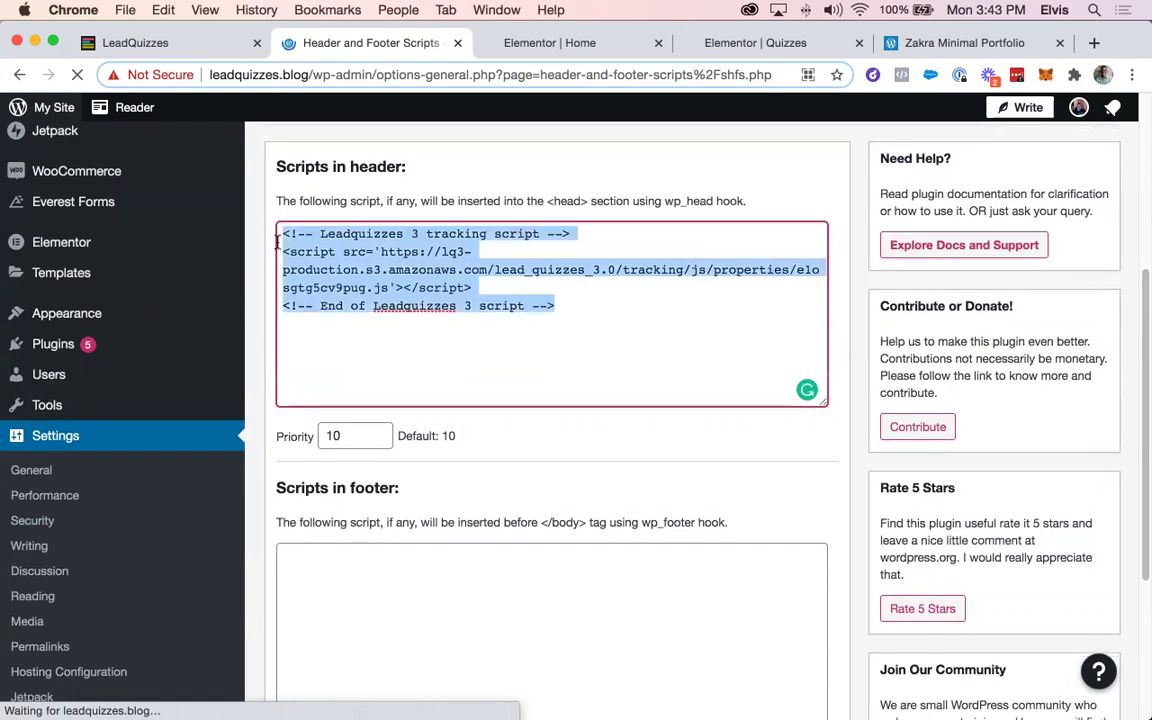
click(393, 313)
scroll(515, 478, down, 1)
scroll(515, 478, down, 5)
click(302, 541)
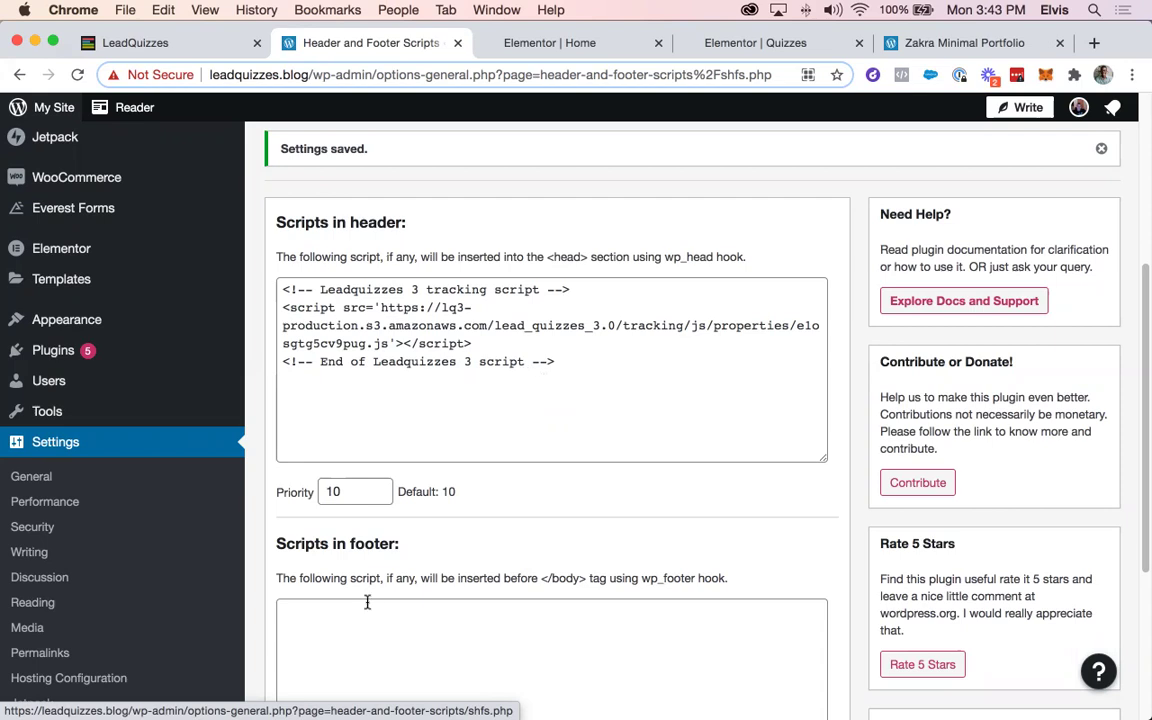
scroll(365, 605, down, 5)
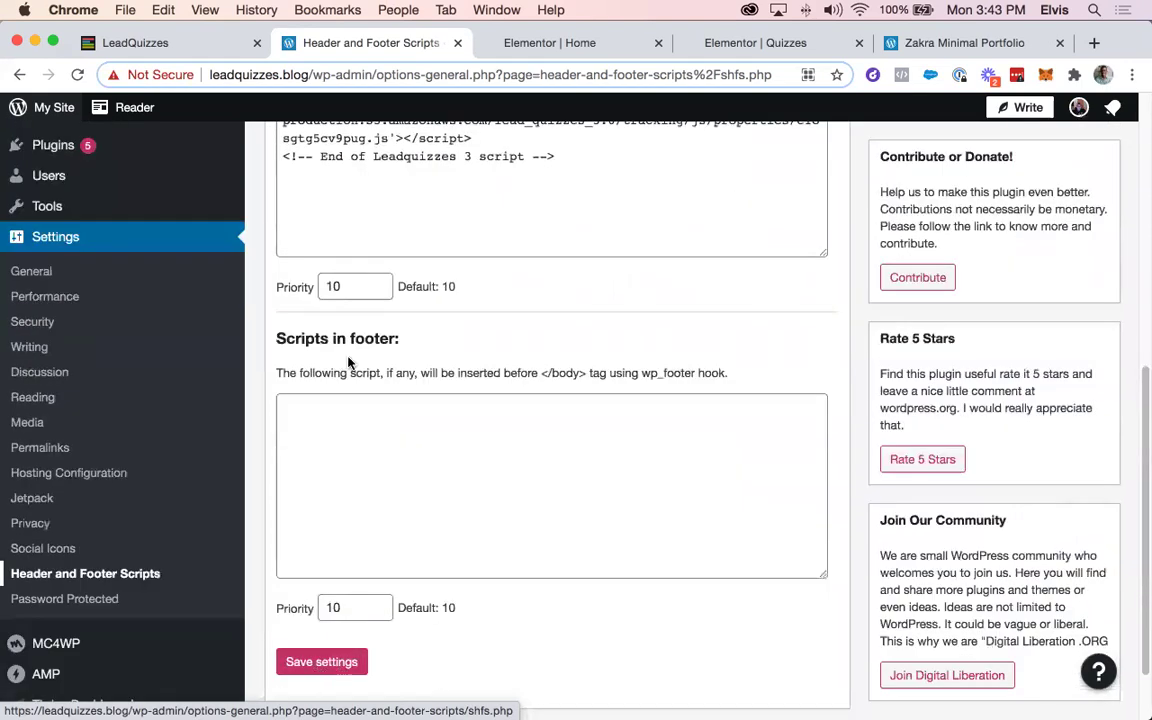
scroll(339, 387, up, 1)
scroll(339, 386, up, 4)
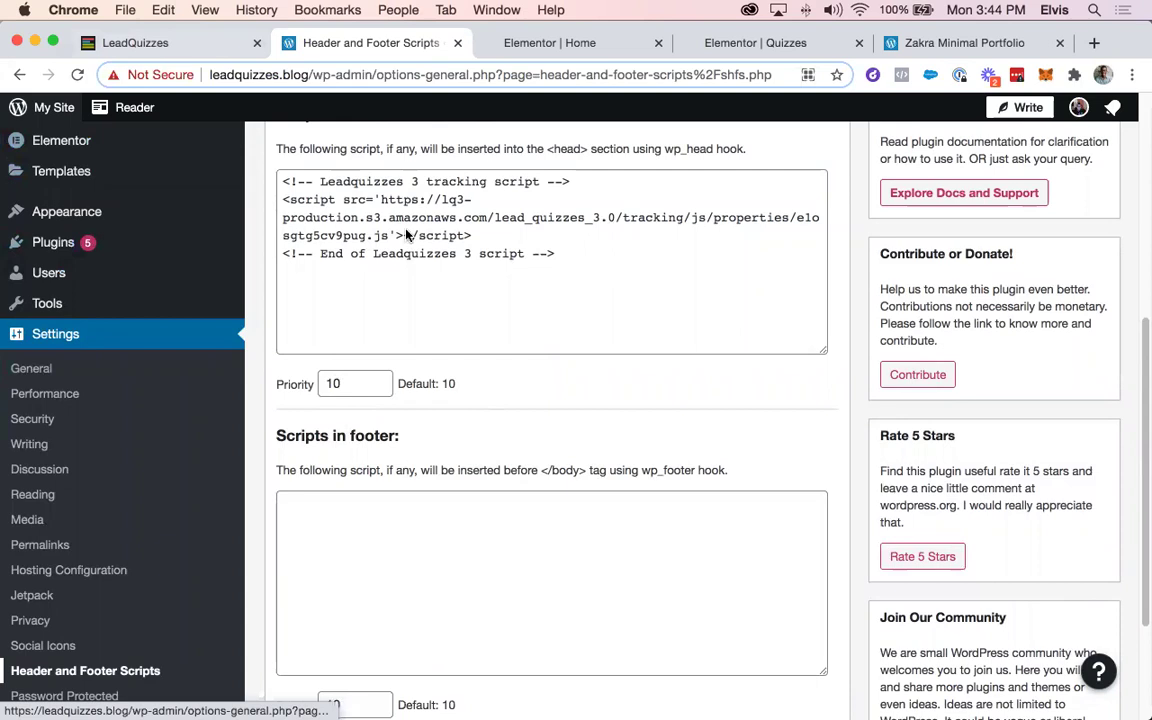
Return to LeadQuizzes, declare the tracking code installed and start entering the website URL for verification
key(super+1)
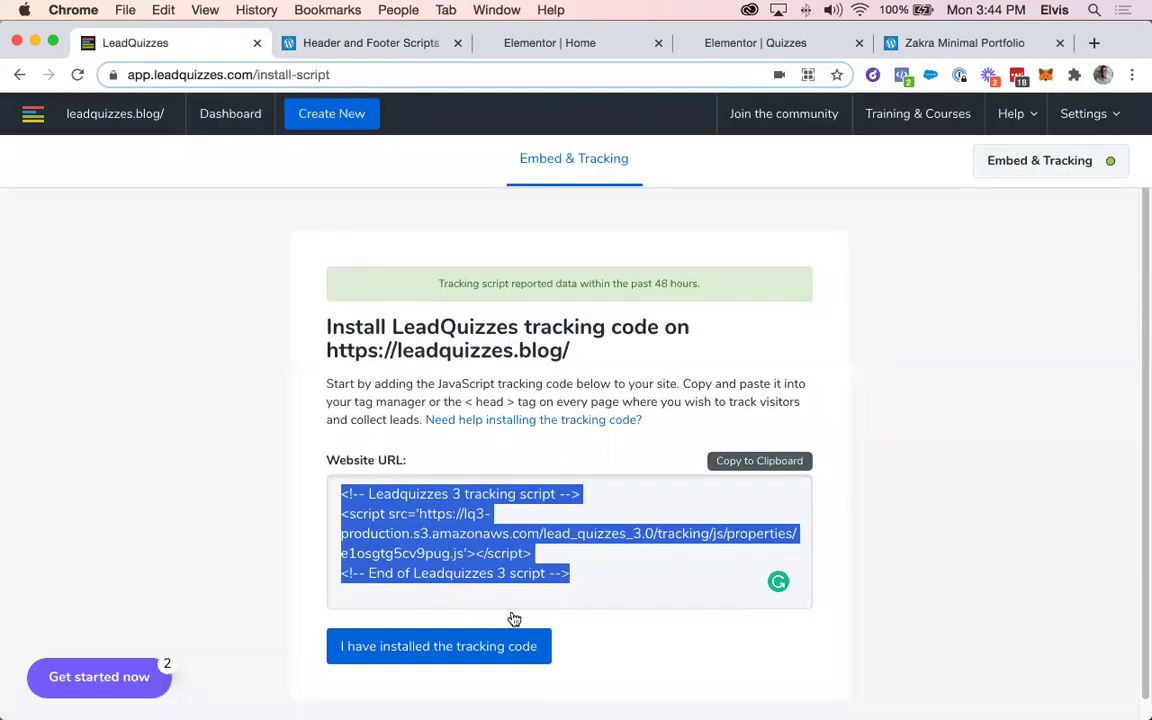
scroll(450, 630, down, 1)
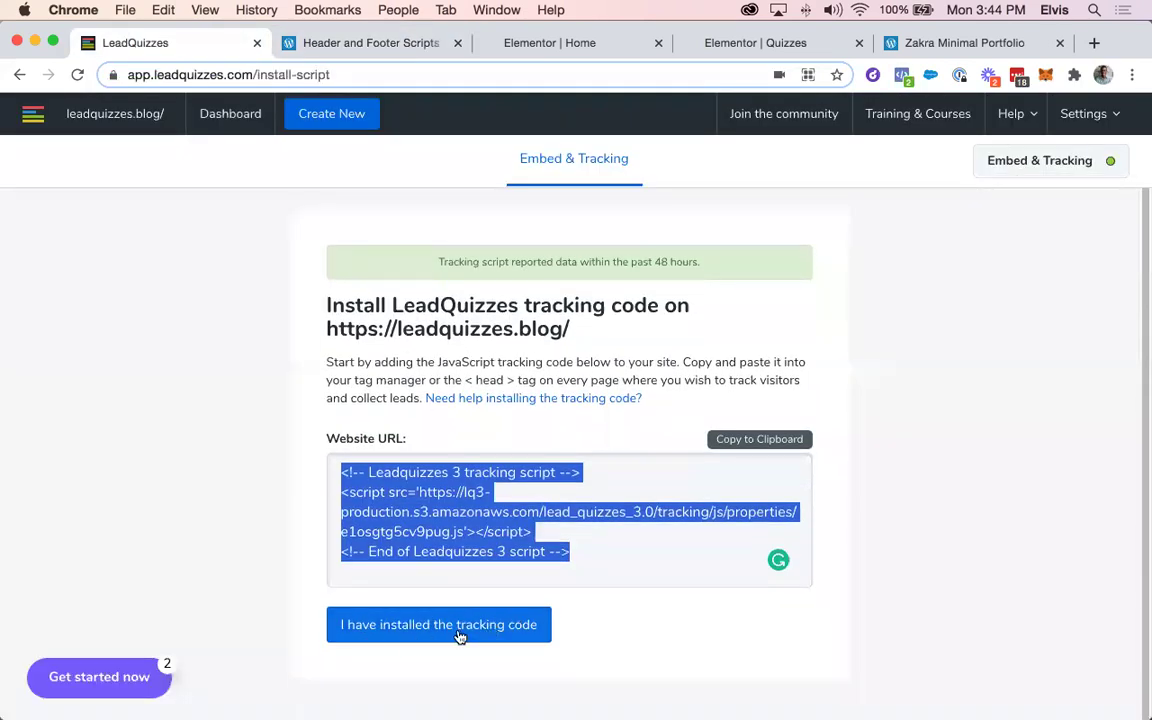
click(494, 637)
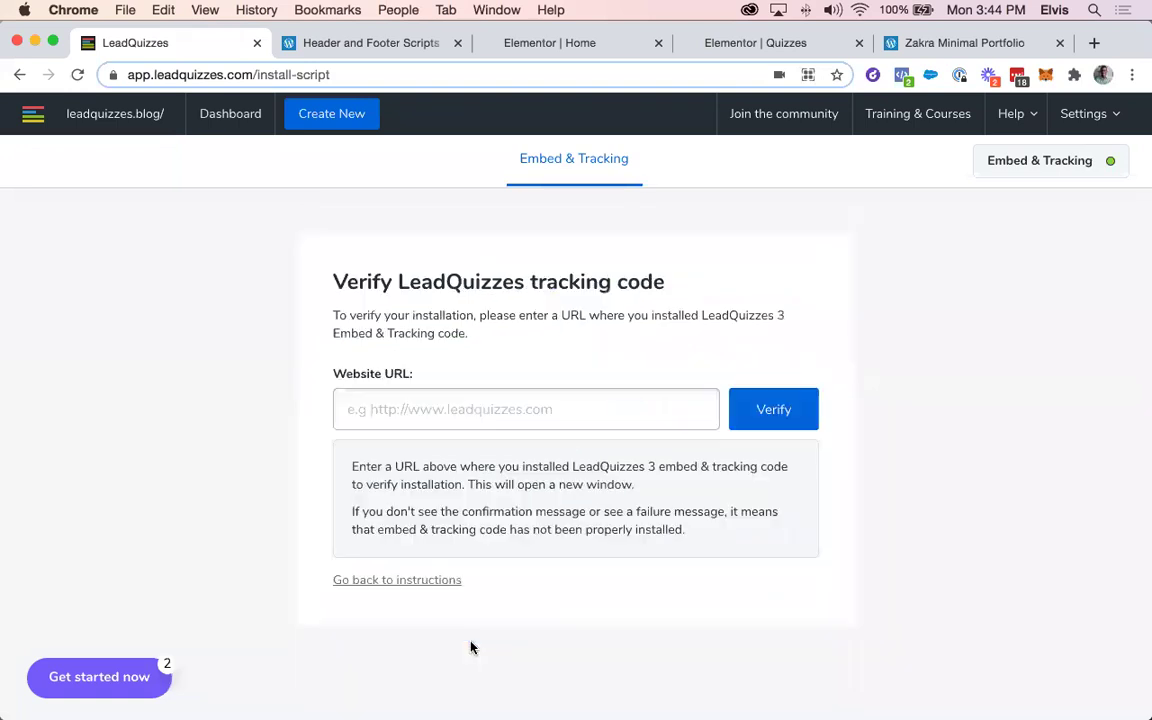
click(426, 425)
click(880, 45)
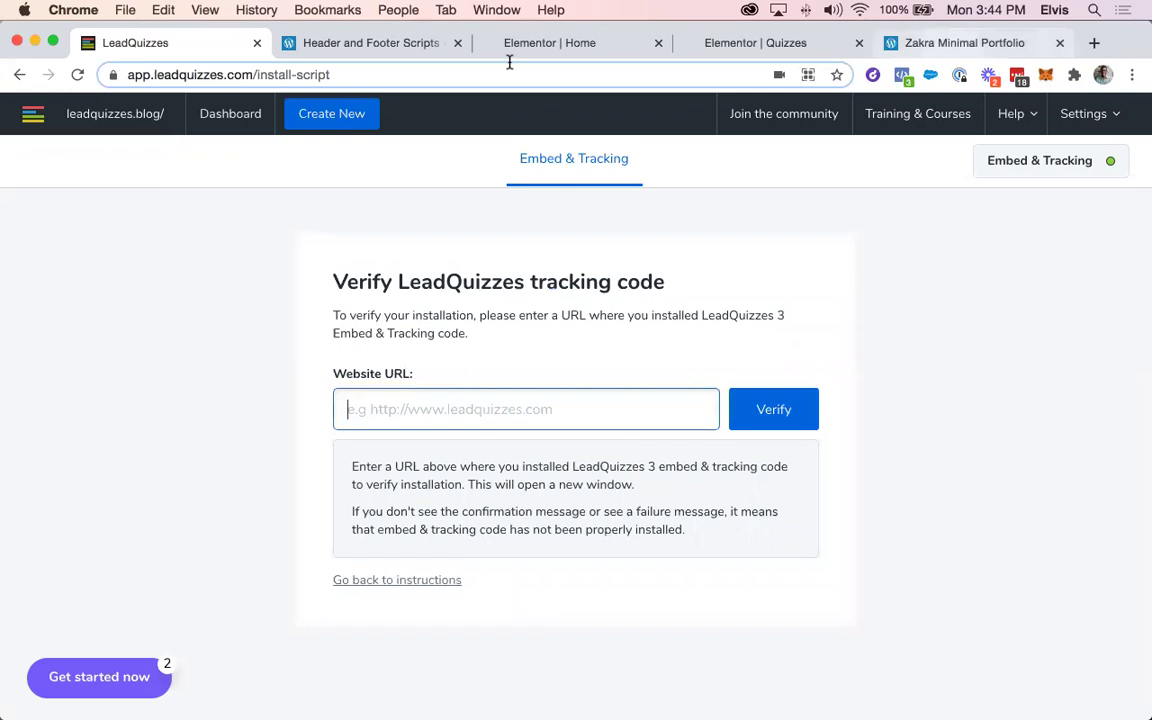
click(310, 72)
double_click(354, 75)
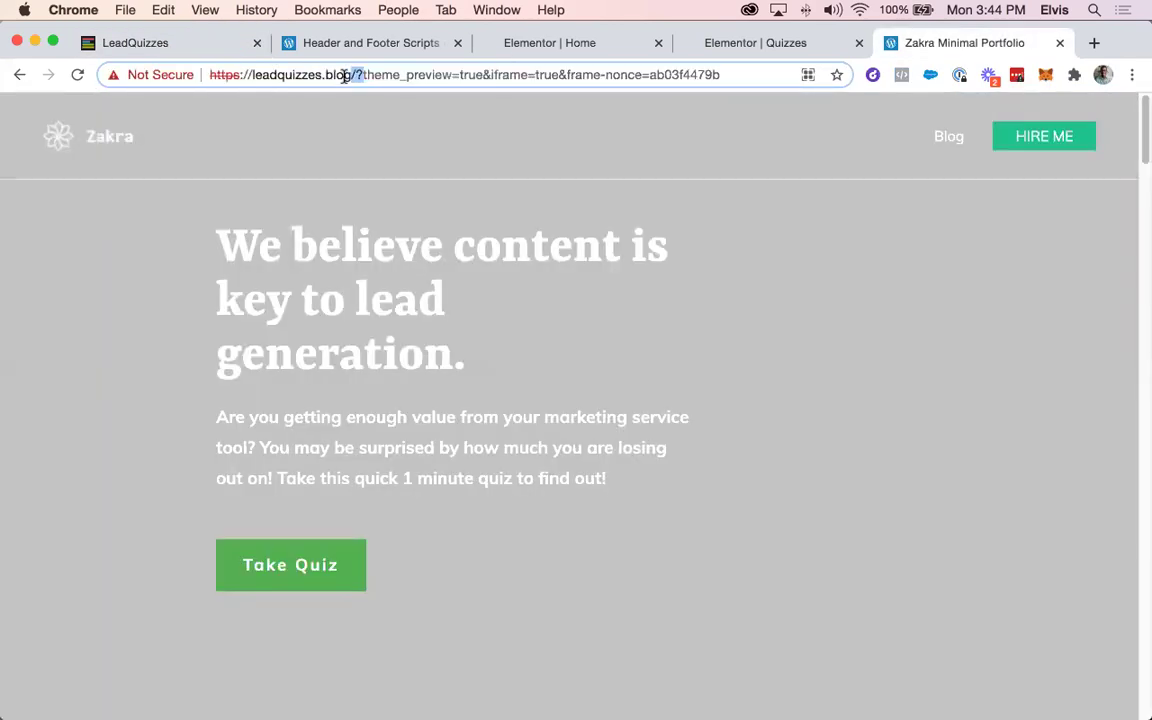
drag(224, 77, 205, 72)
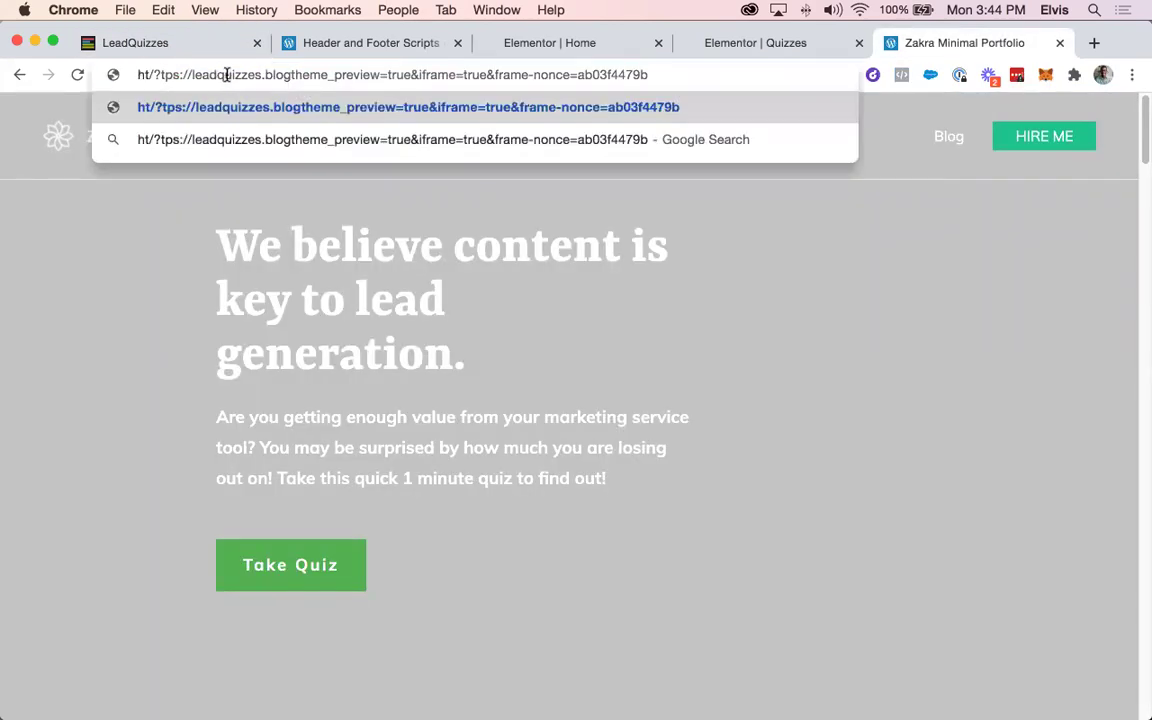
key(super+z)
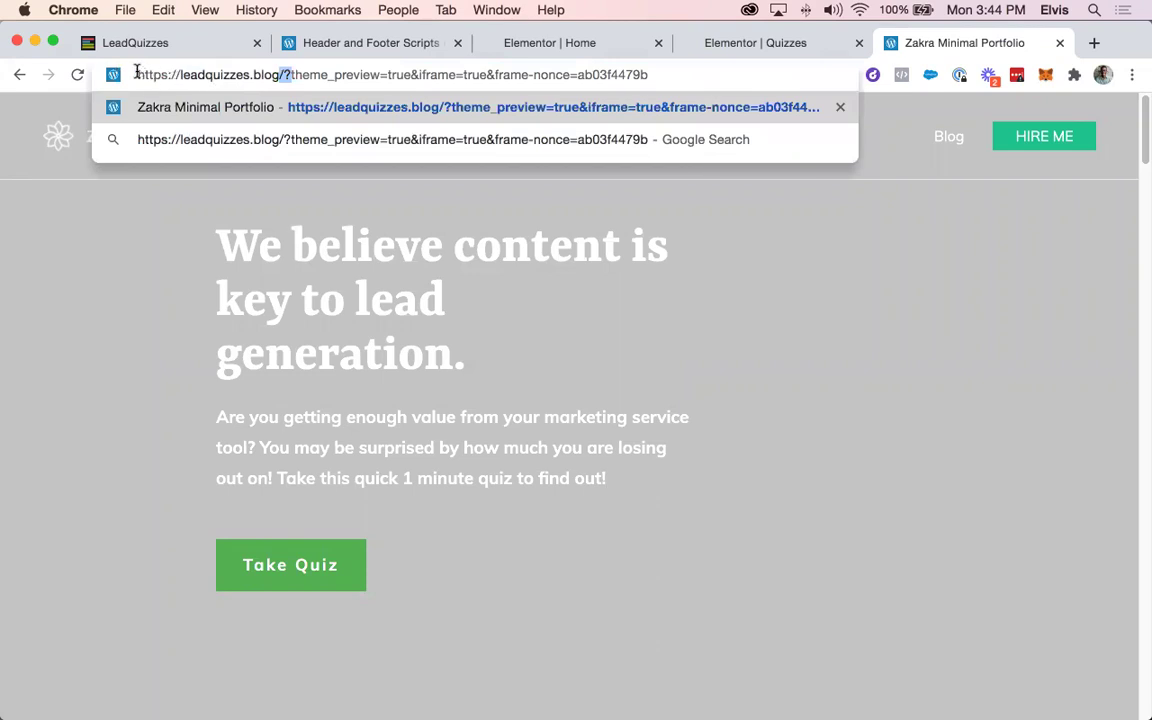
drag(130, 75, 278, 75)
key(super+c)
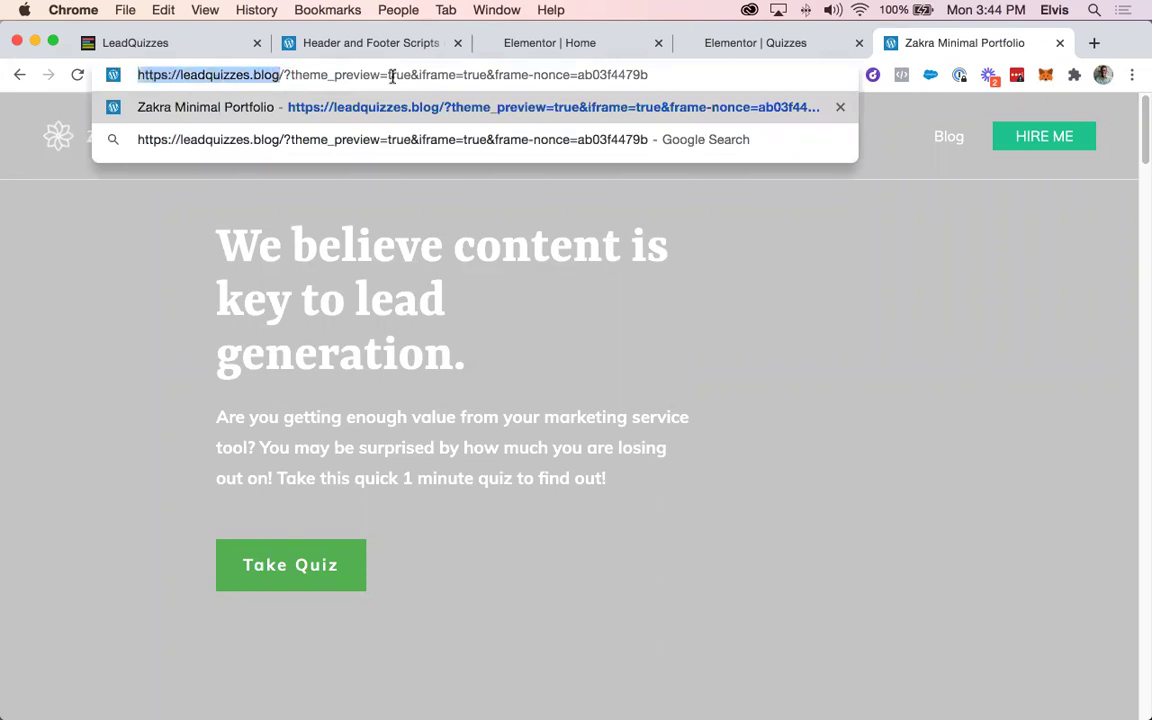
key(super+1)
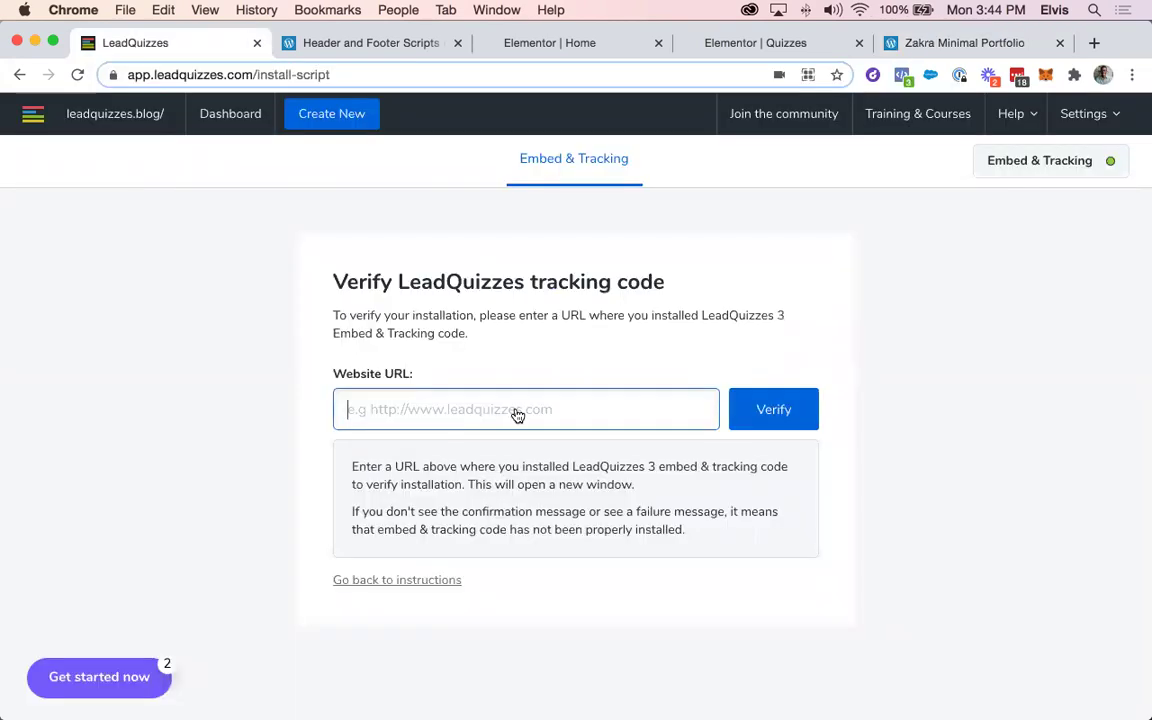
click(519, 411)
key(super+v)
text(/)
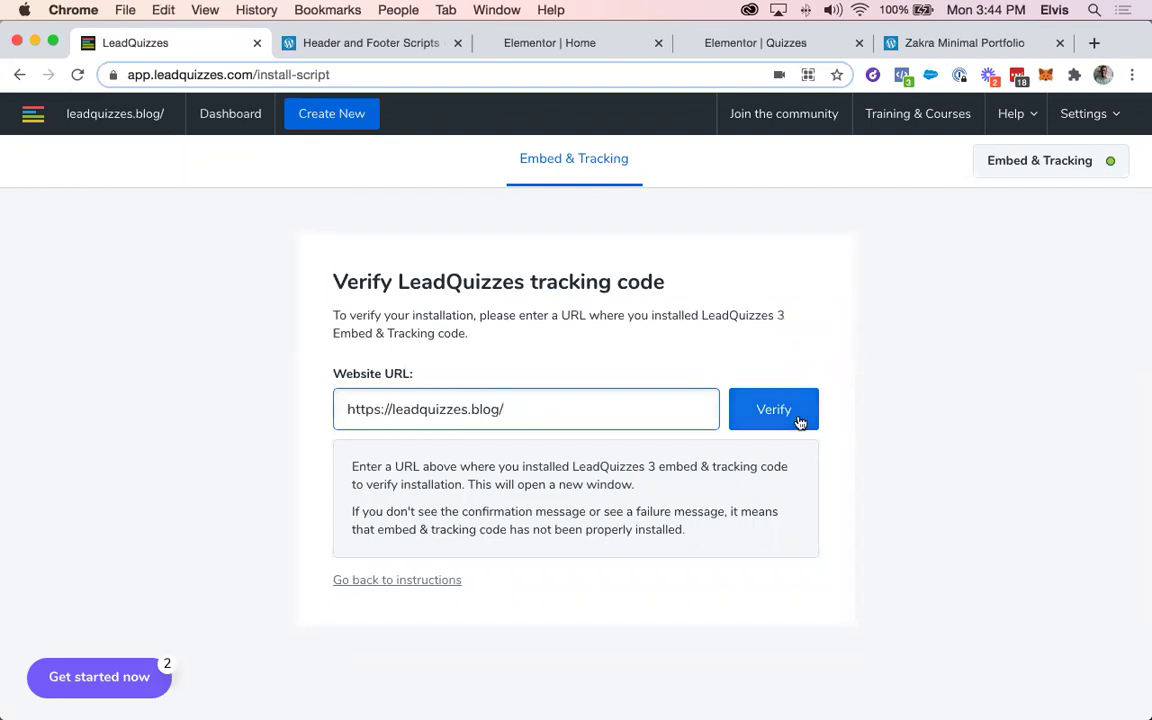
click(800, 419)
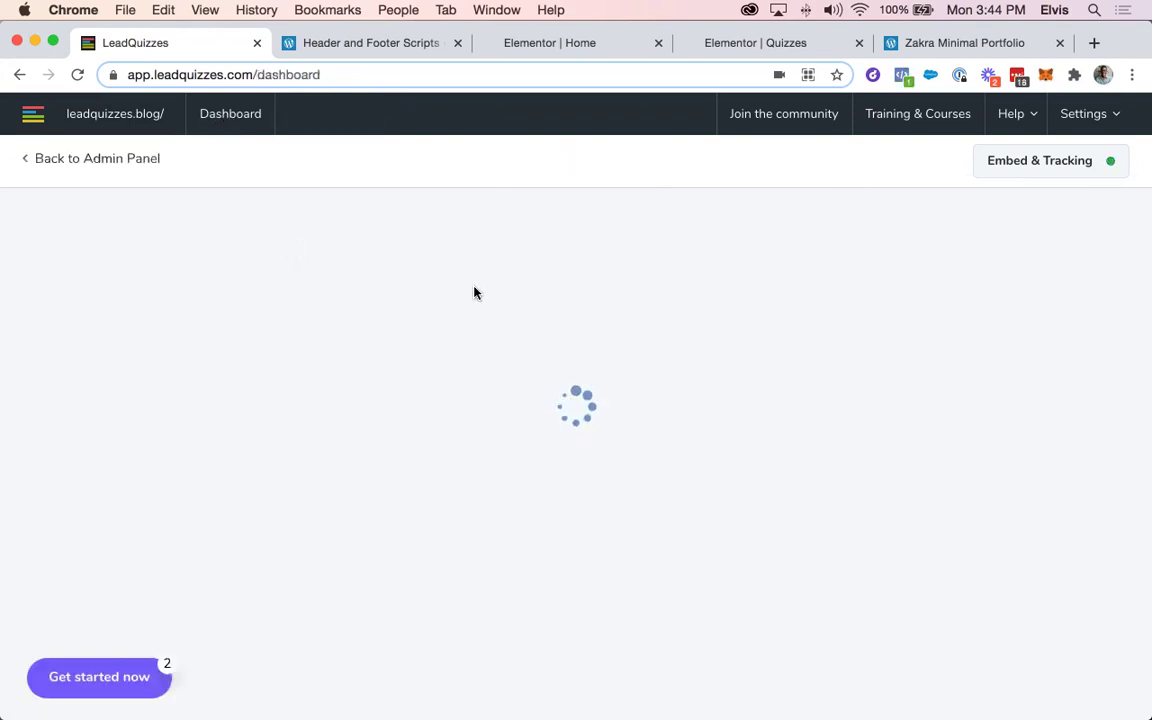
Search the LeadQuizzes dashboard for "marketing" and open the Marketing quiz in the content builder
click(188, 226)
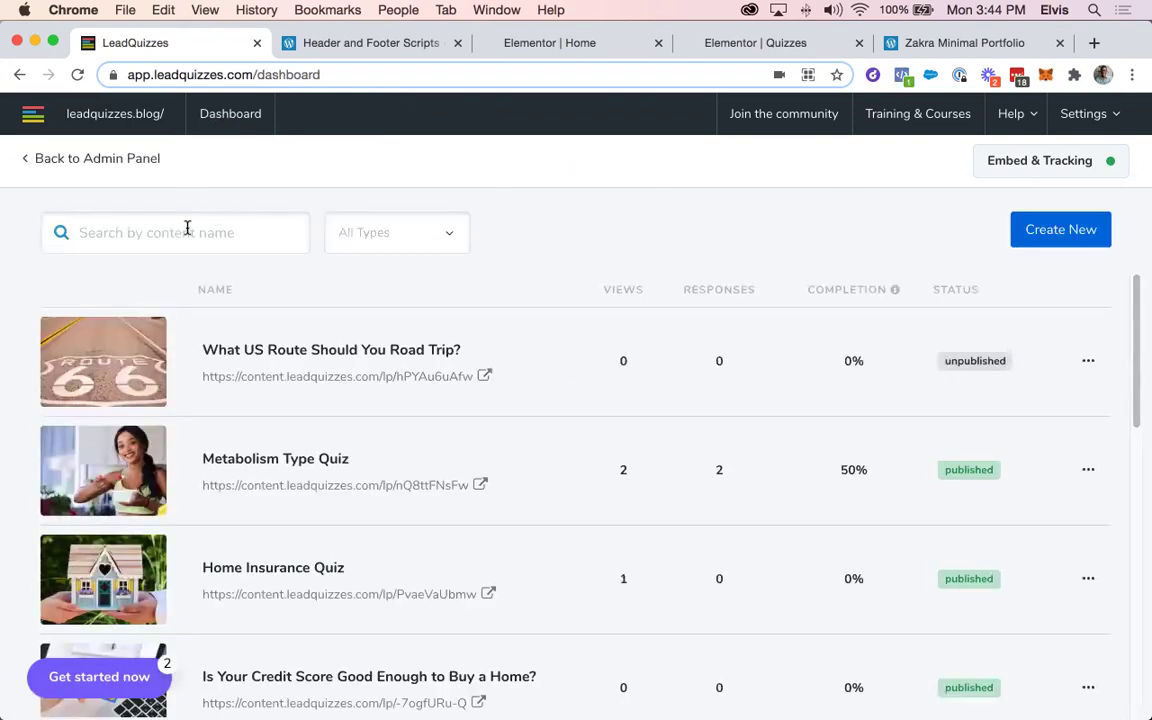
text(marketing)
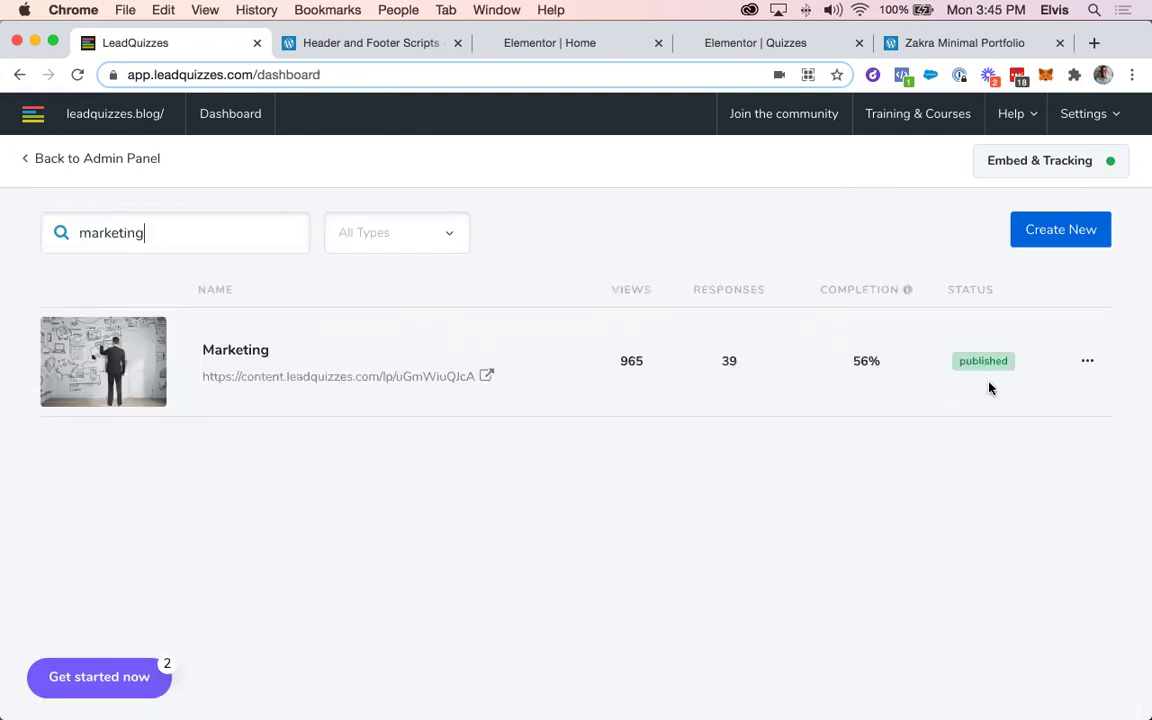
click(1086, 362)
click(1021, 396)
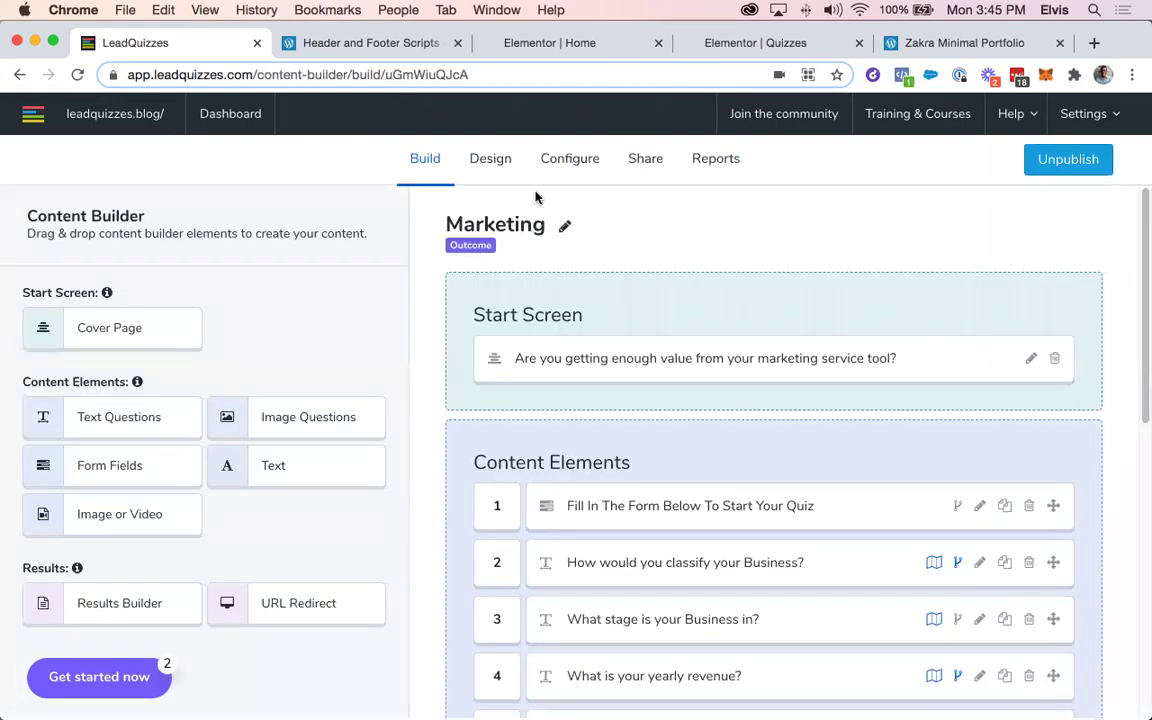
Copy the Marketing quiz's inline embed code from its sharing options
click(647, 164)
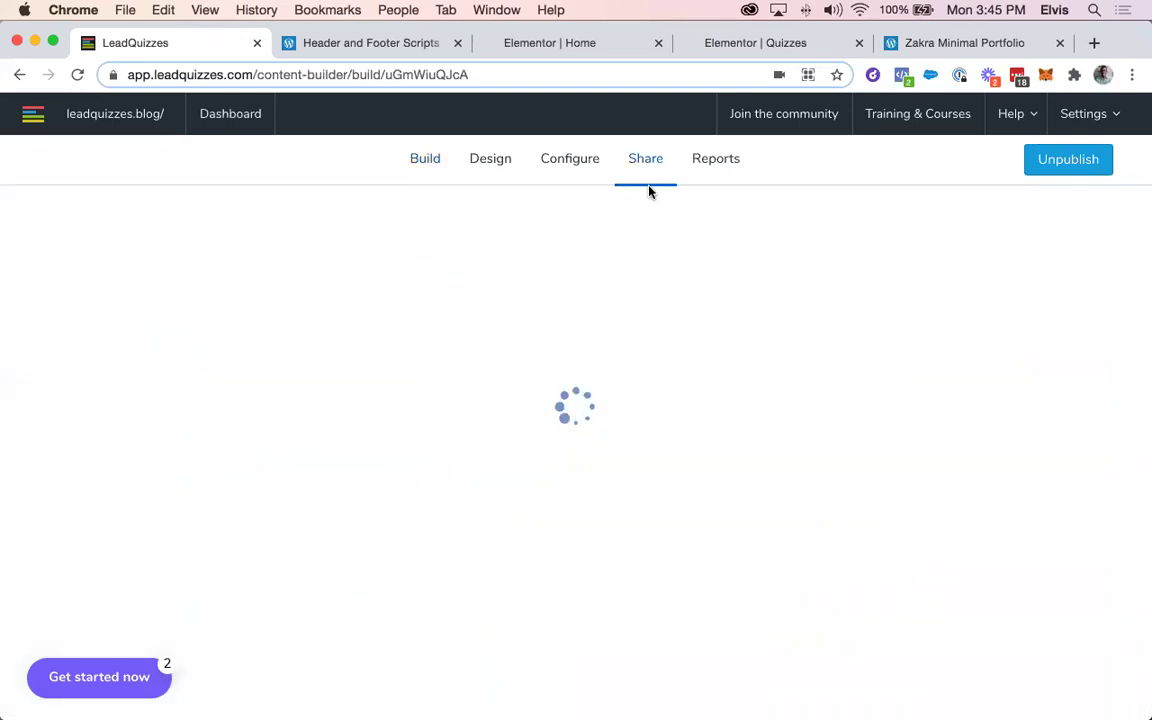
scroll(721, 384, down, 3)
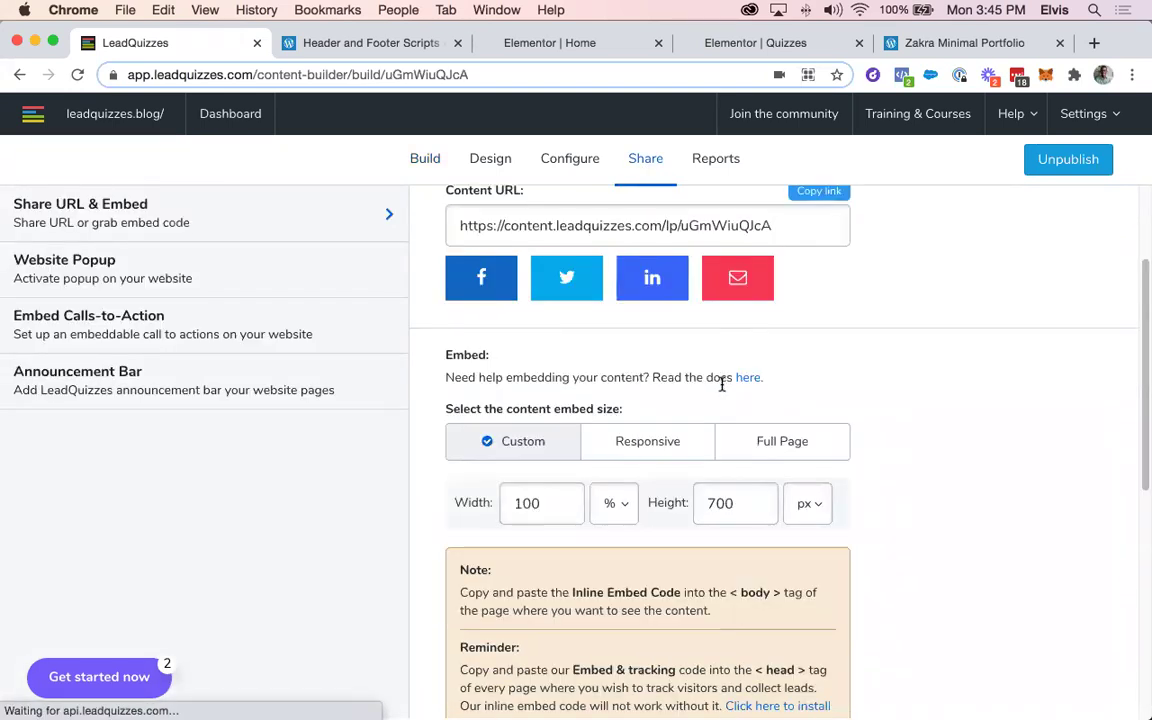
scroll(718, 395, down, 5)
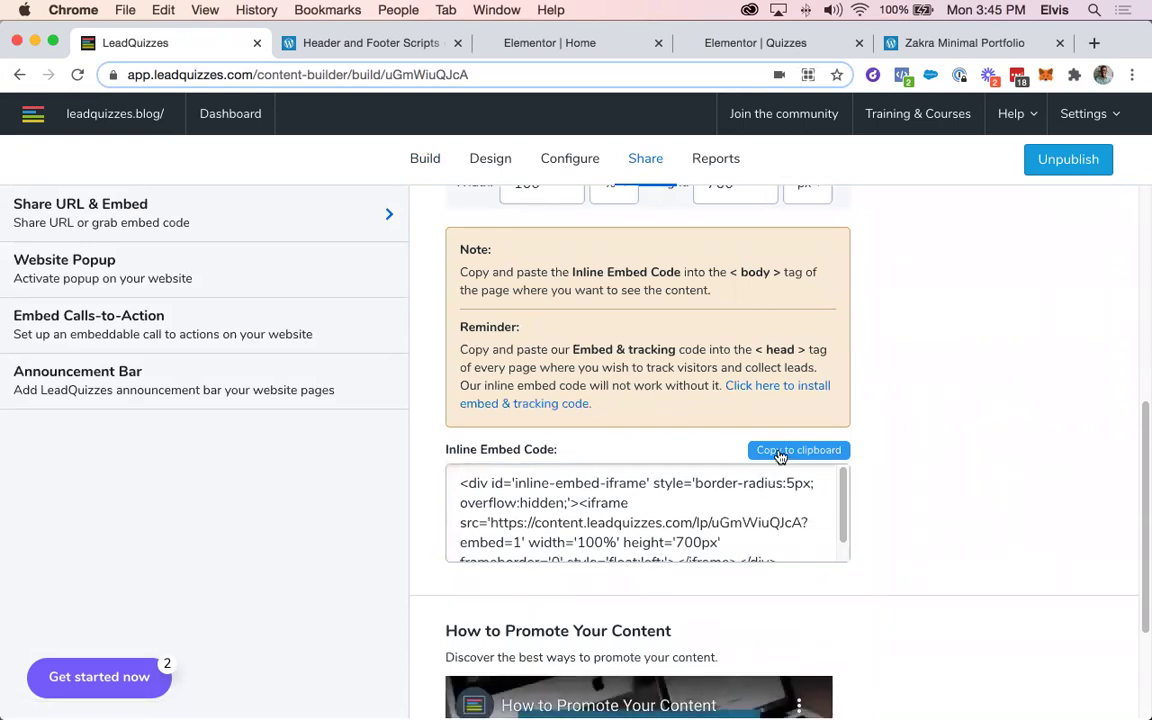
click(781, 451)
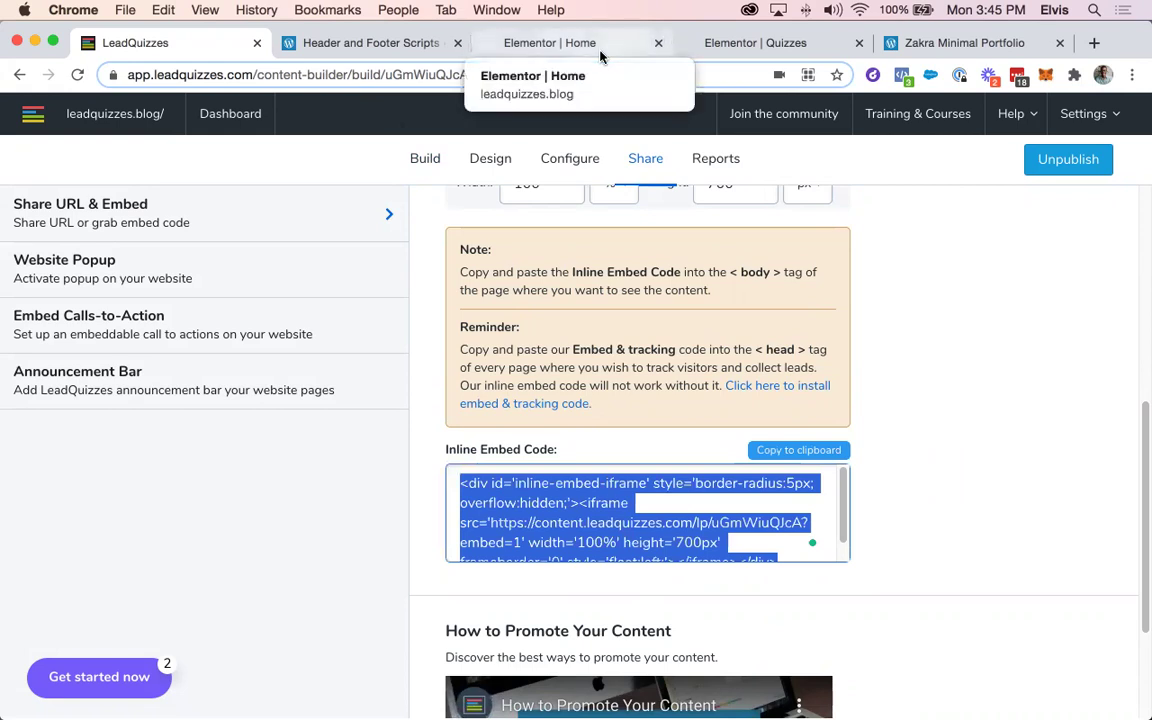
Search the Elementor widgets for "html" and add an HTML widget to the empty section of the Quizzes page
click(745, 43)
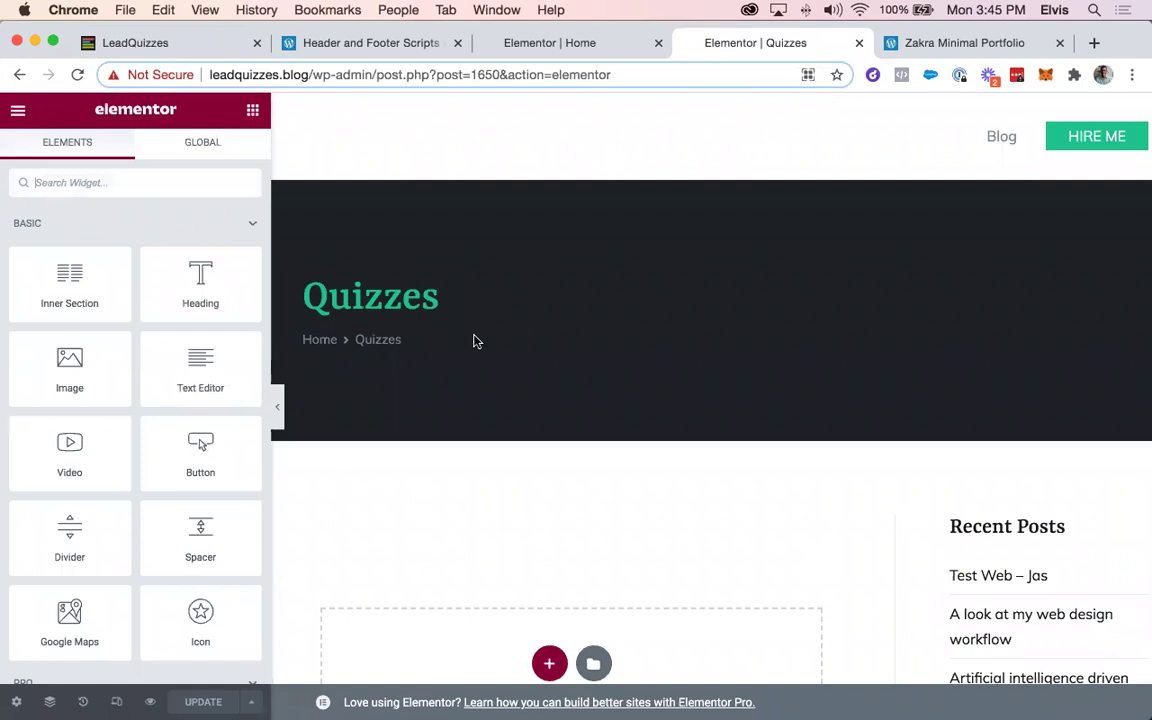
scroll(694, 424, down, 5)
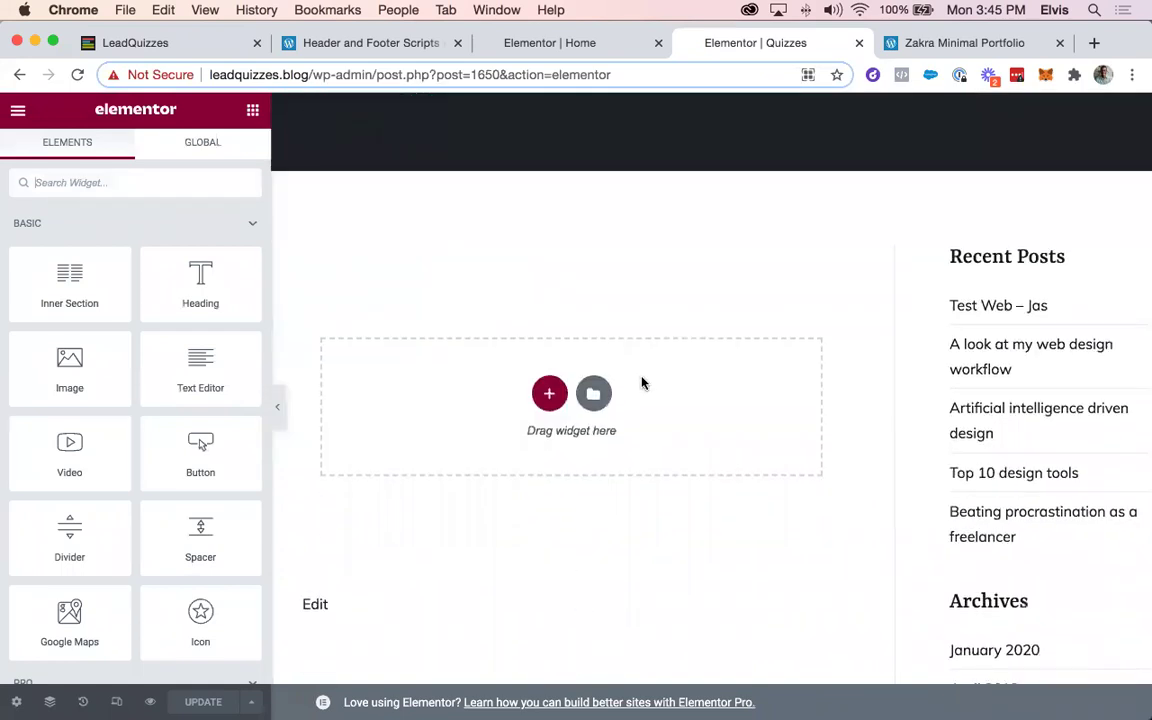
scroll(640, 390, up, 3)
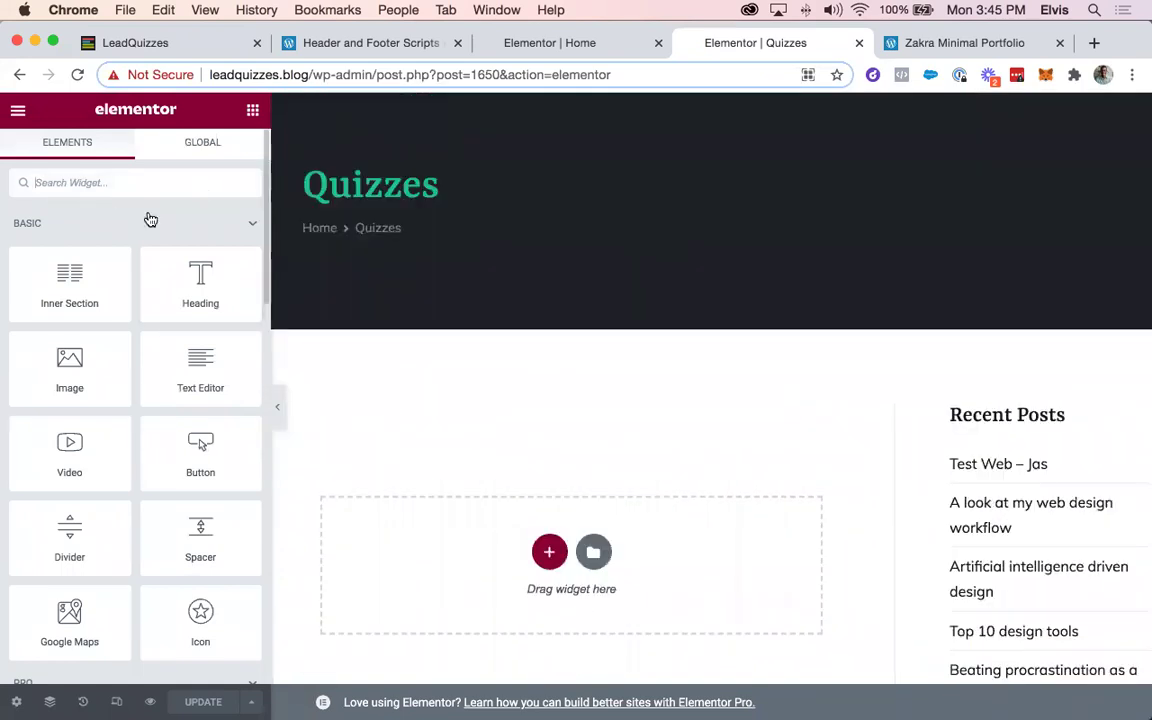
click(61, 186)
text(html)
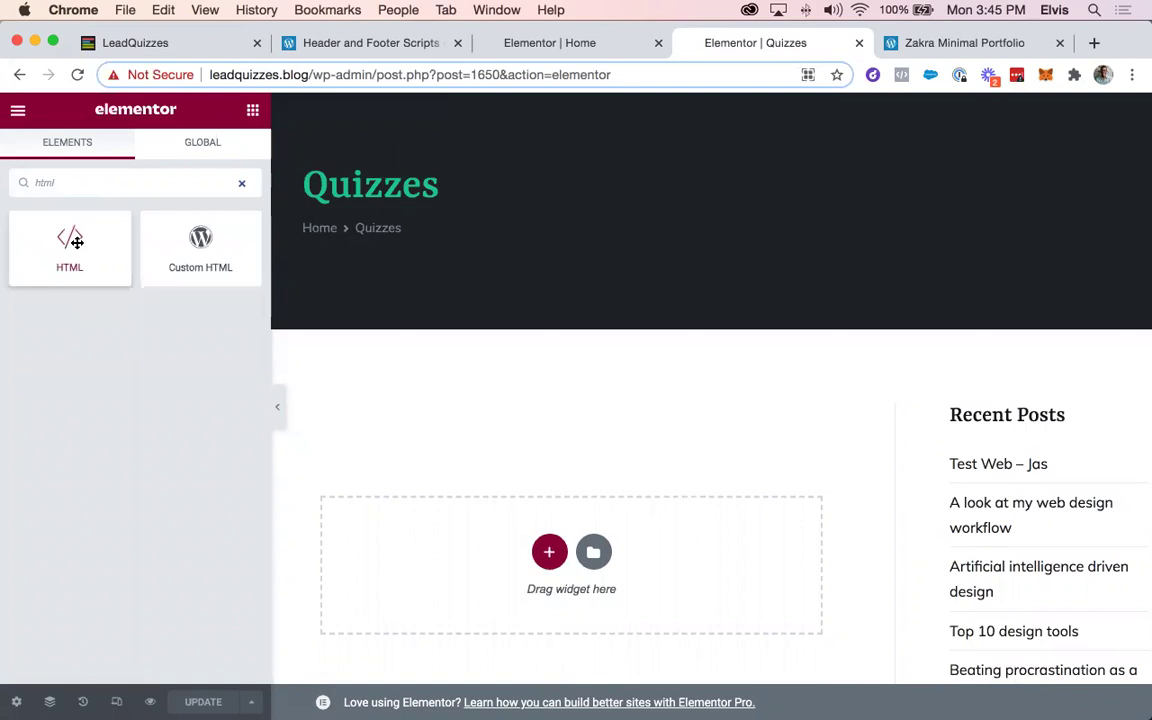
drag(69, 239, 548, 549)
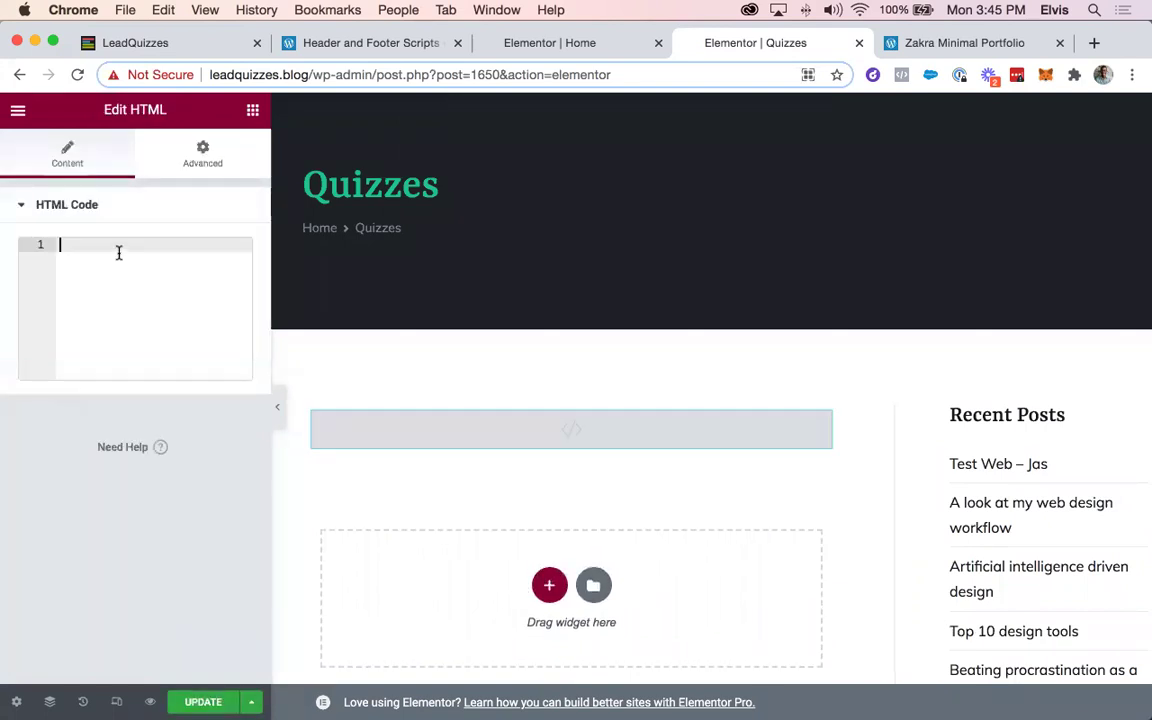
Paste the Marketing quiz's inline embed code into the HTML widget and check the quiz in the page preview
key(super+v)
drag(118, 258, 60, 390)
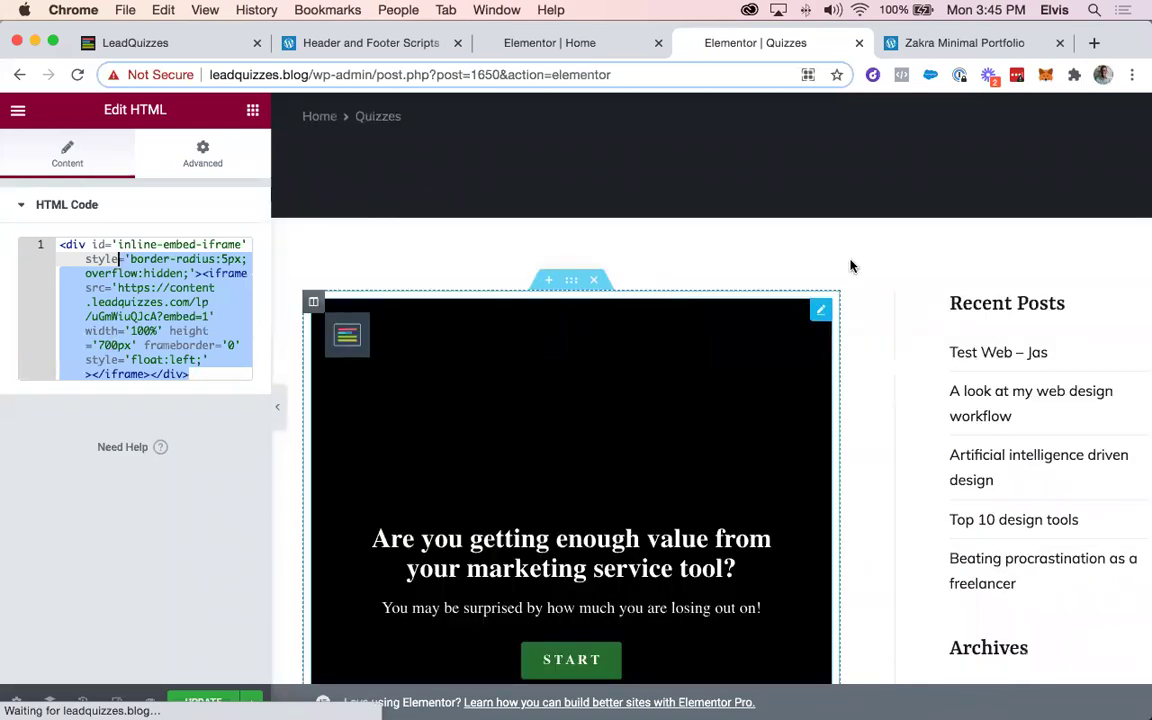
scroll(849, 268, down, 4)
scroll(849, 271, up, 1)
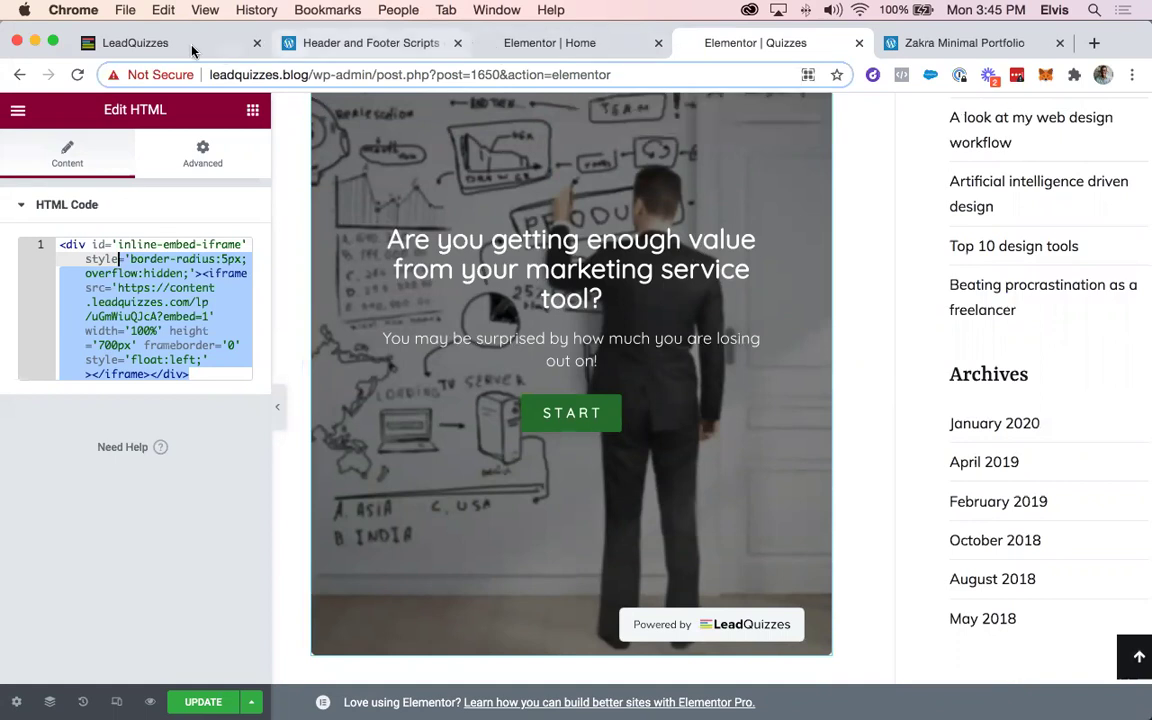
Check the quiz's embed size options in LeadQuizzes and update the Quizzes page in Elementor
key(super+1)
scroll(580, 340, up, 3)
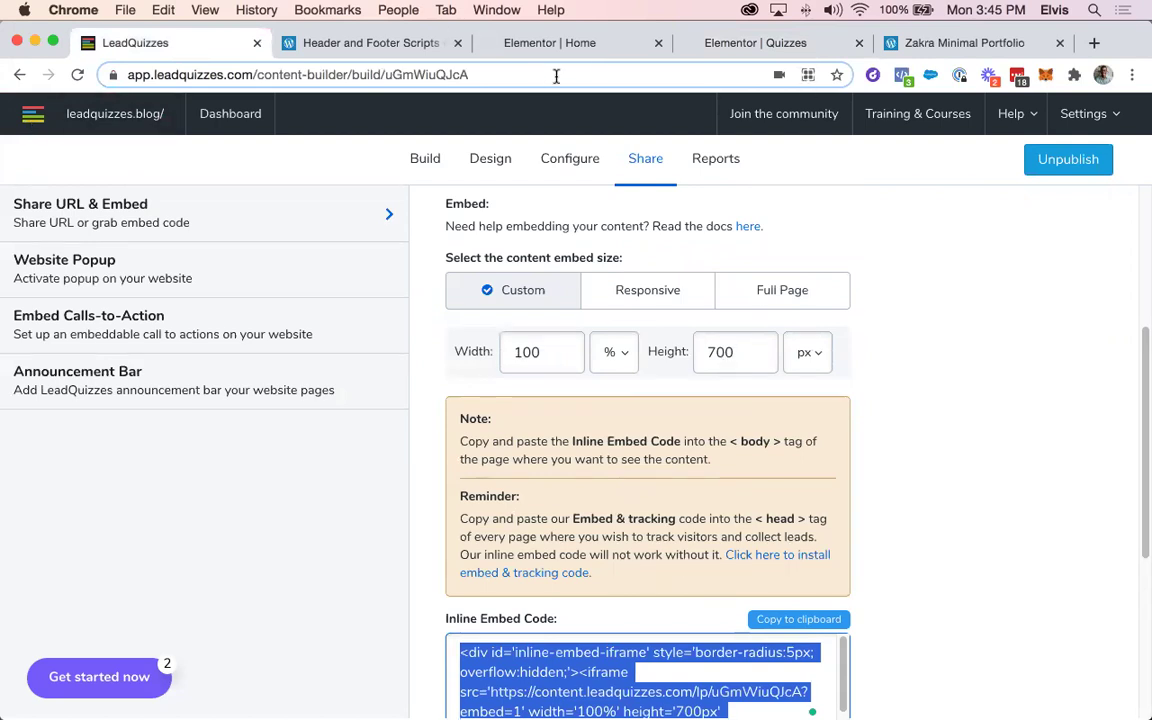
key(super+4)
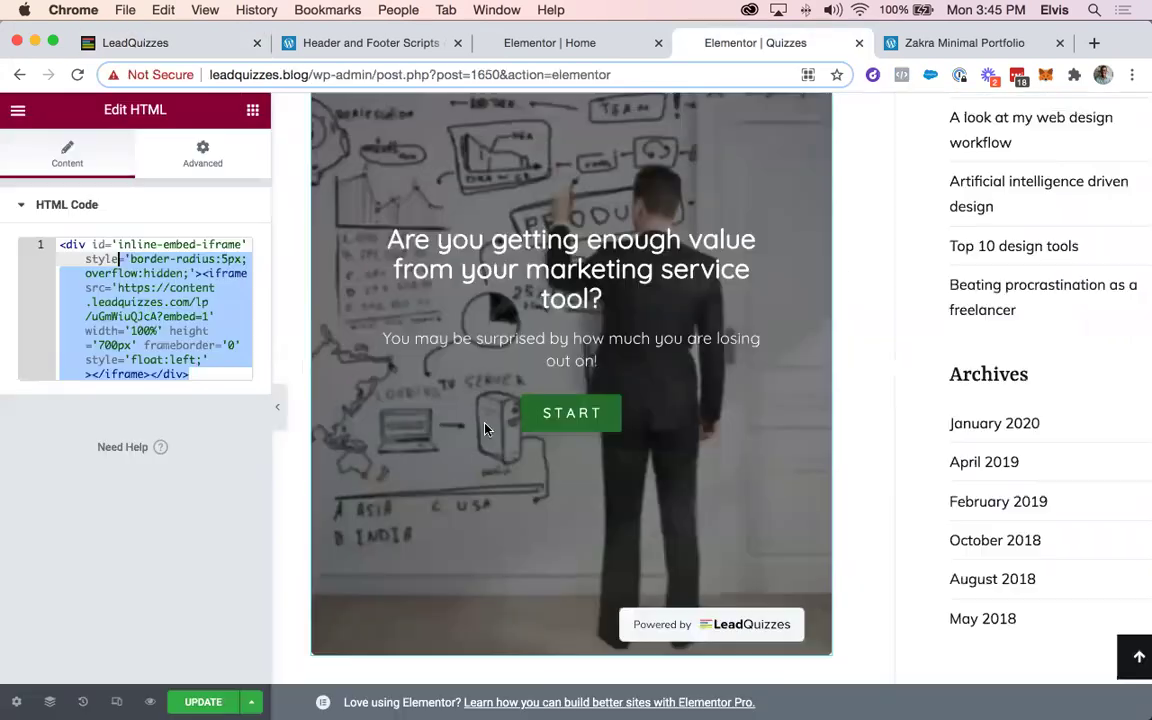
scroll(486, 430, down, 3)
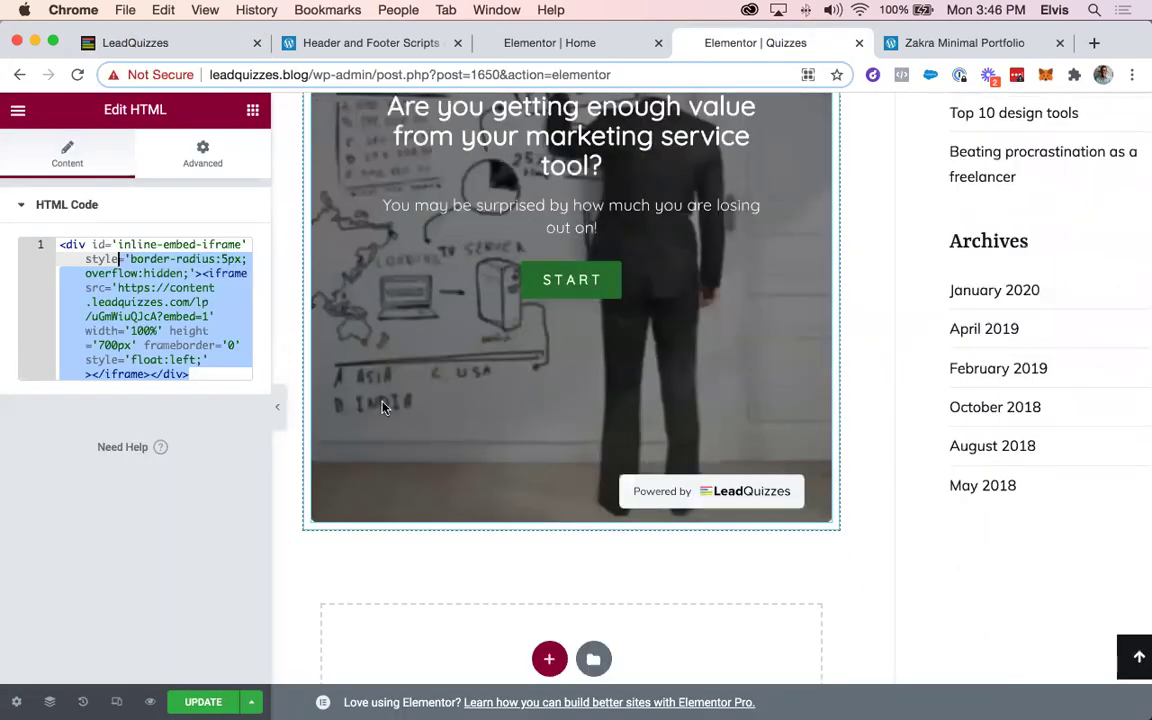
click(172, 705)
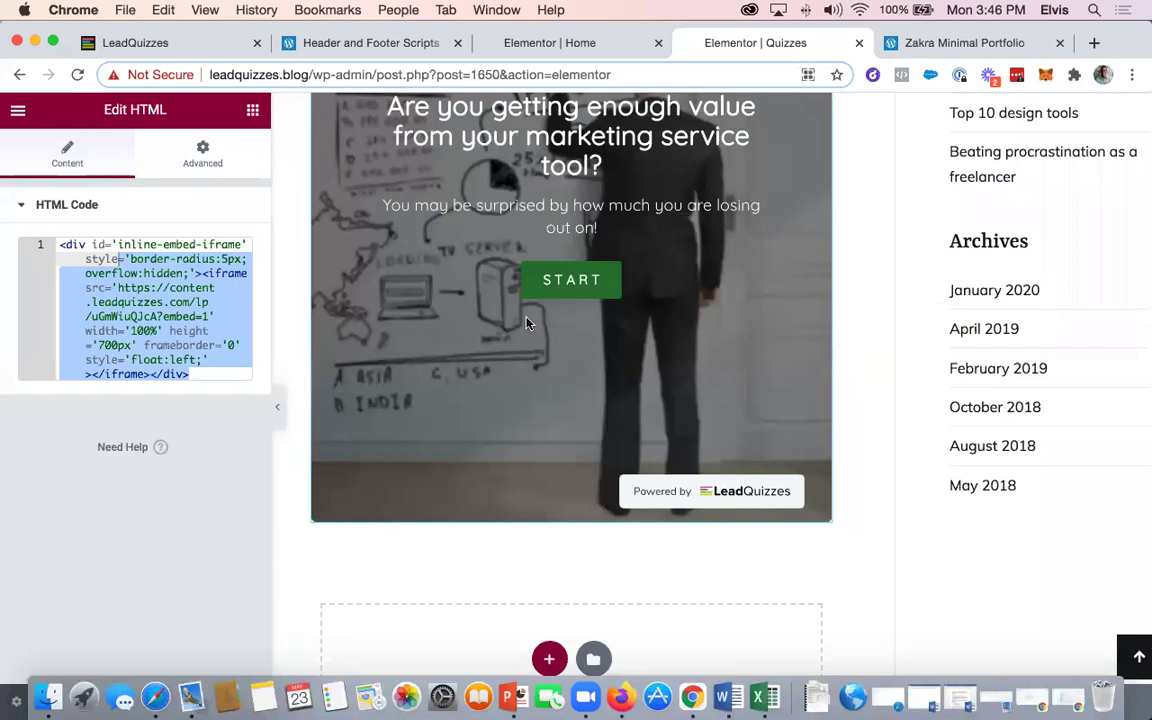
scroll(527, 322, up, 5)
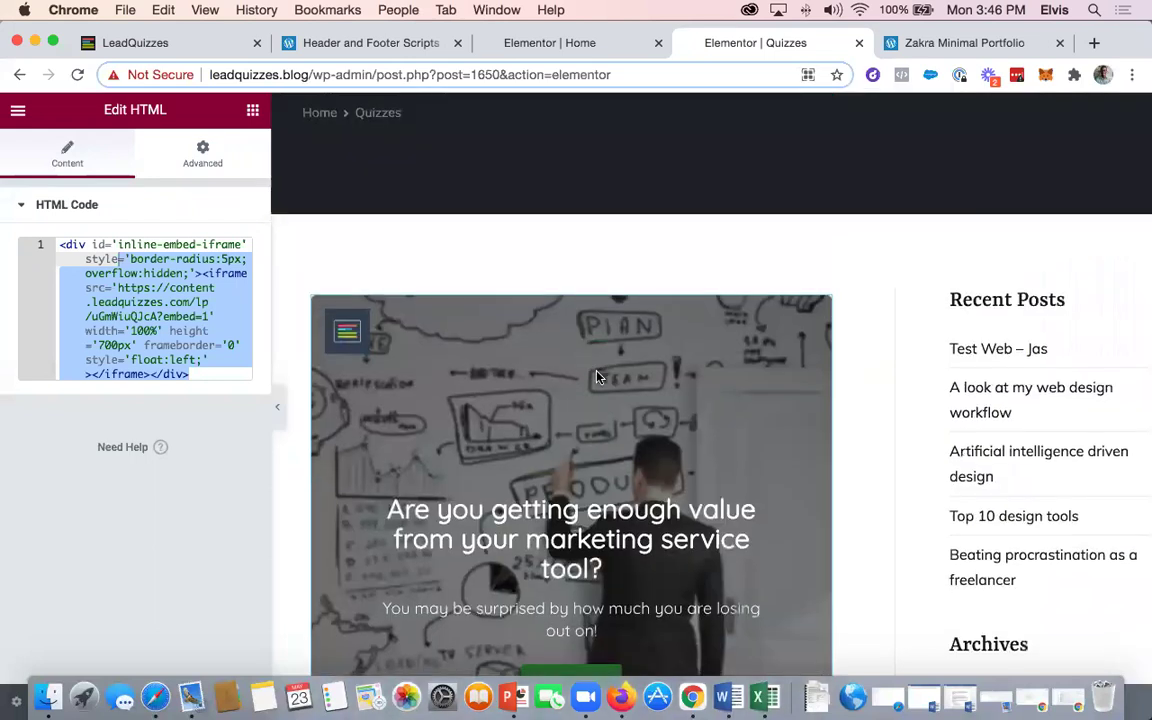
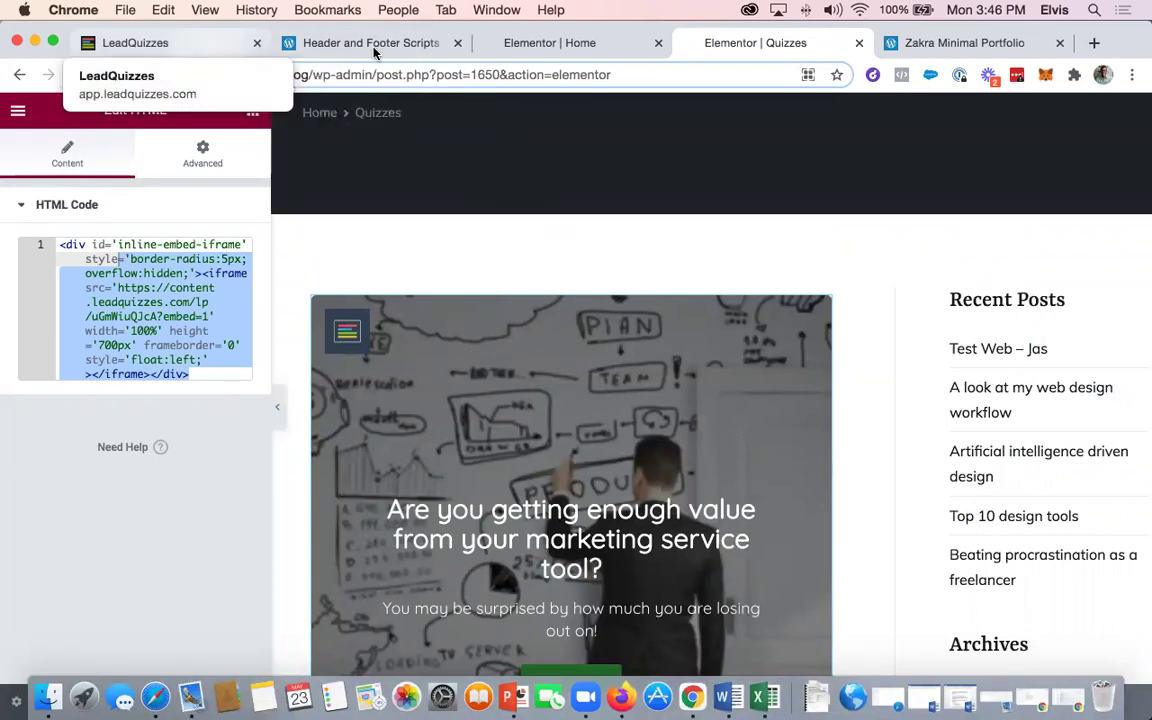
Open the navigation menu editor in the site's WordPress admin
key(super+2)
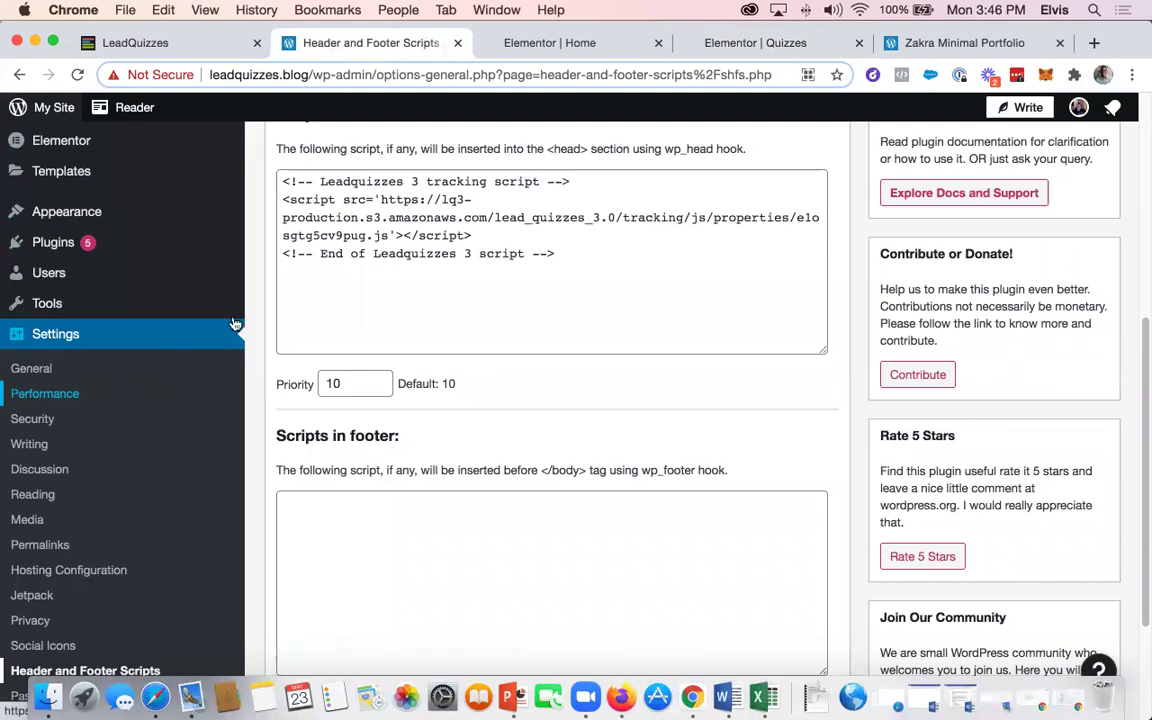
scroll(172, 468, down, 3)
scroll(172, 468, down, 2)
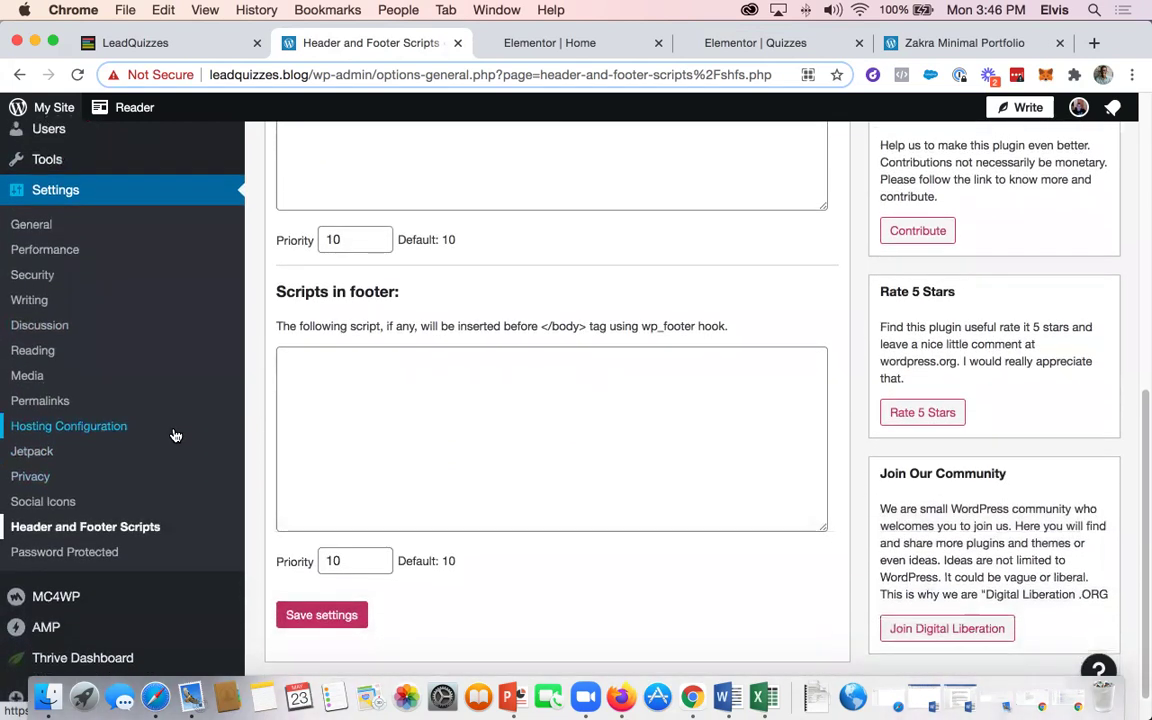
scroll(172, 435, up, 5)
mouse_move(127, 210)
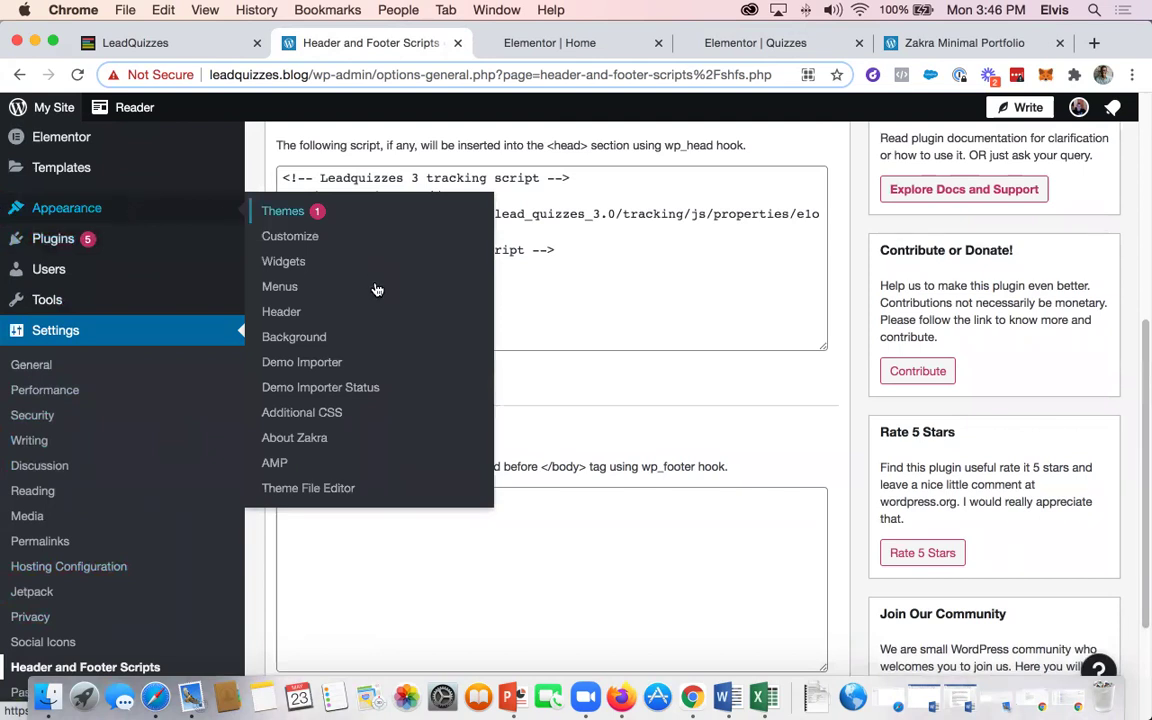
click(297, 293)
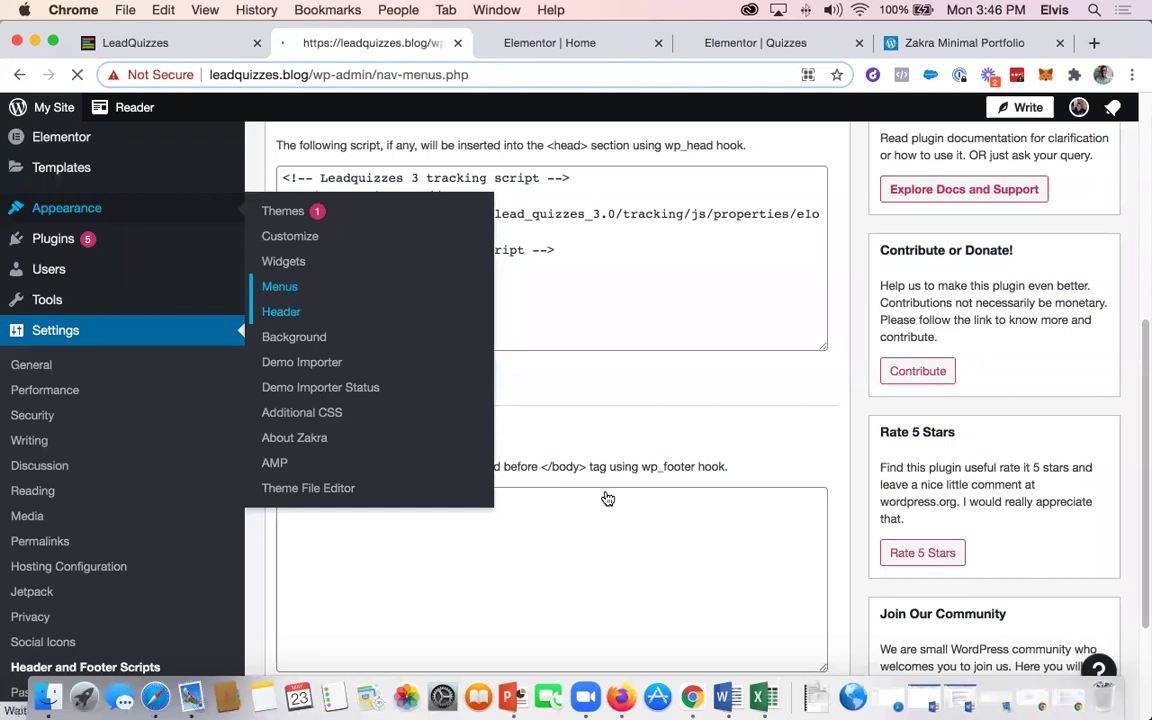
Search the pages available for the primary menu for "quiz"
scroll(605, 490, down, 5)
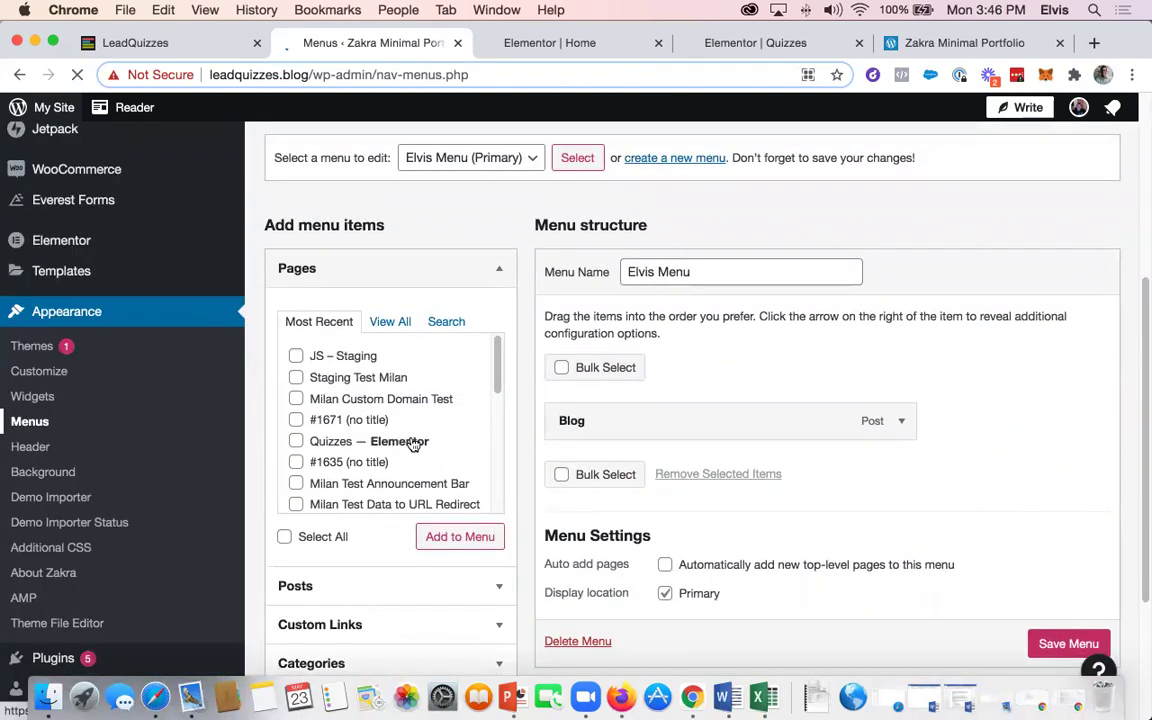
scroll(370, 478, down, 3)
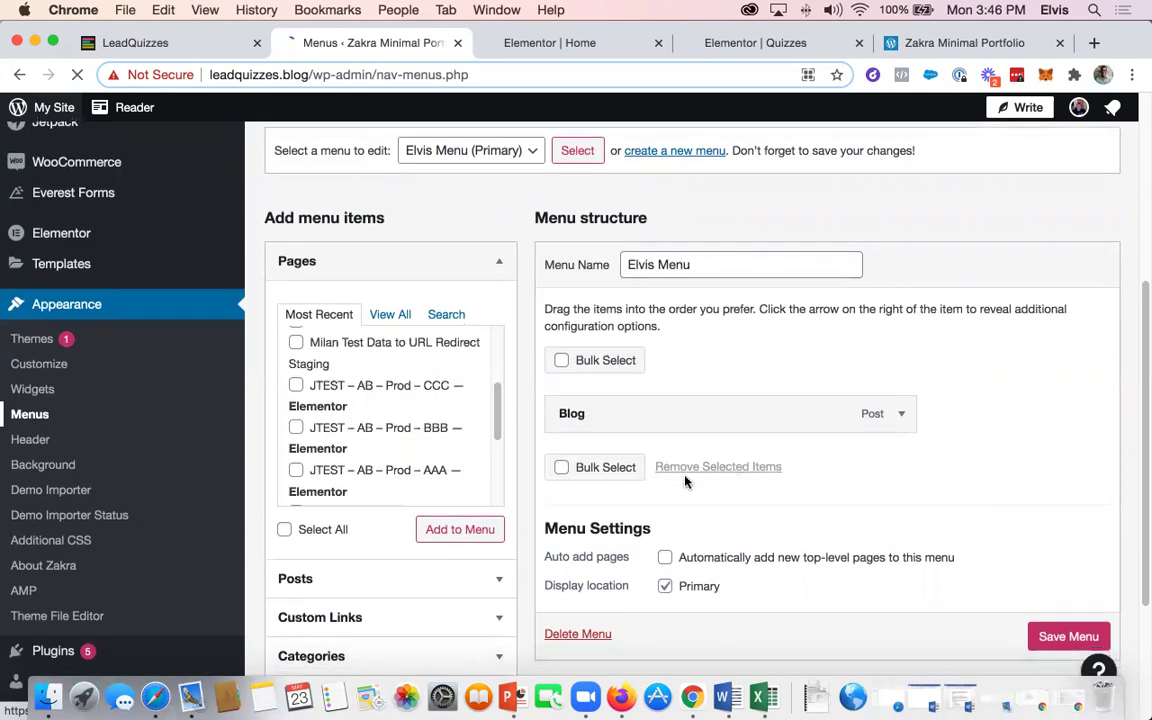
scroll(600, 420, down, 4)
scroll(562, 397, up, 3)
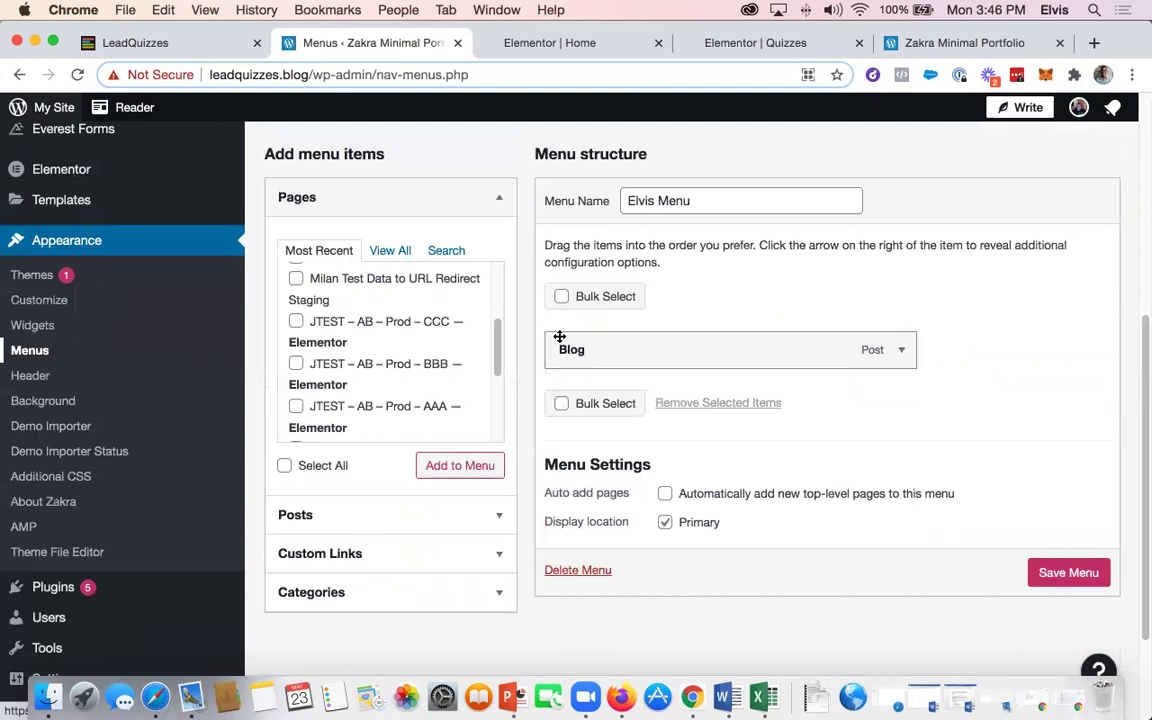
scroll(456, 348, up, 2)
scroll(820, 267, up, 3)
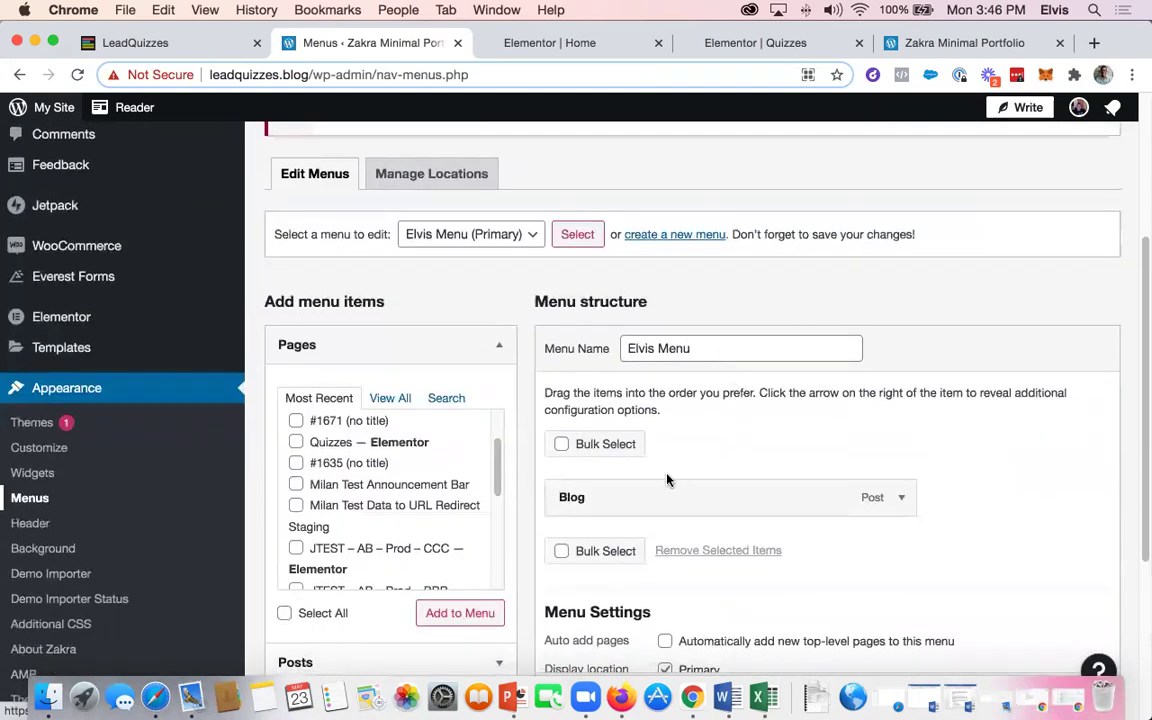
scroll(667, 475, down, 1)
scroll(416, 460, down, 2)
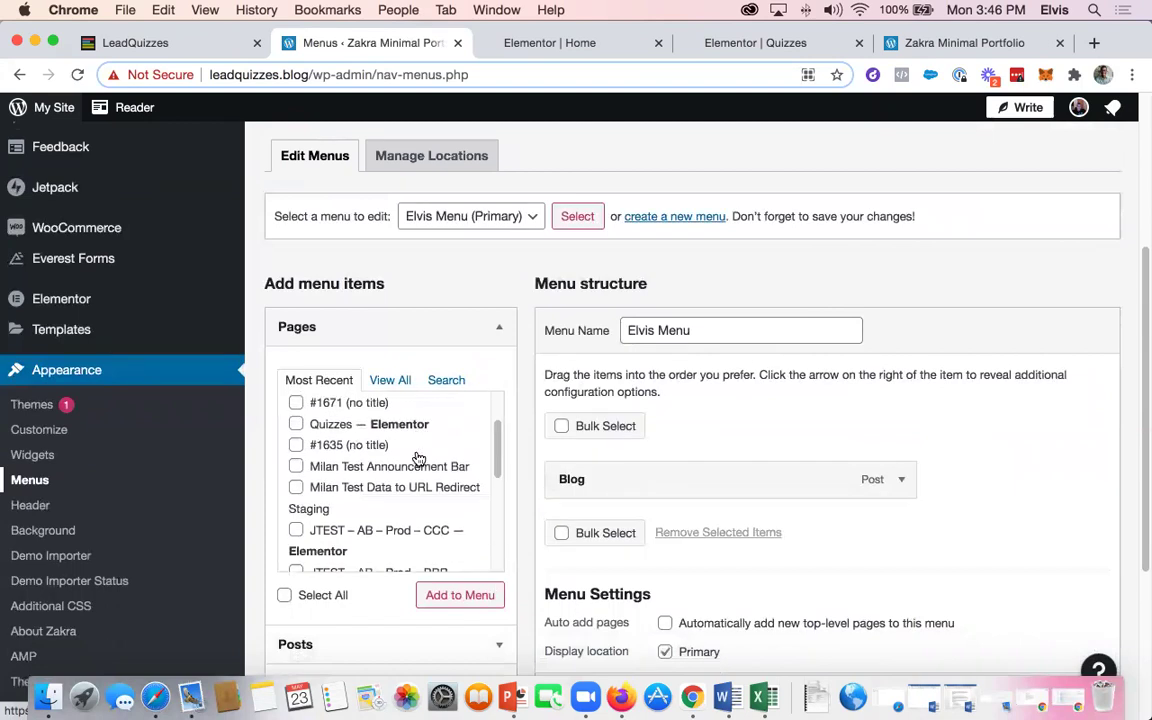
click(446, 380)
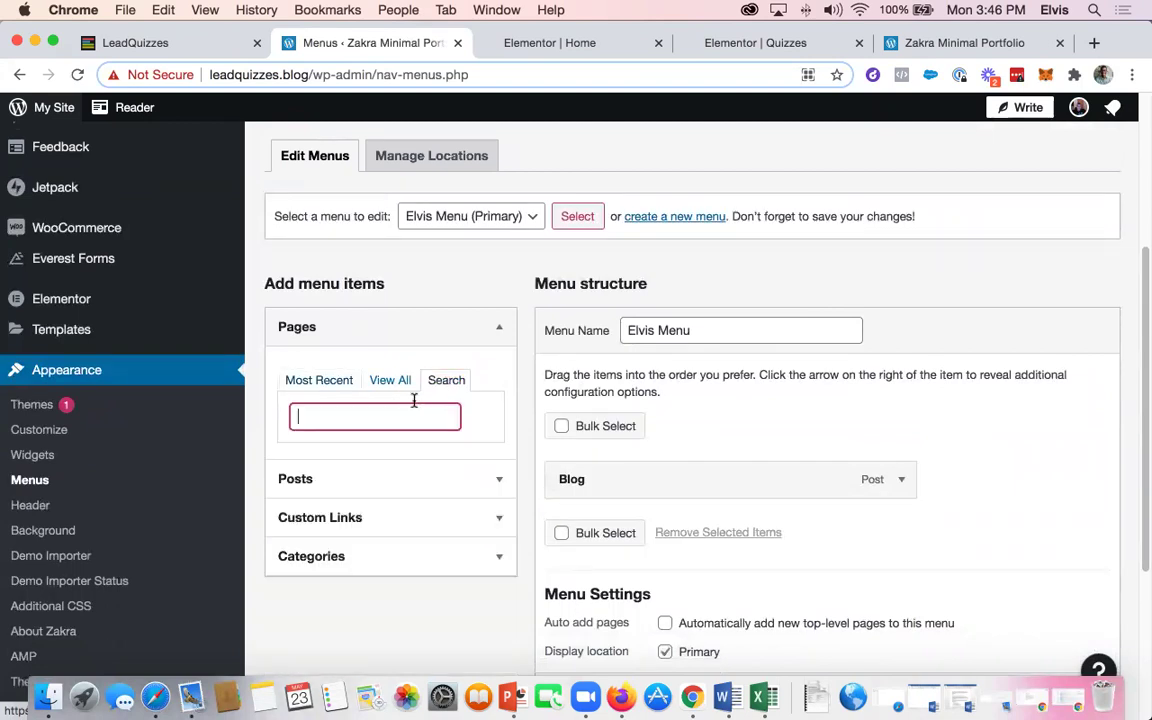
text(quiz)
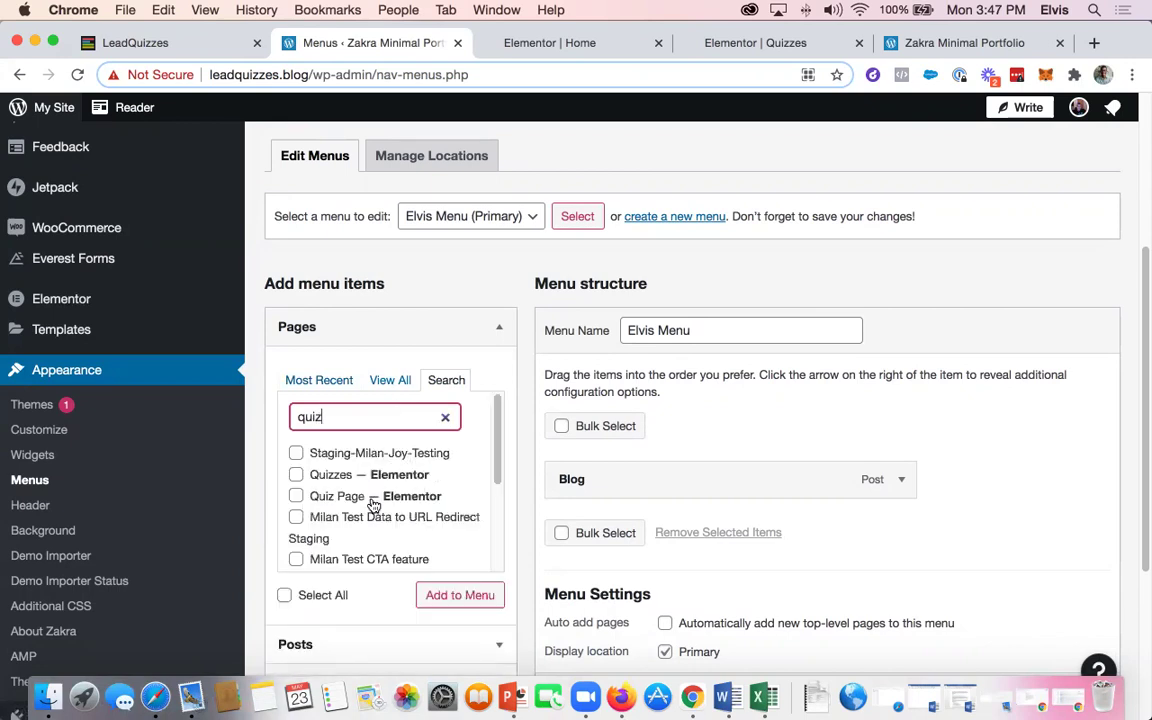
Add the Quizzes page to the primary menu and save the menu
click(296, 474)
click(466, 596)
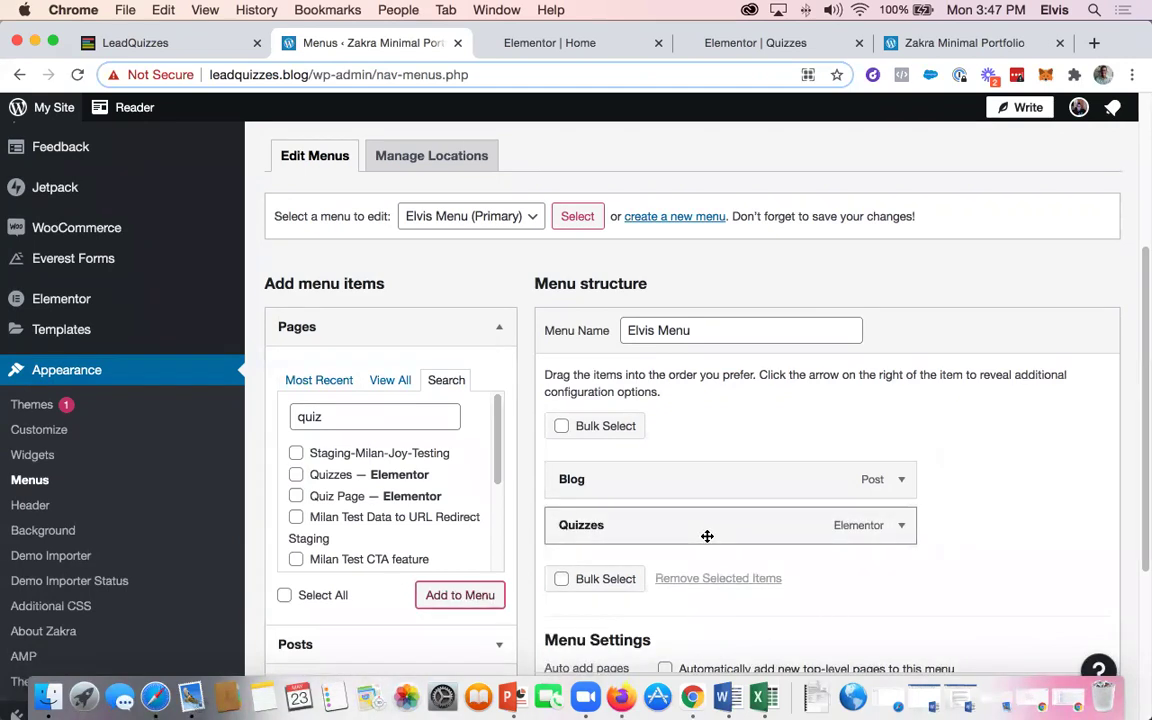
scroll(707, 536, down, 2)
scroll(1021, 512, down, 1)
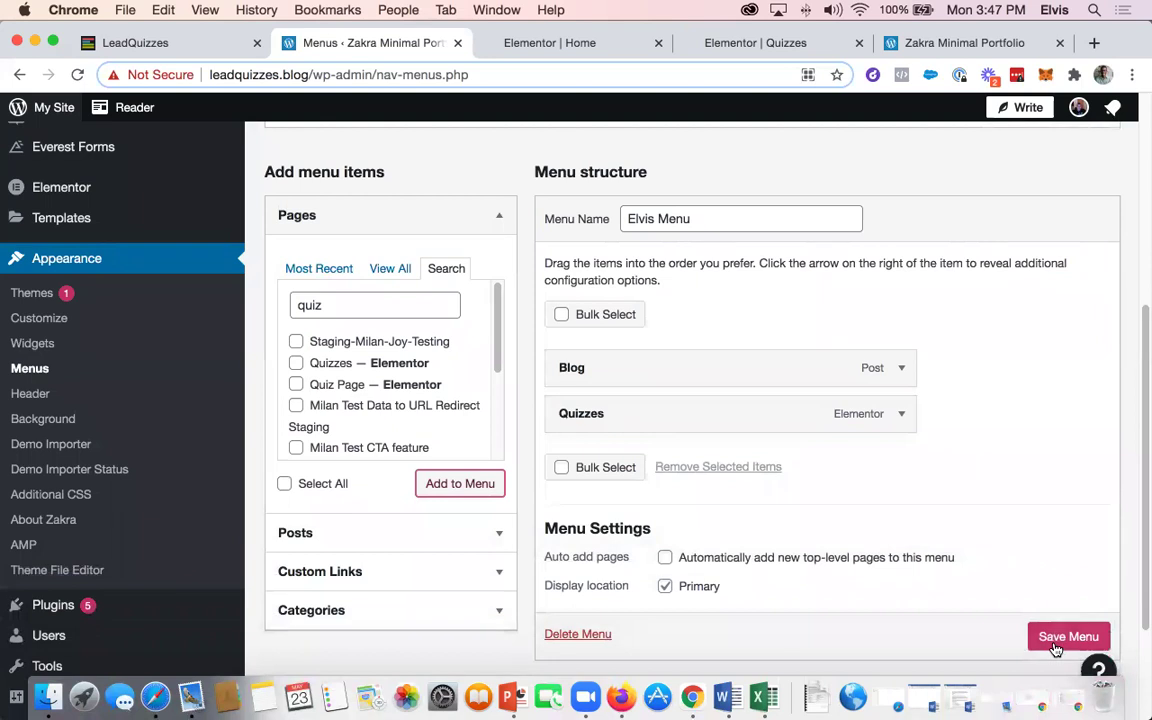
click(1040, 645)
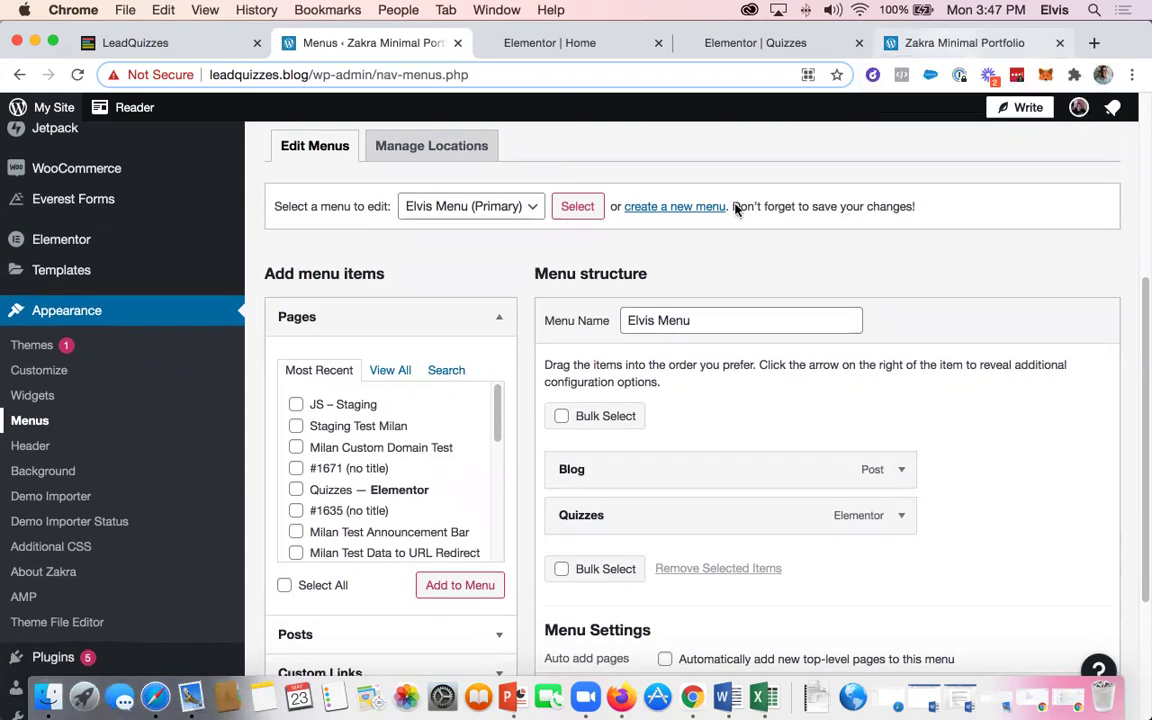
Reload the live portfolio site, open Quizzes from its navigation and check the embedded quiz on the page
click(960, 42)
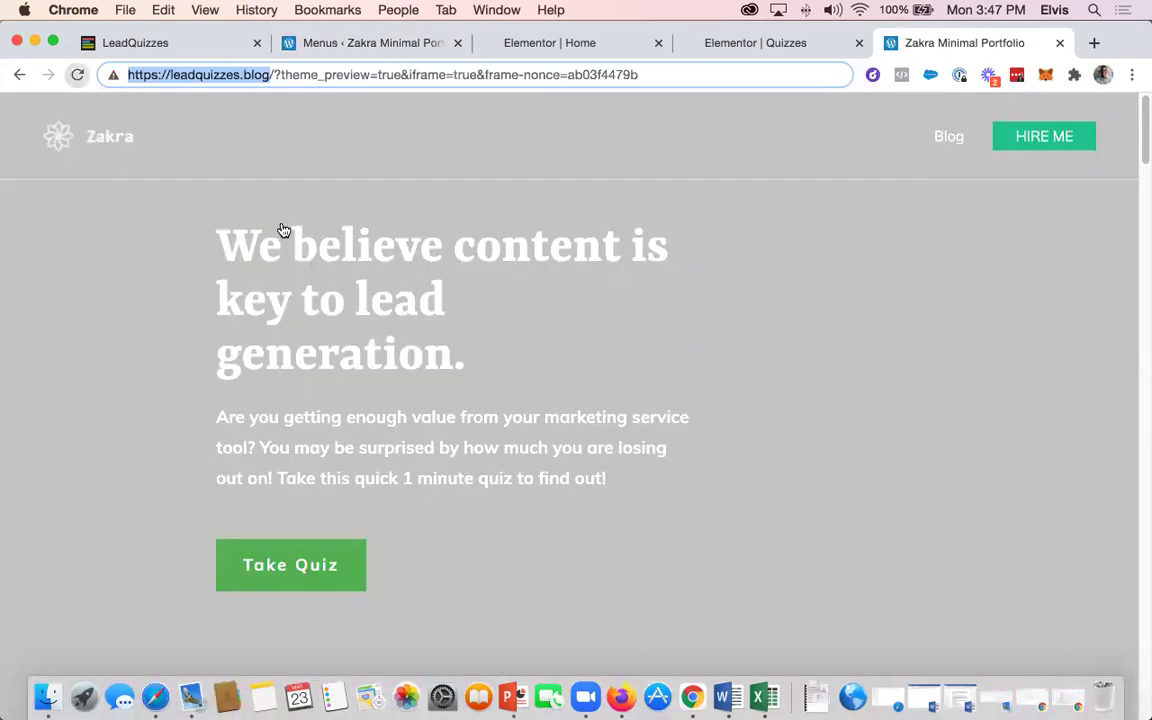
key(Return)
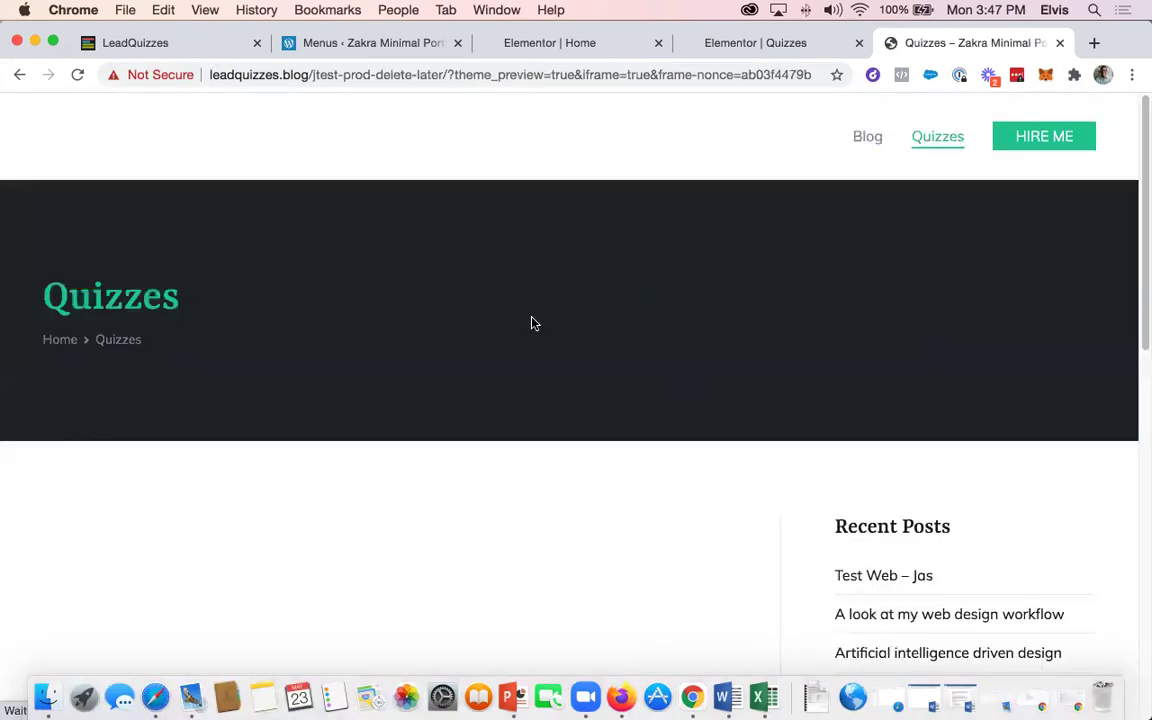
scroll(531, 323, down, 1)
scroll(531, 323, down, 5)
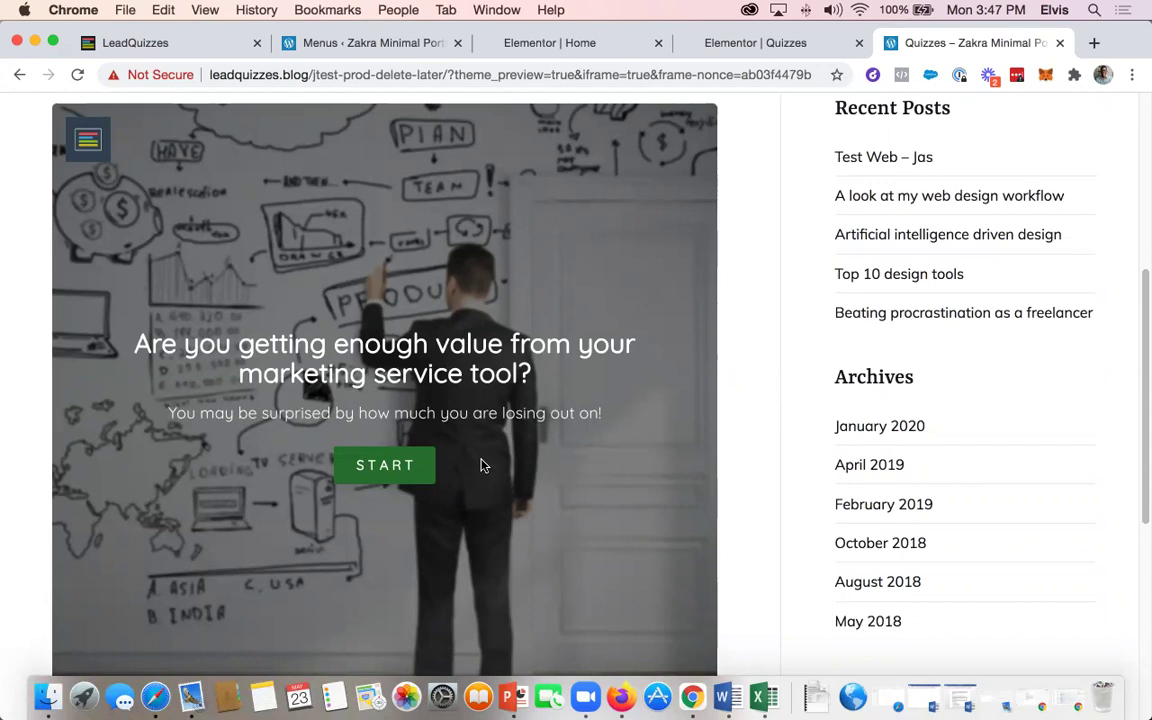
scroll(560, 252, up, 5)
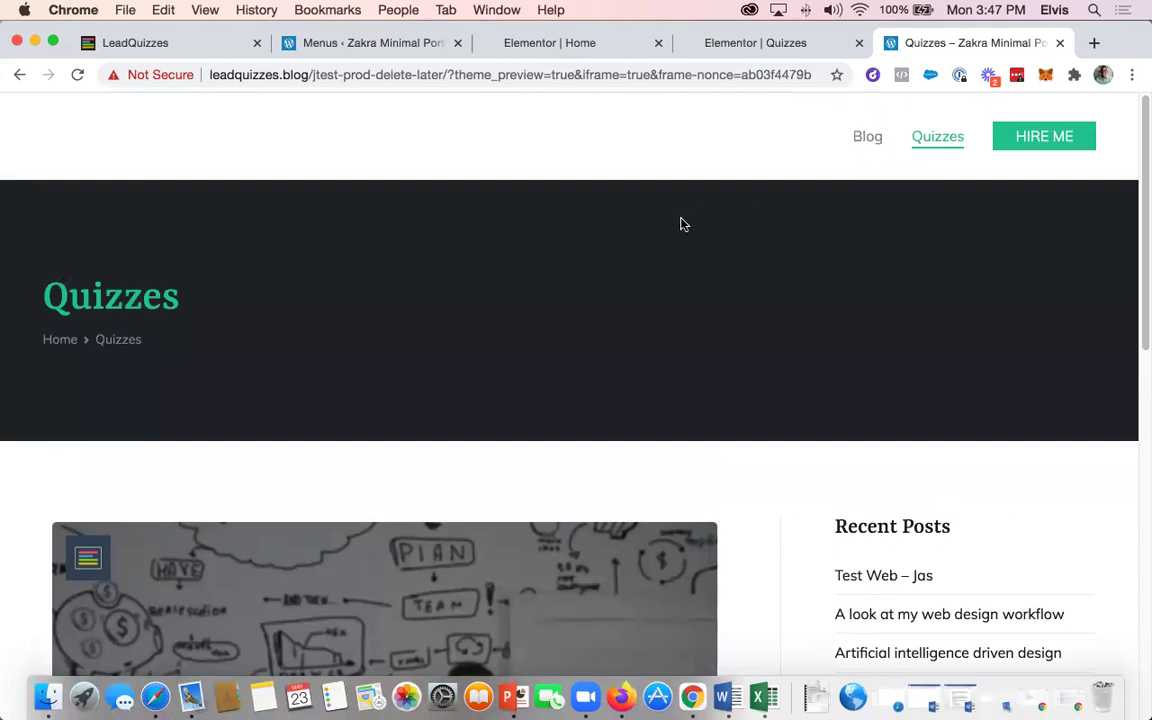
Return to the live home page to view its Take Quiz button, and switch to the Home page's Elementor editor
click(19, 74)
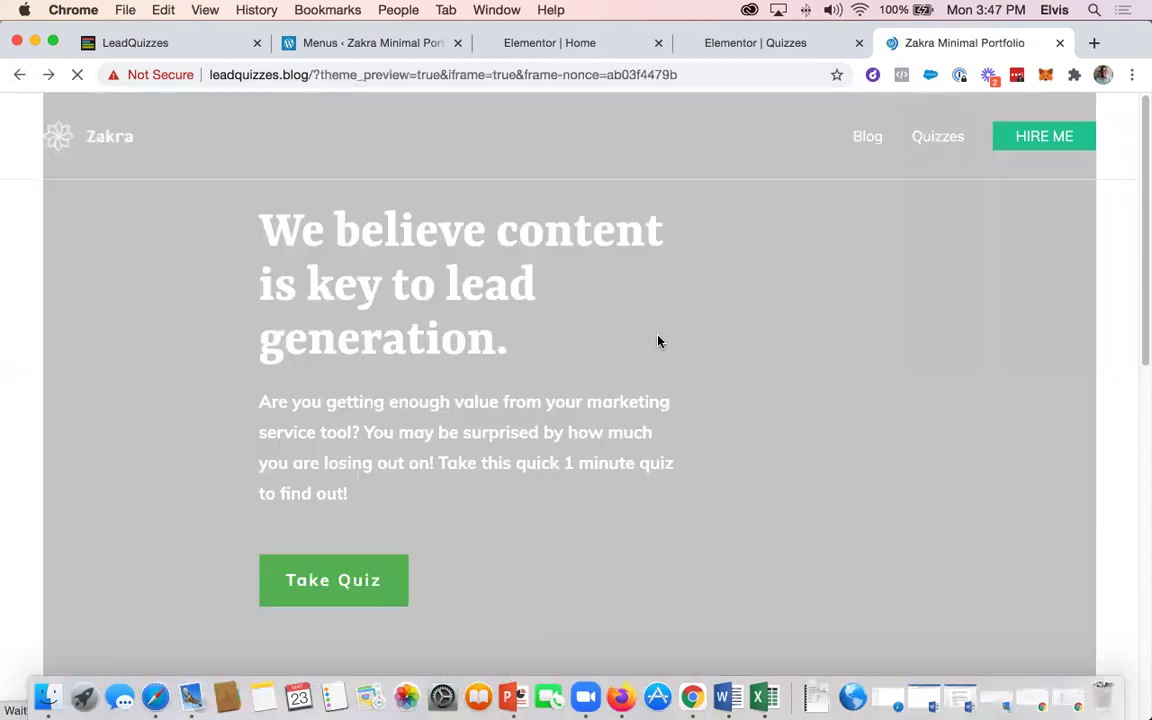
scroll(667, 437, down, 1)
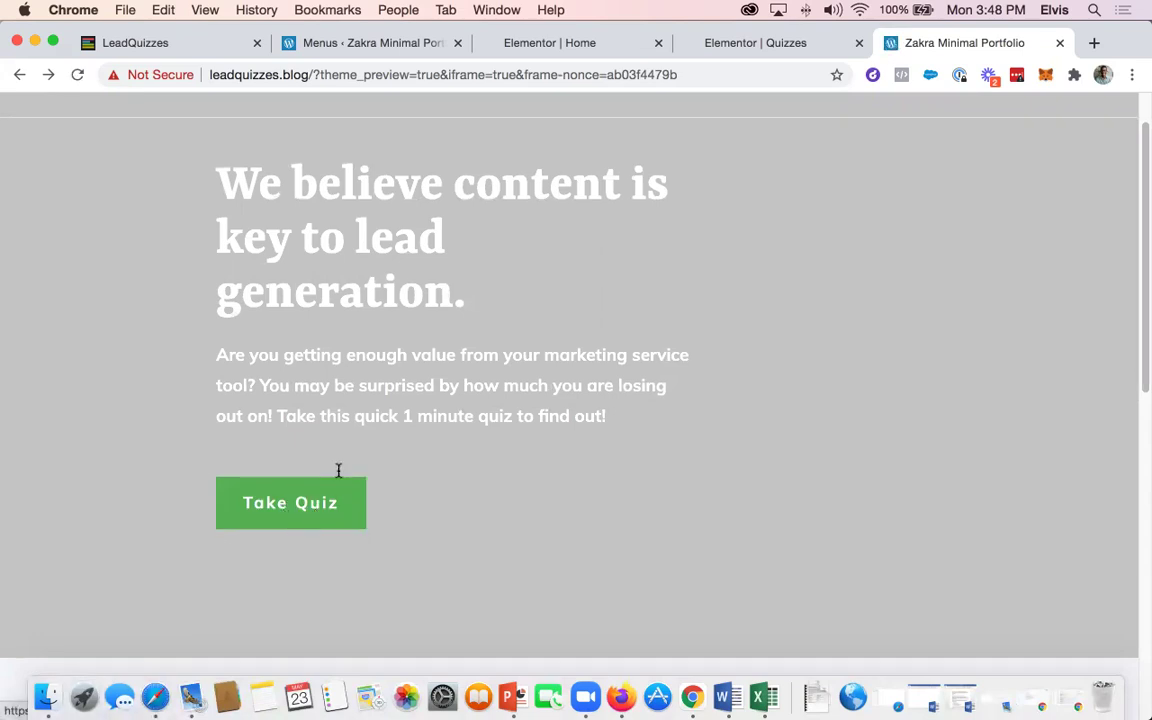
key(super+2)
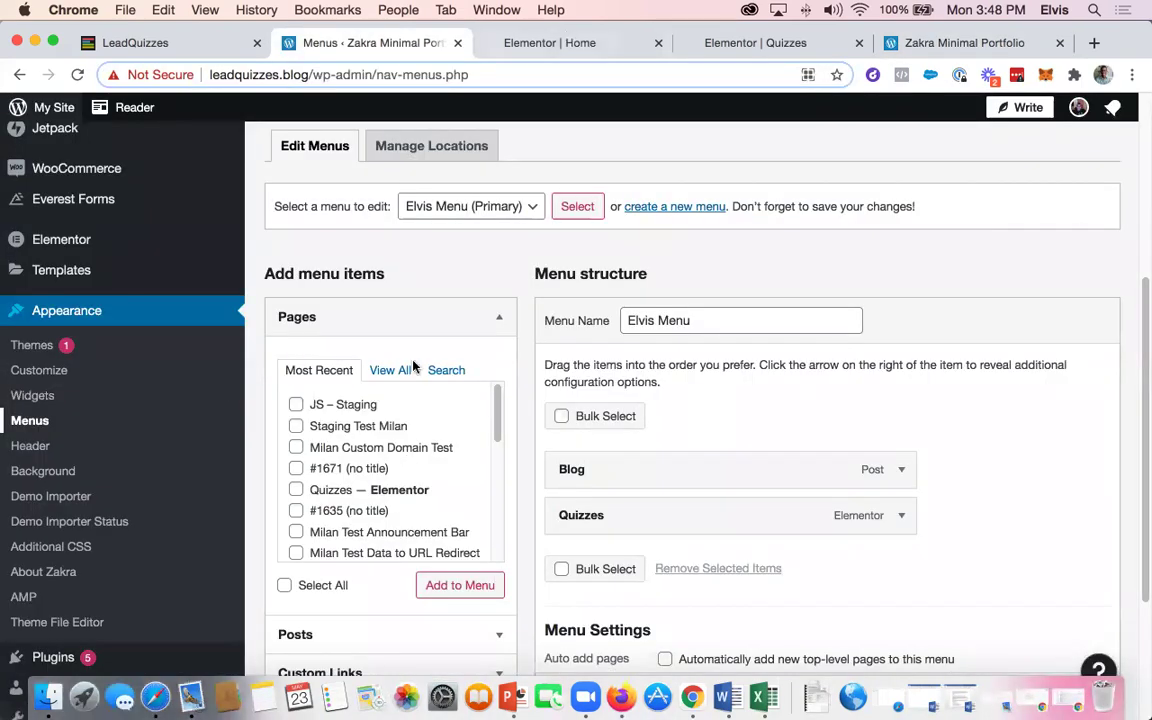
key(super+3)
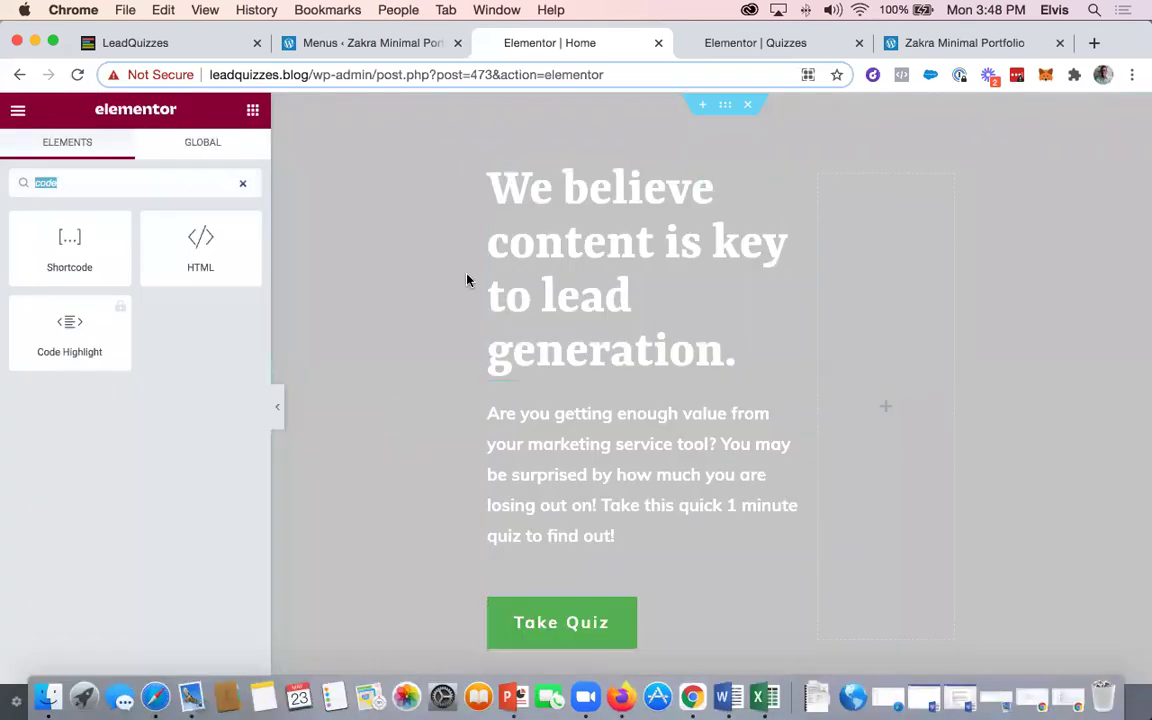
scroll(525, 570, down, 2)
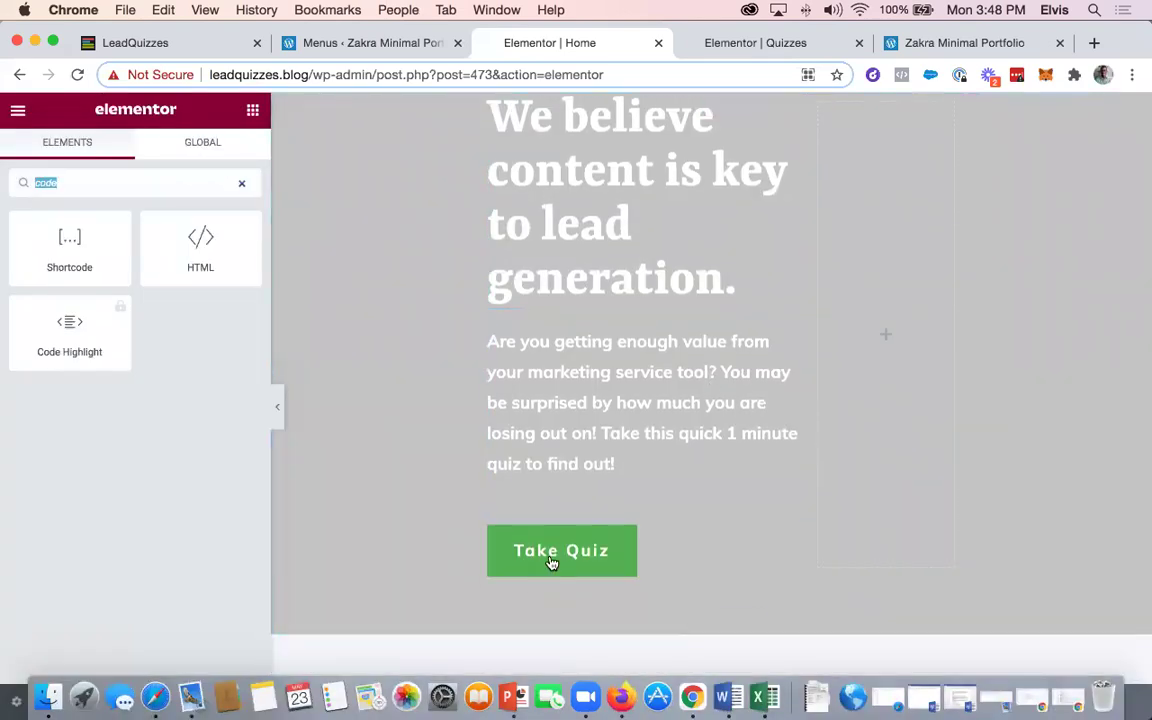
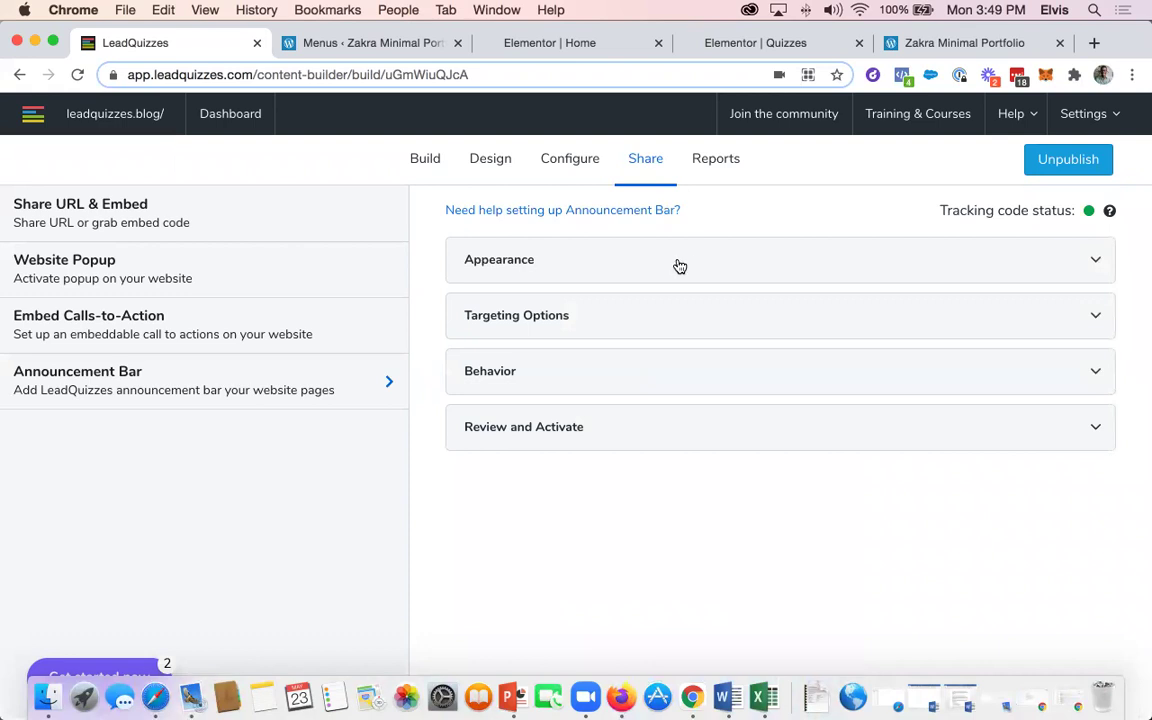
Set the announcement bar's text to "Are you getting enough value from your marketing service tool?" and its button text to "Take Quiz"
click(675, 265)
click(565, 362)
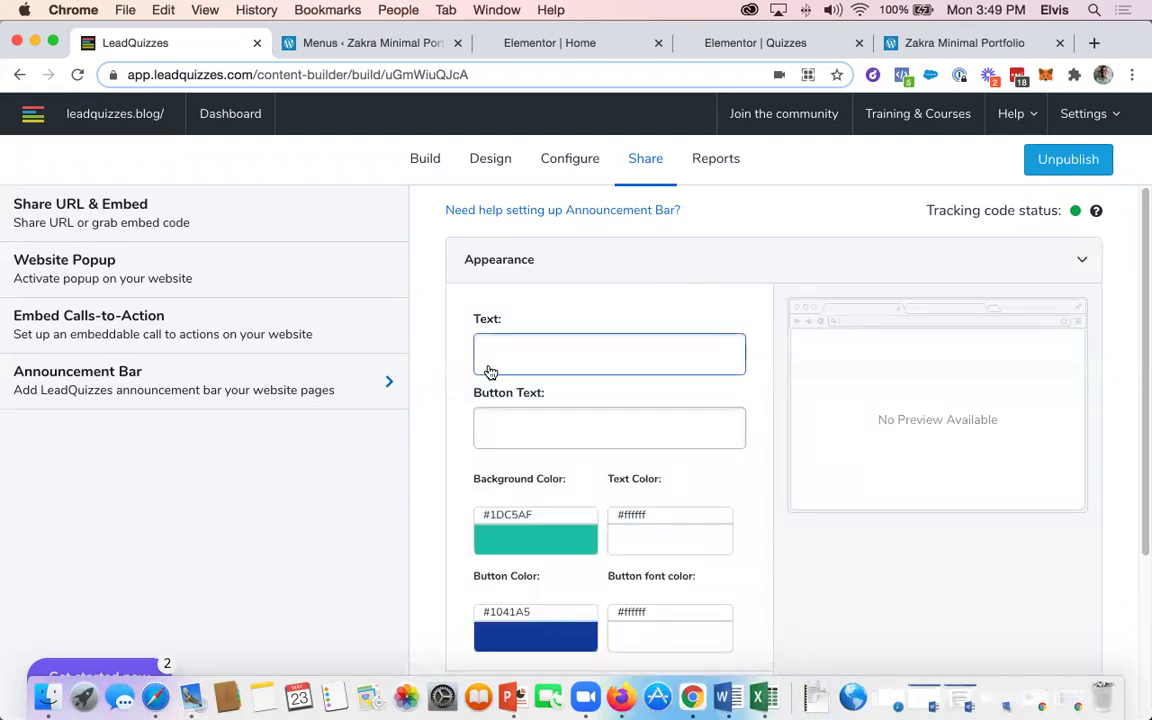
click(566, 352)
text(Are you getting enough value from your marketing service tool?)
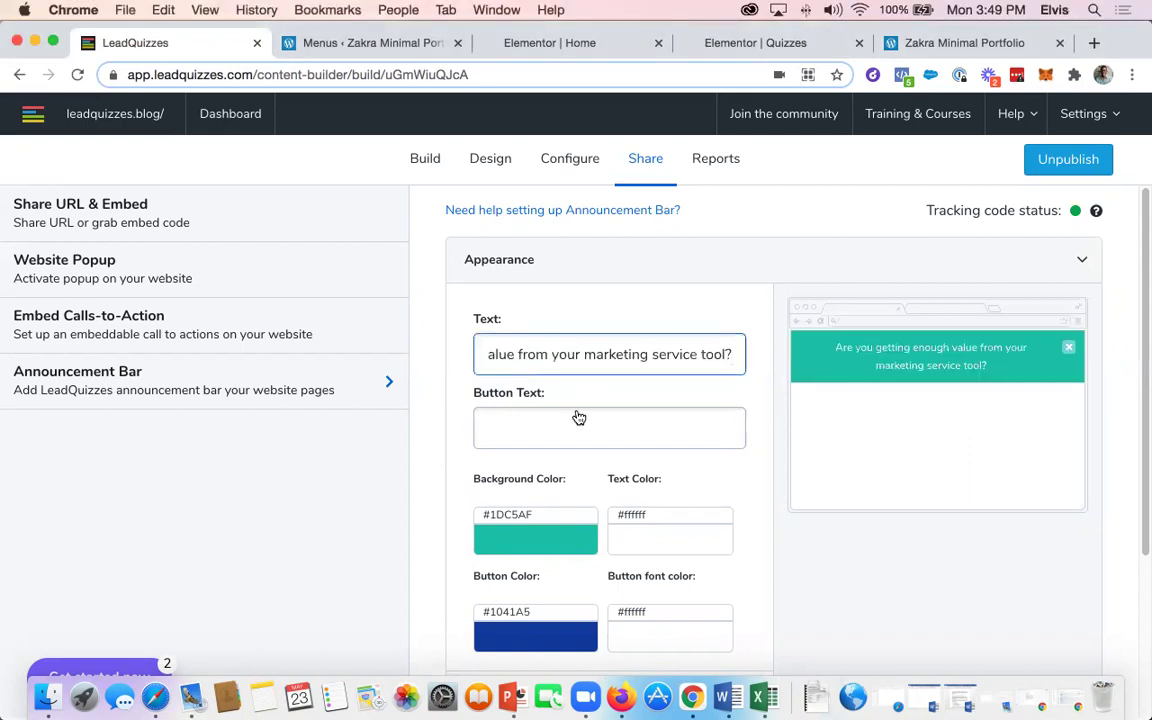
click(575, 437)
text(Take Quiz)
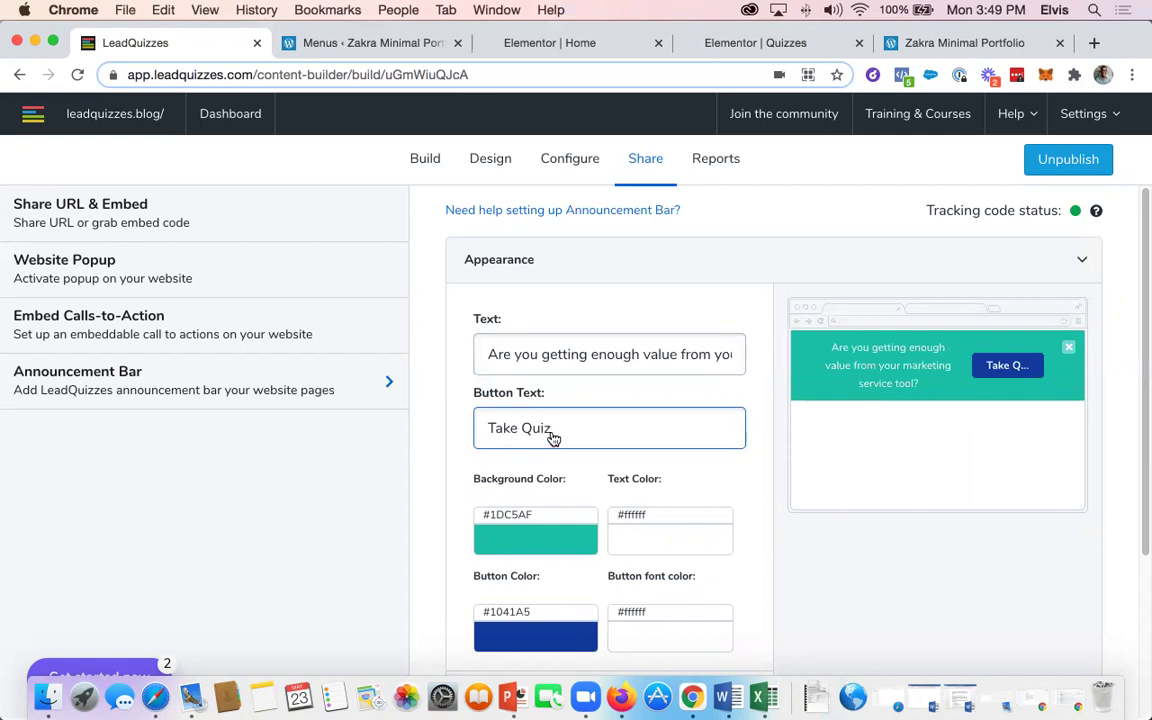
Give the announcement bar the grey-green background colour #5f726fff and save its appearance
scroll(620, 470, down, 1)
click(540, 500)
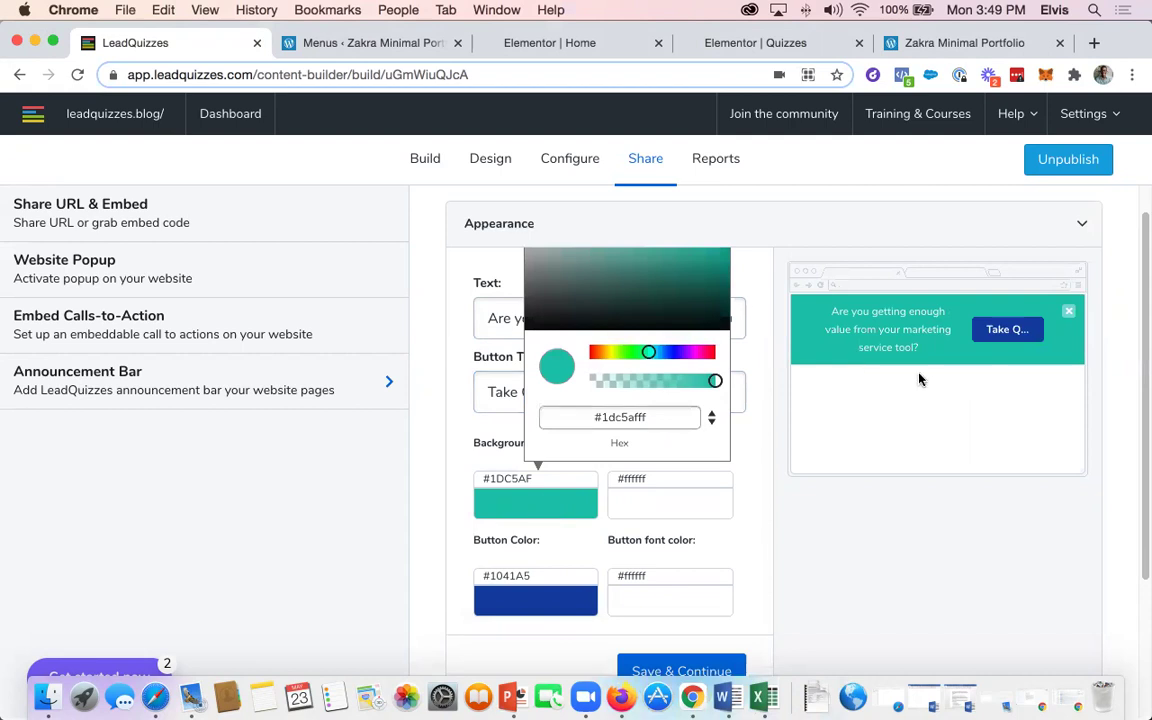
click(586, 302)
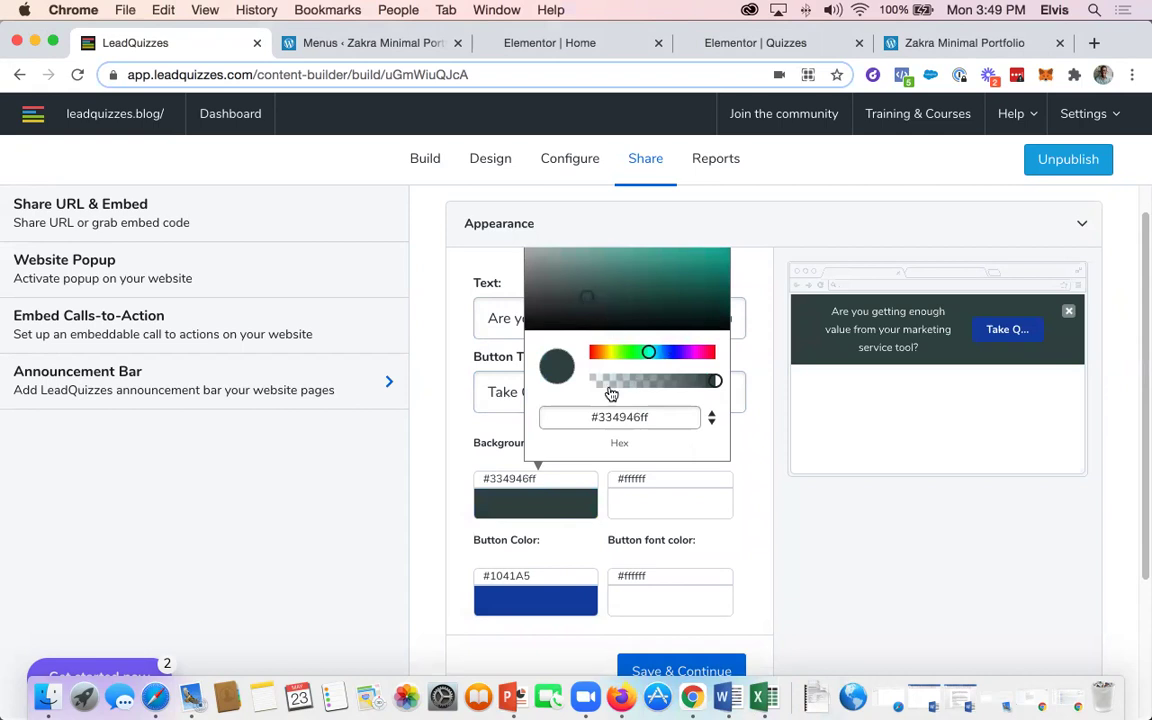
click(558, 281)
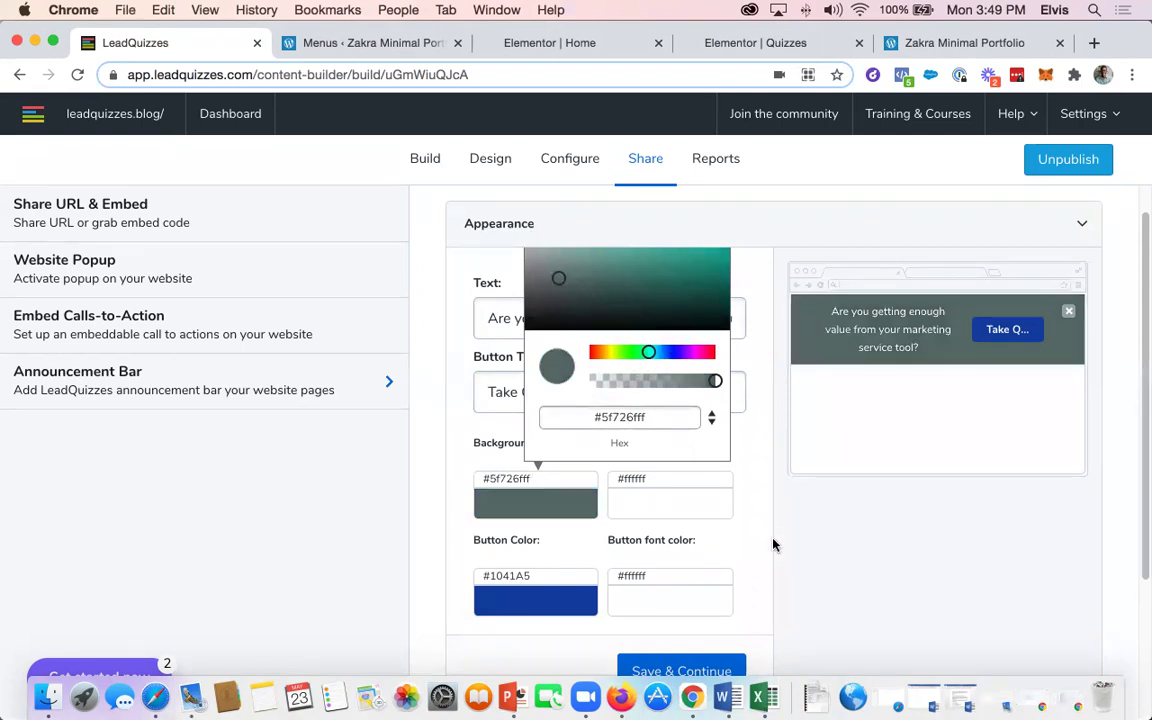
click(679, 667)
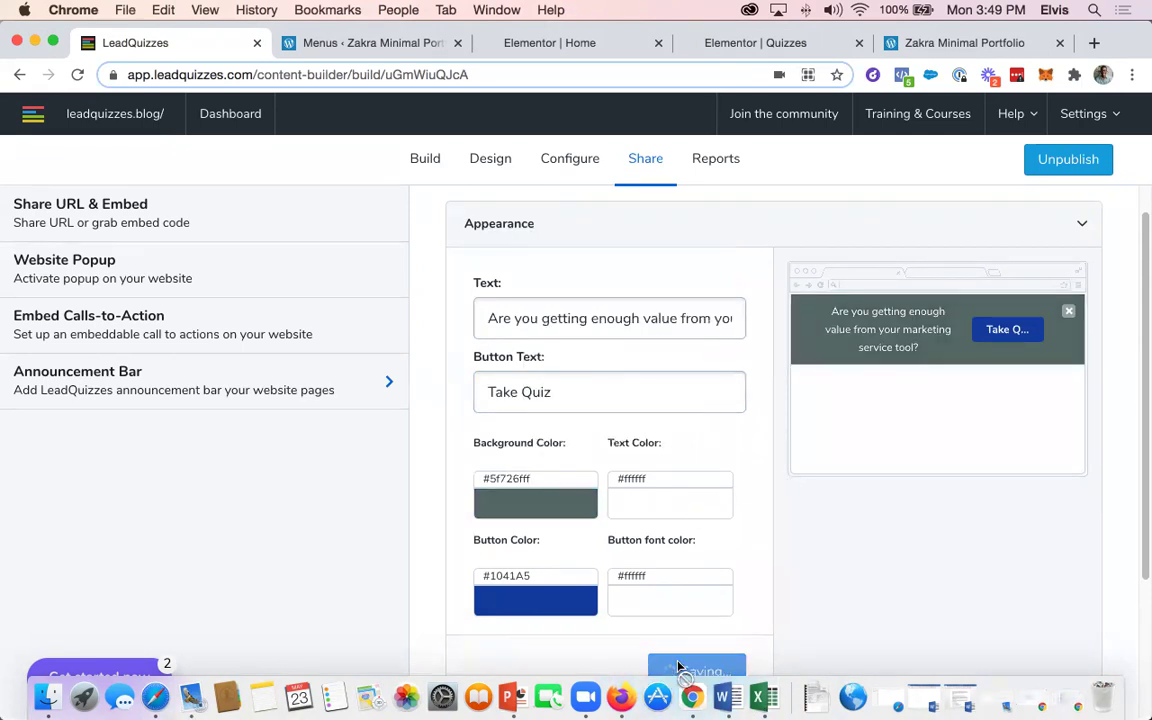
Target the announcement bar at desktop, tablet and mobile devices
click(595, 474)
click(676, 455)
click(517, 452)
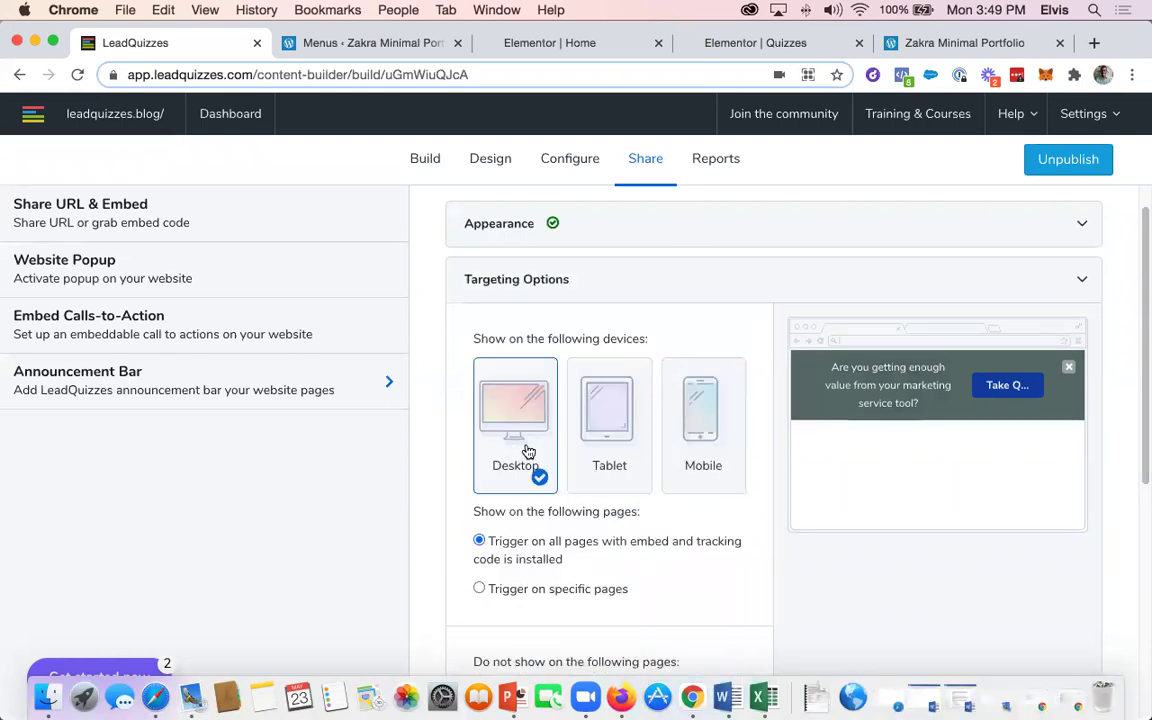
click(527, 437)
click(632, 438)
click(703, 450)
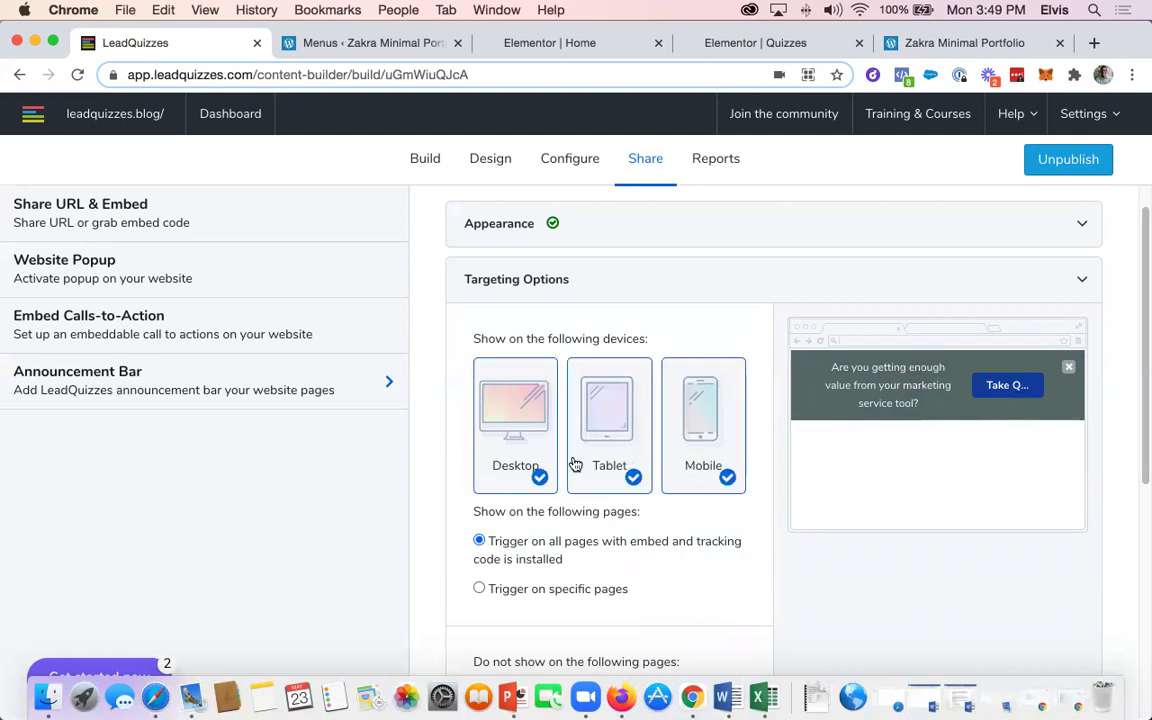
Try triggering the bar on specific pages with an Exact Match URL rule and an additional URL rule
scroll(609, 553, down, 1)
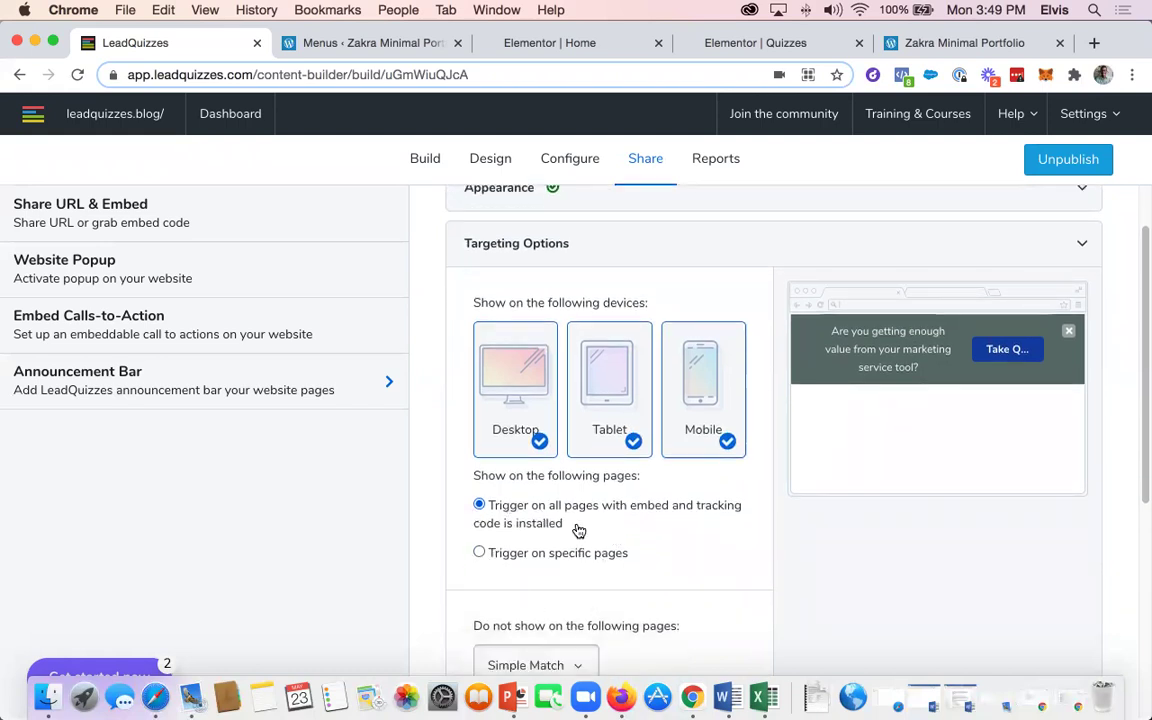
scroll(590, 528, down, 1)
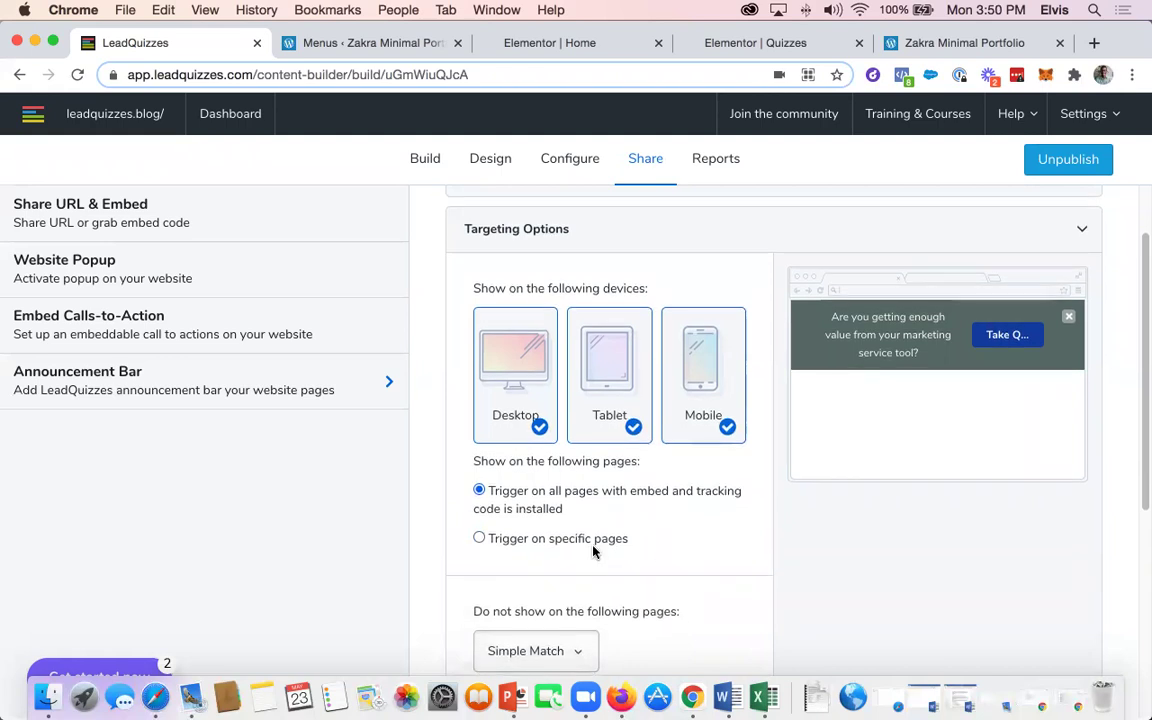
scroll(611, 543, down, 5)
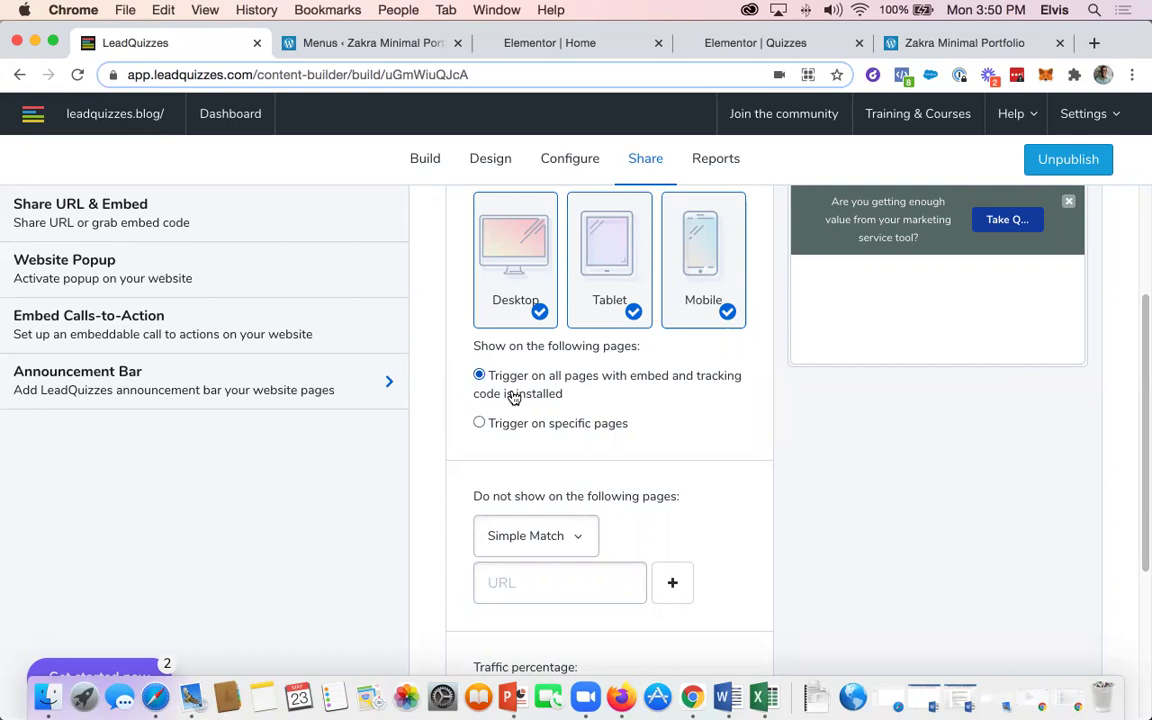
click(479, 423)
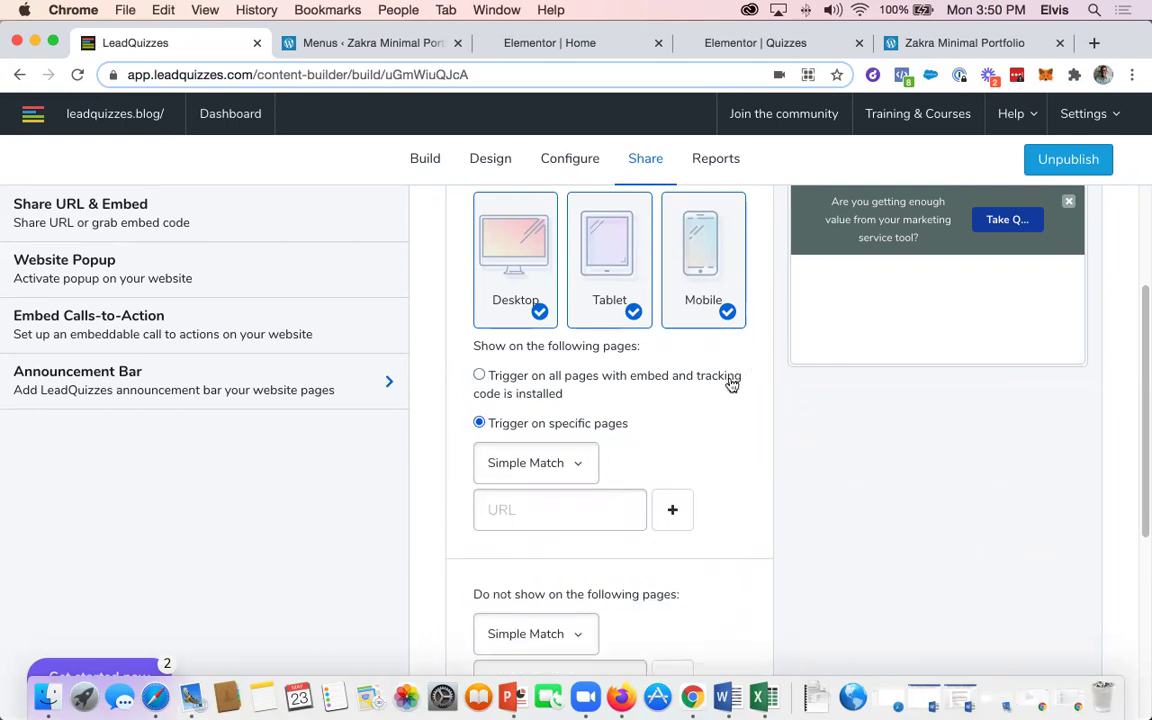
click(573, 474)
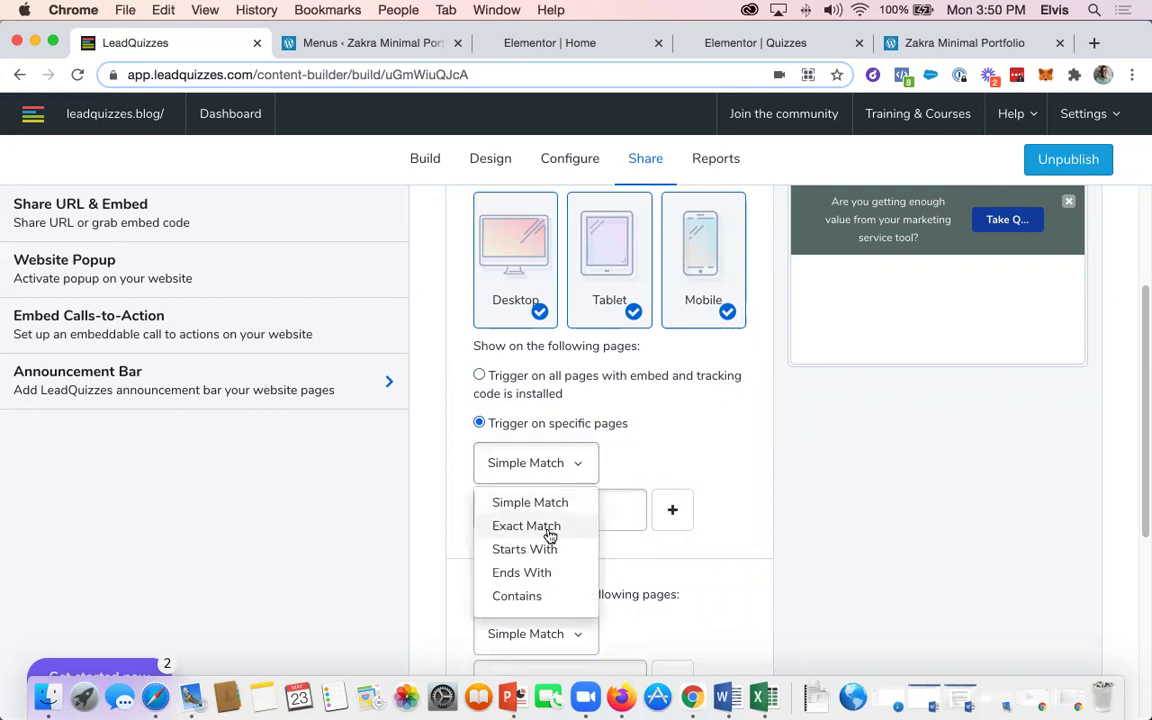
click(510, 526)
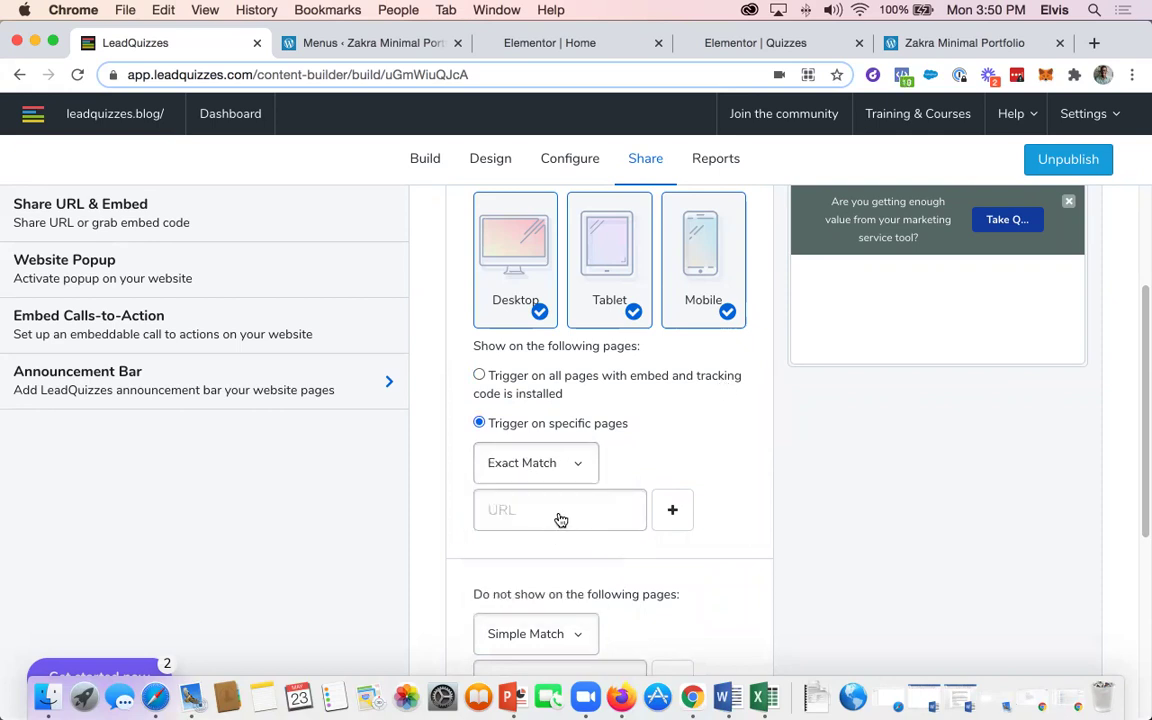
click(672, 510)
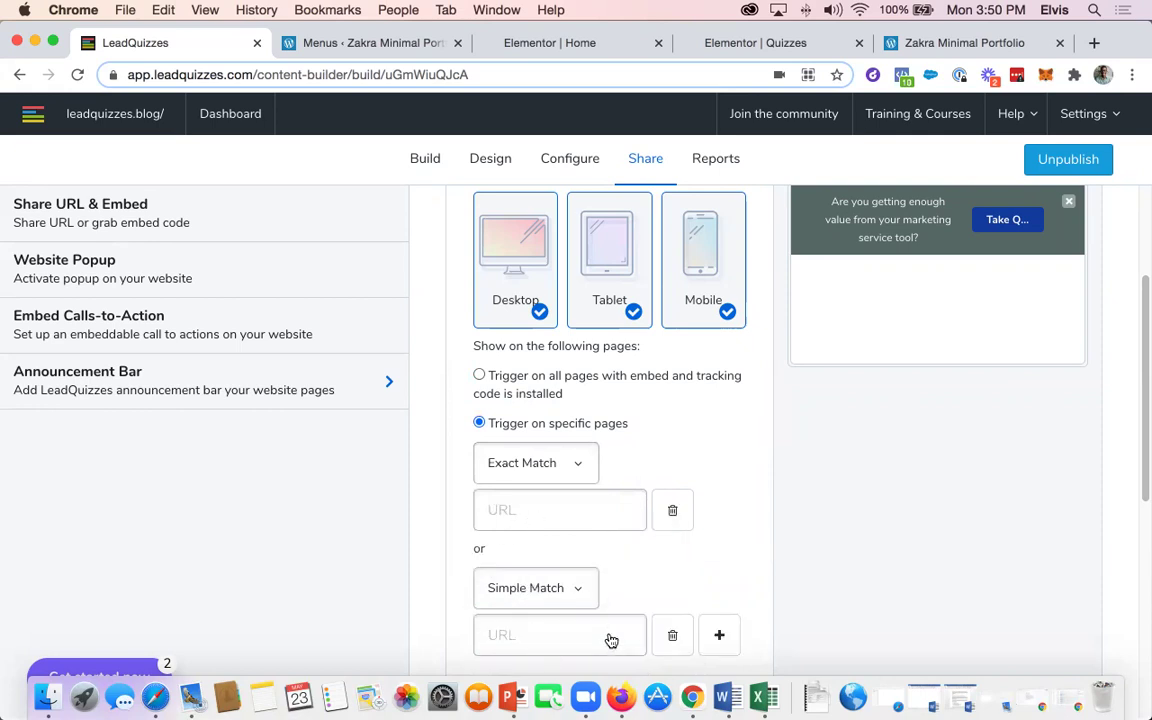
Trigger the bar on all pages where the embed and tracking code is installed, and save the targeting options
click(480, 378)
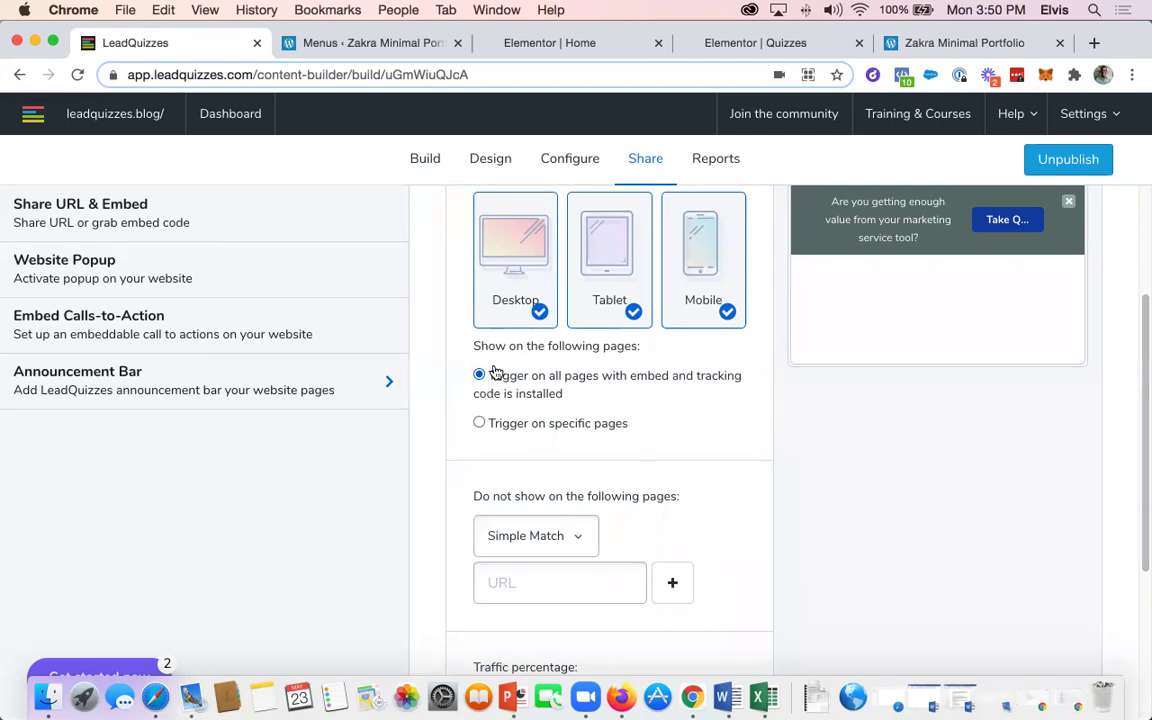
scroll(643, 396, down, 3)
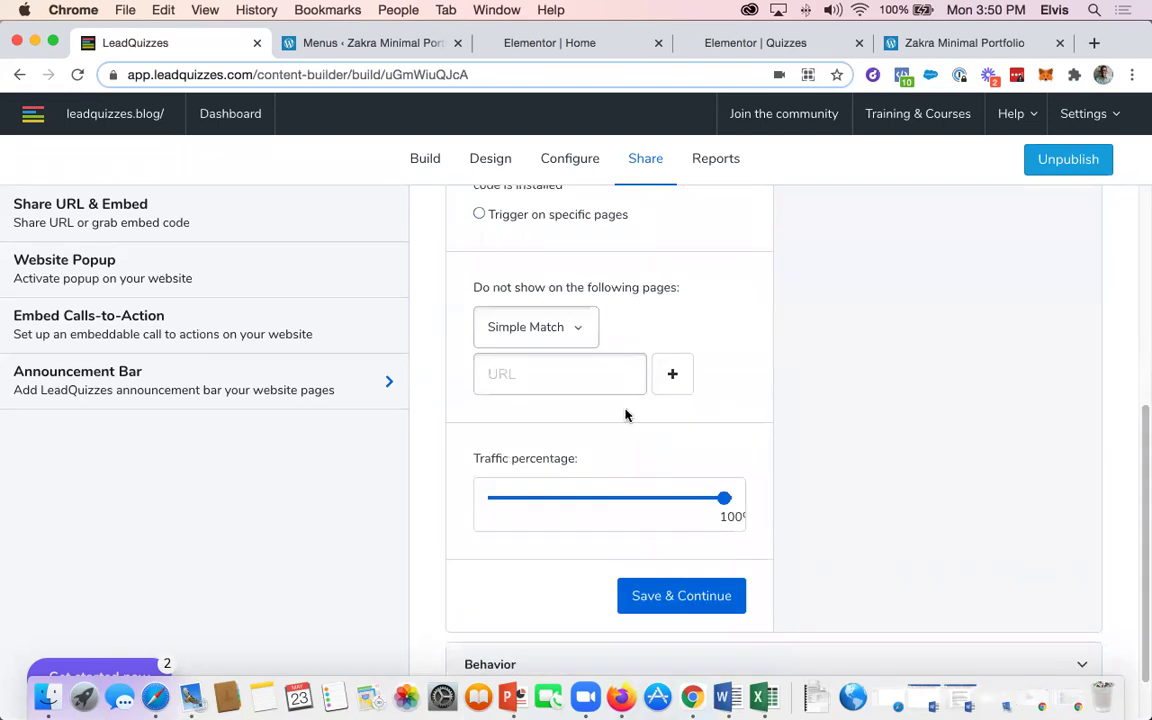
click(676, 612)
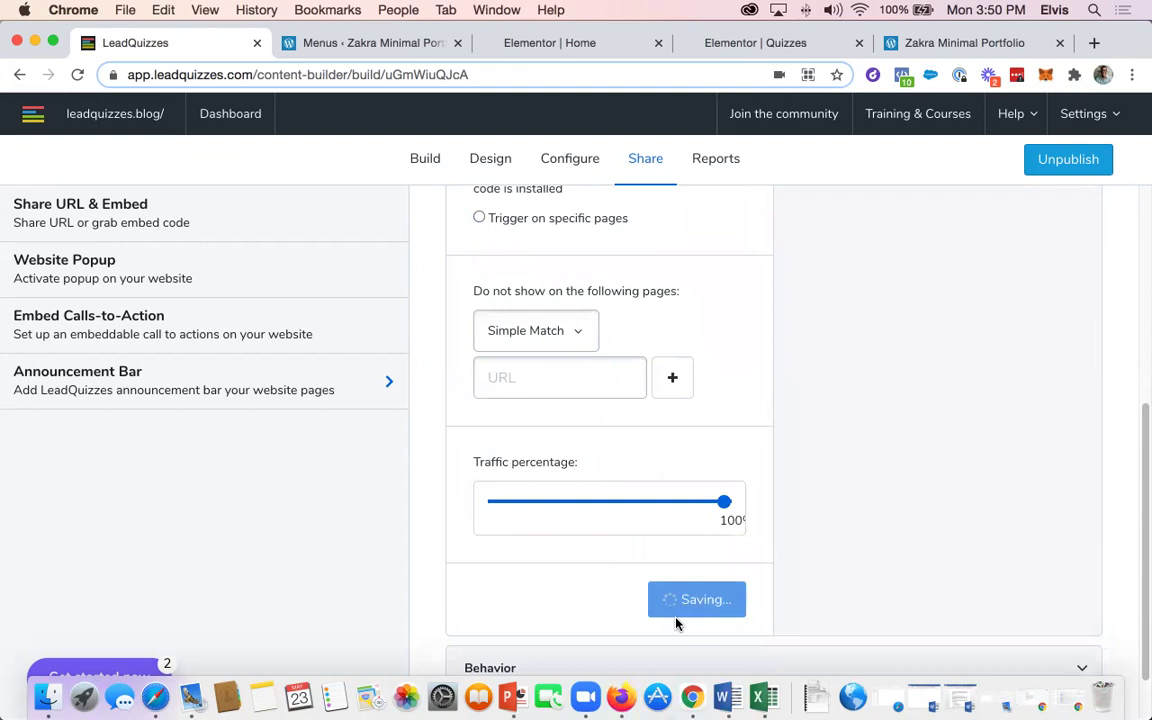
scroll(640, 466, down, 5)
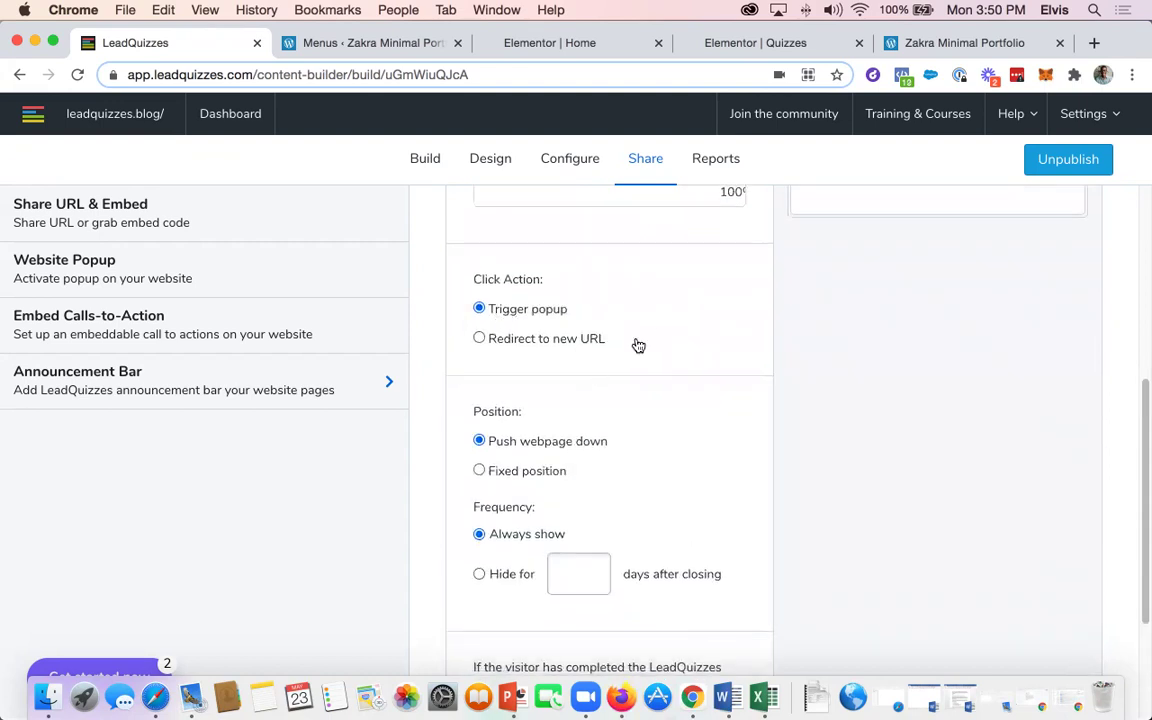
scroll(699, 340, up, 1)
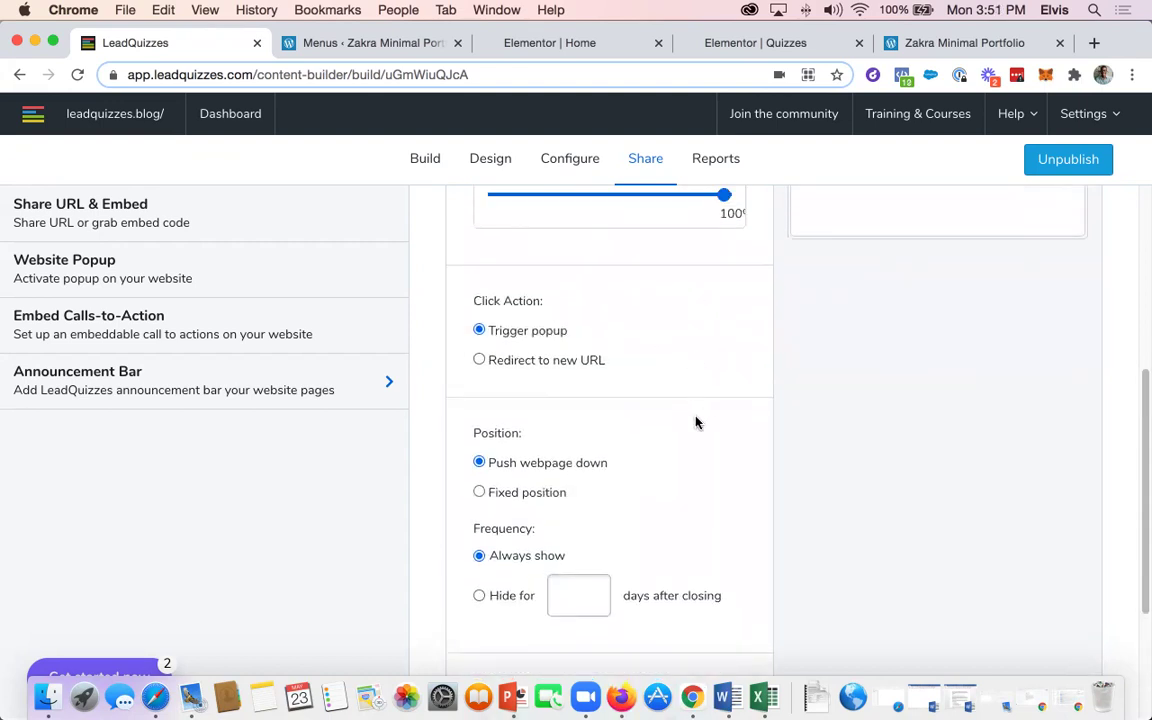
click(479, 360)
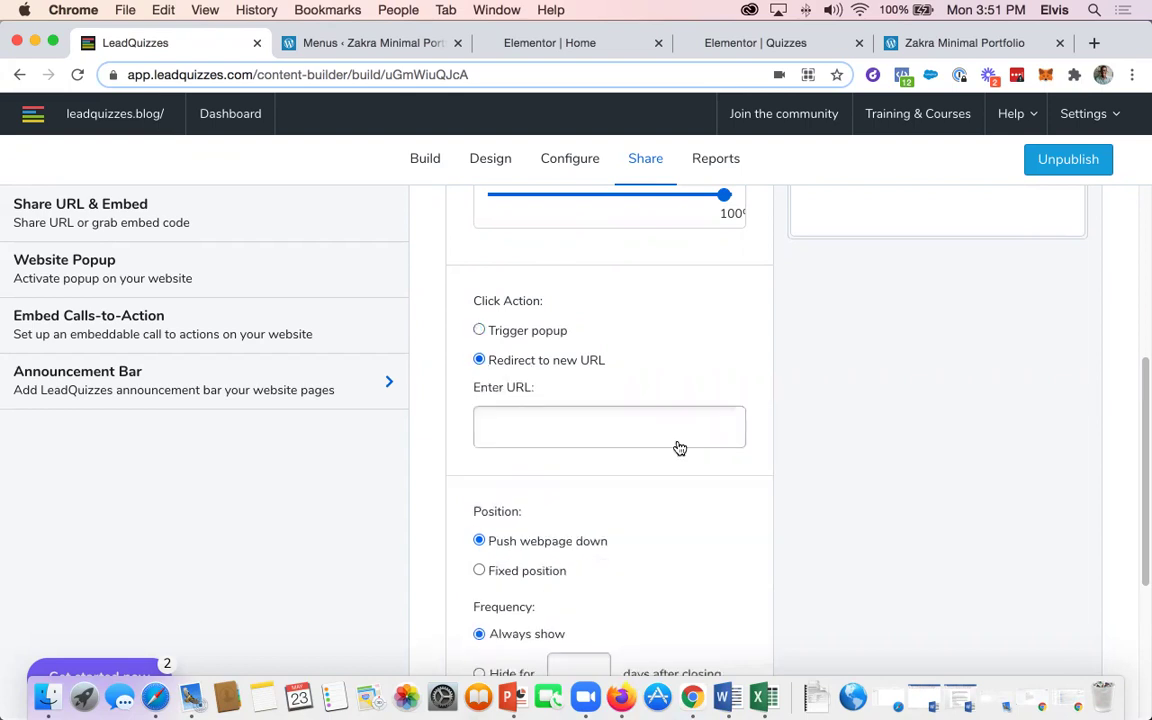
click(618, 435)
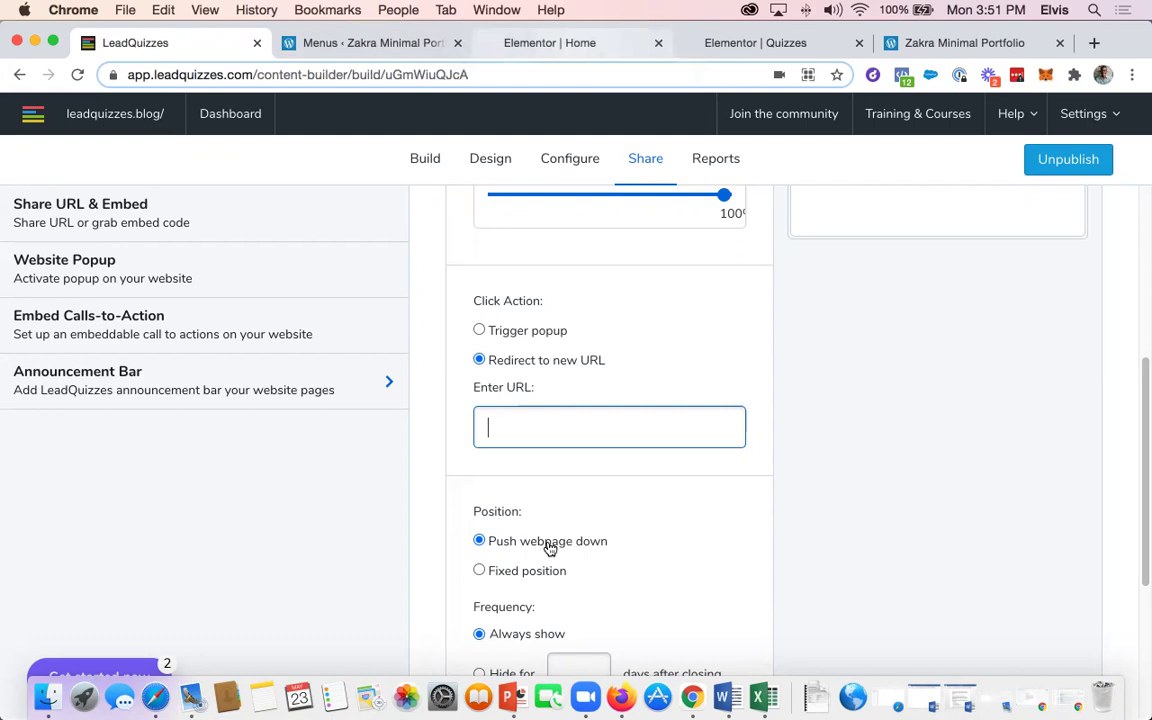
click(550, 42)
triple_click(153, 268)
key(super+c)
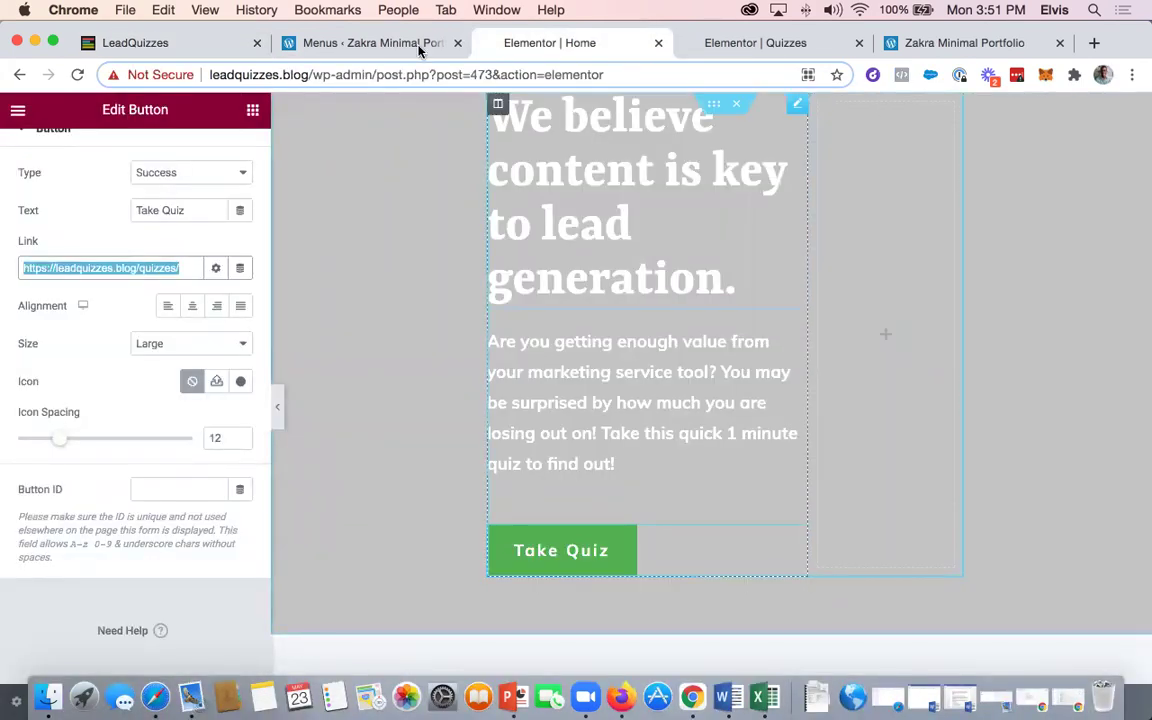
click(373, 42)
key(super+1)
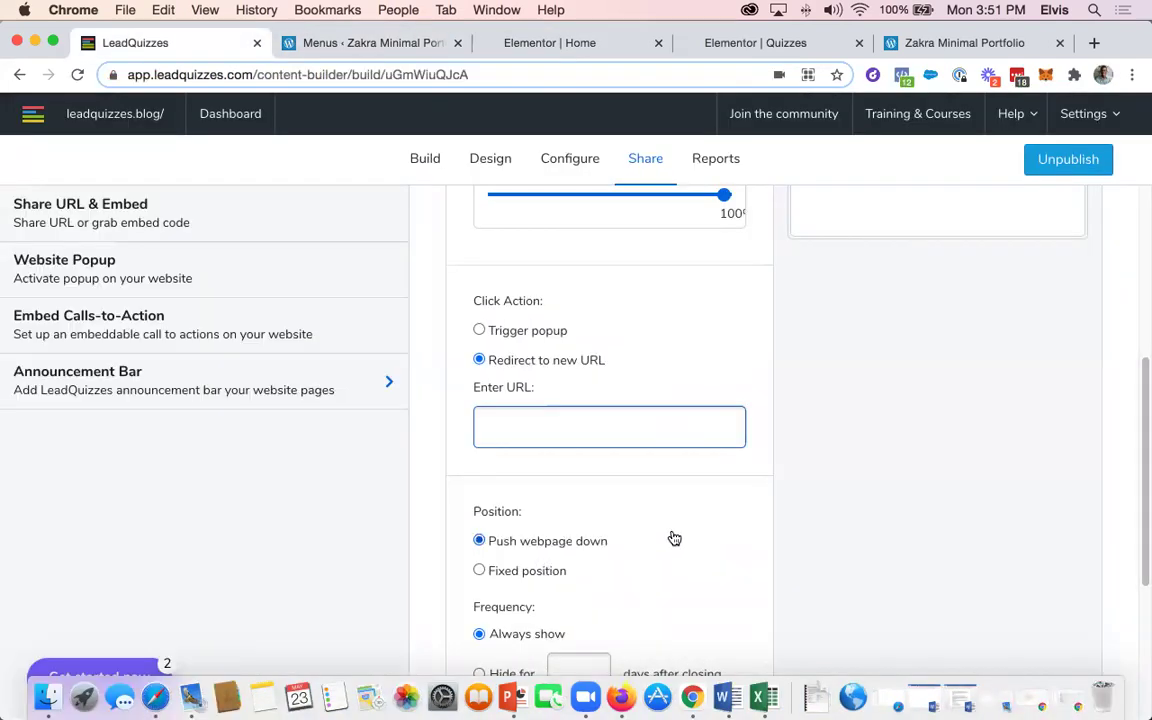
key(super+v)
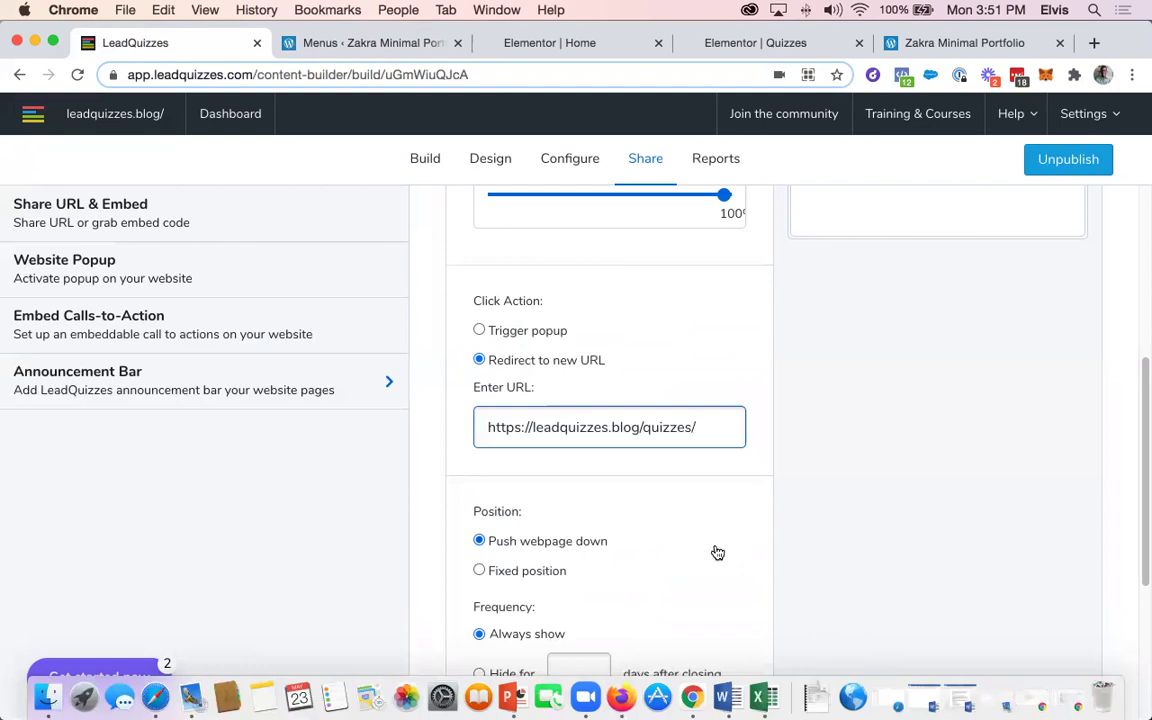
Review the bar's position and frequency options, save the behavior settings and set the announcement bar status to Active
scroll(705, 555, down, 1)
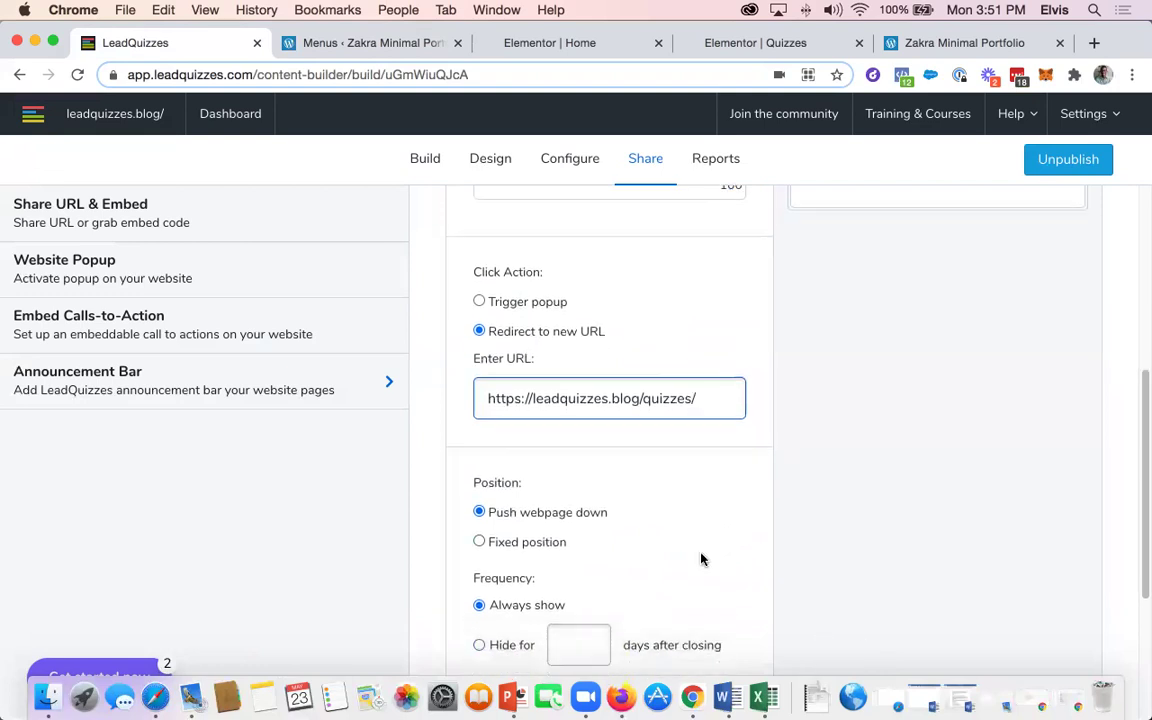
scroll(702, 559, down, 8)
scroll(555, 355, up, 1)
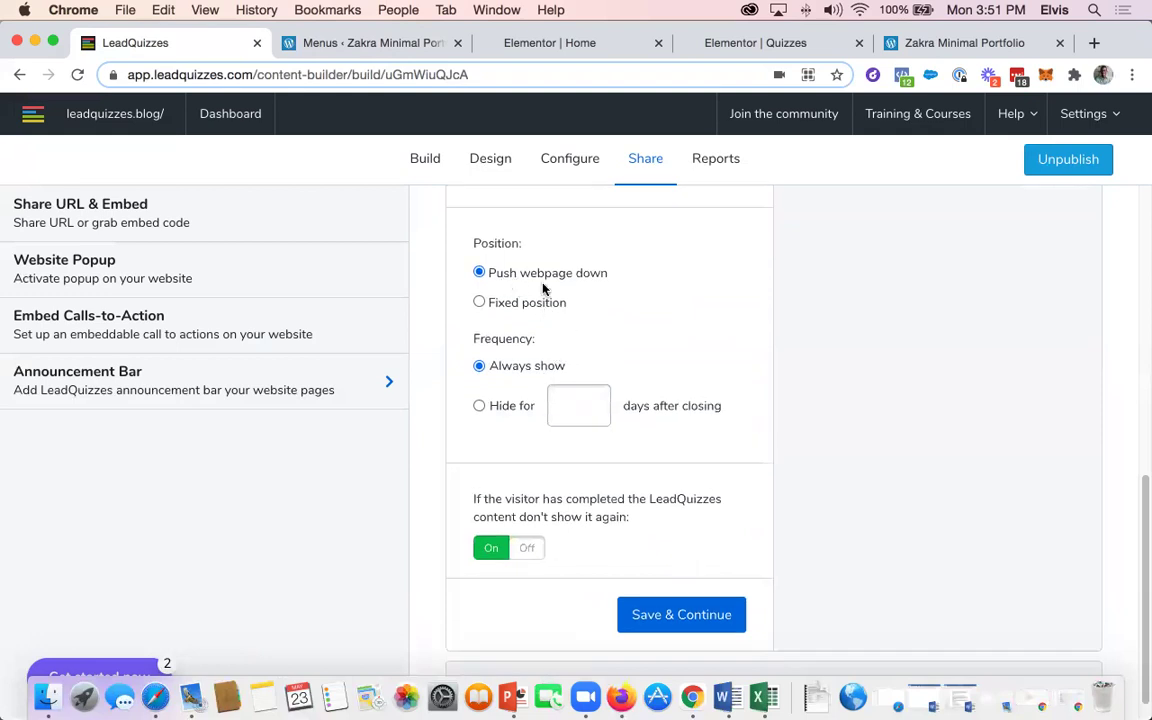
scroll(607, 290, up, 1)
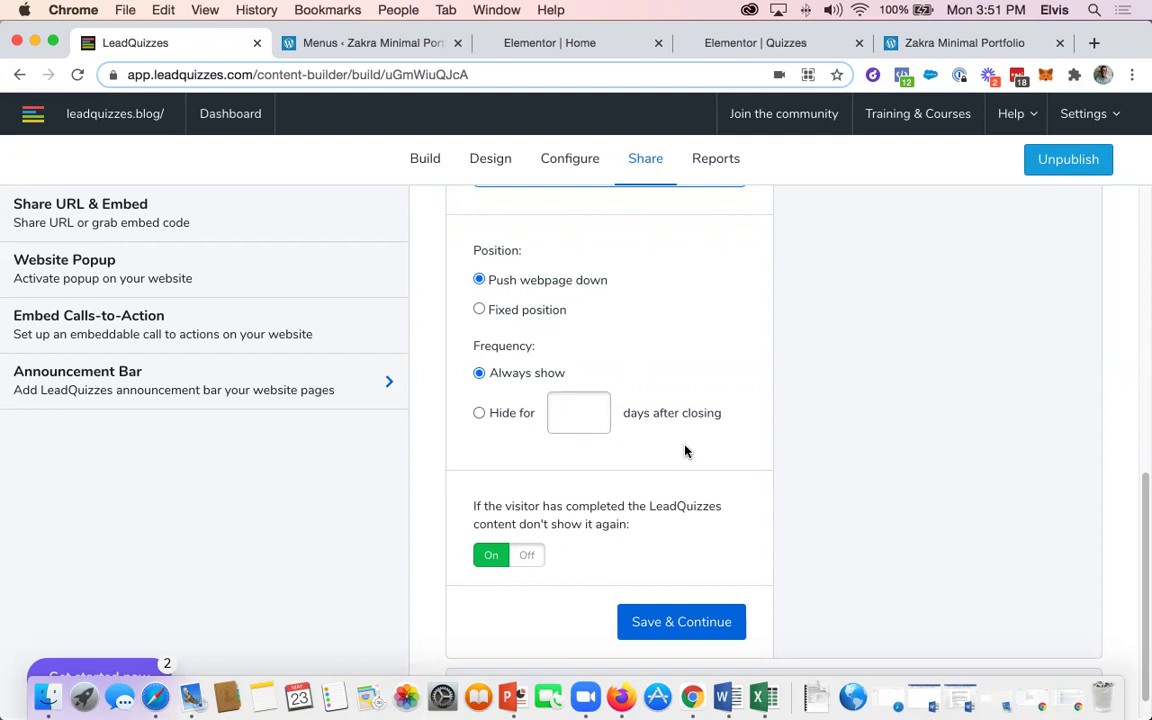
scroll(651, 651, down, 1)
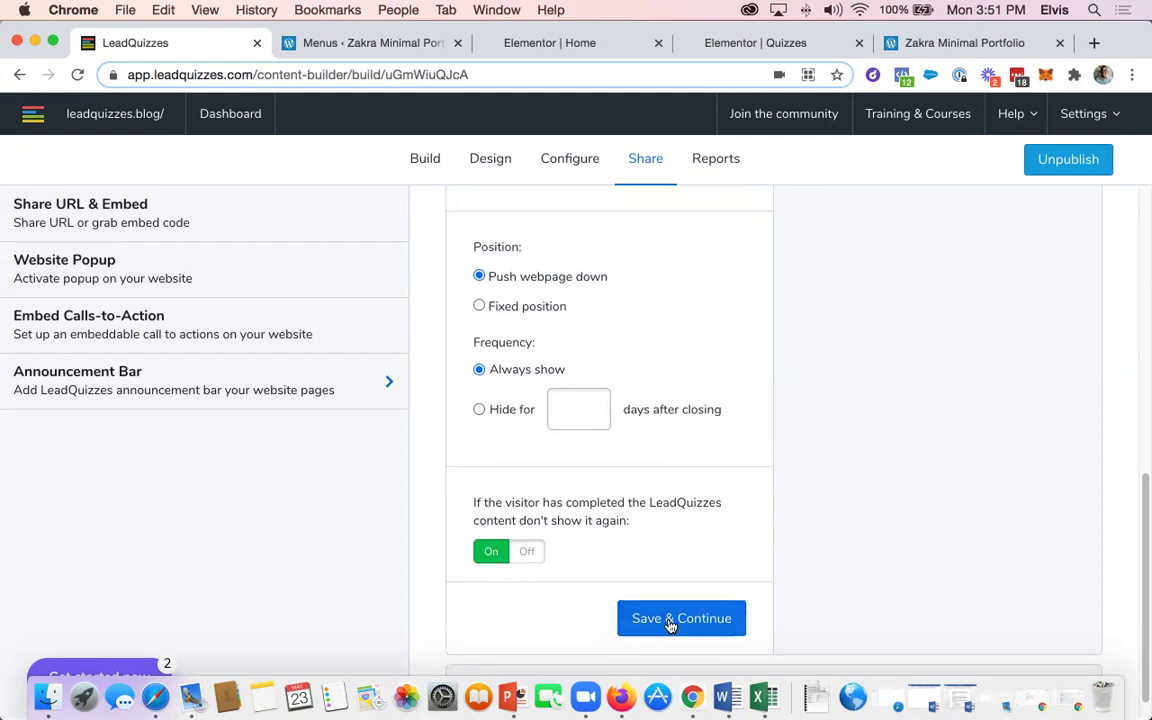
click(668, 622)
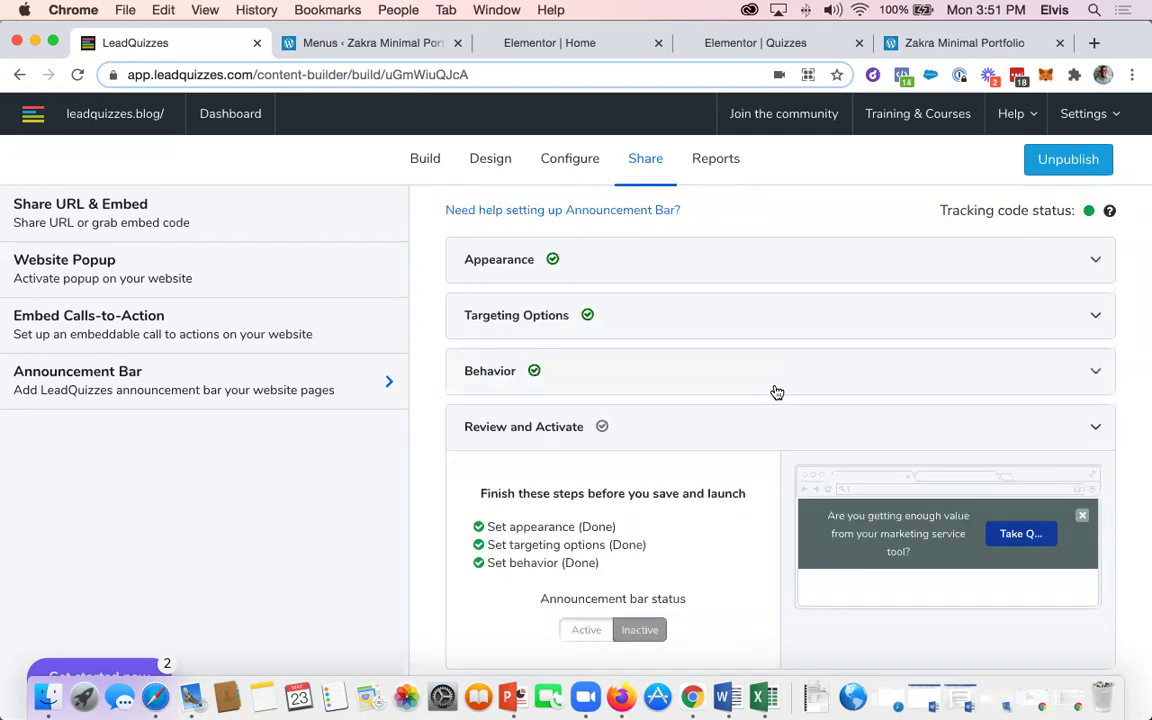
click(586, 629)
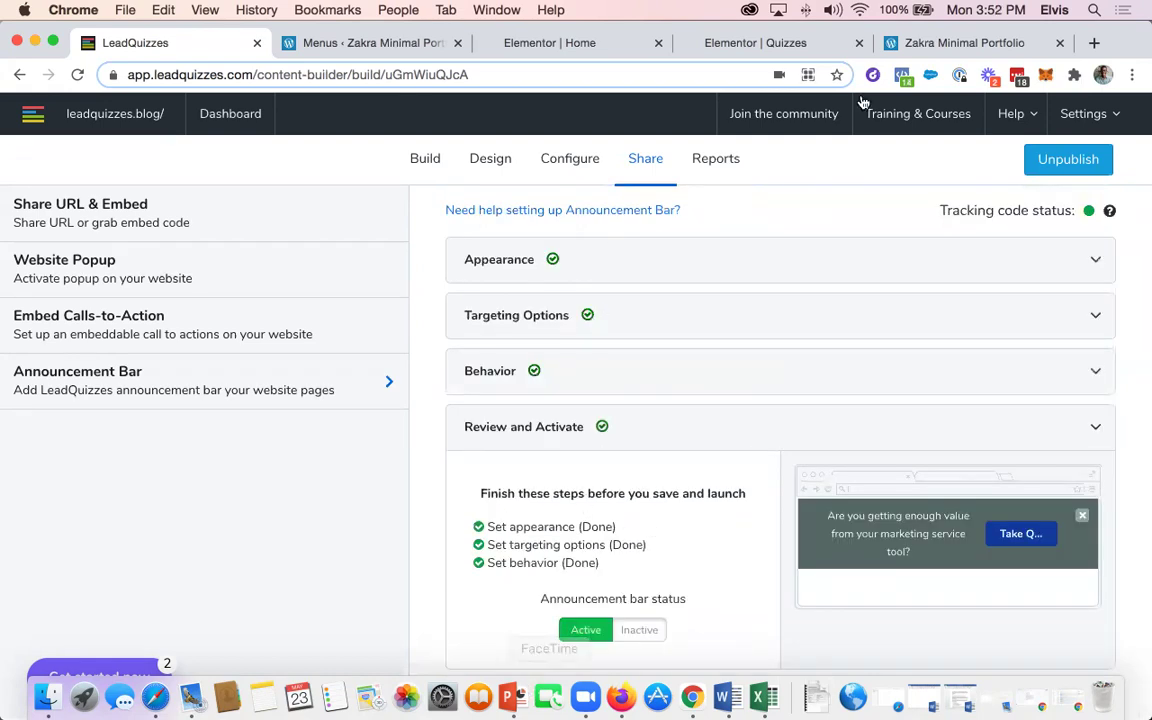
Switch to the live portfolio site and reload it to check the announcement bar above the home page
key(super+9)
click(77, 74)
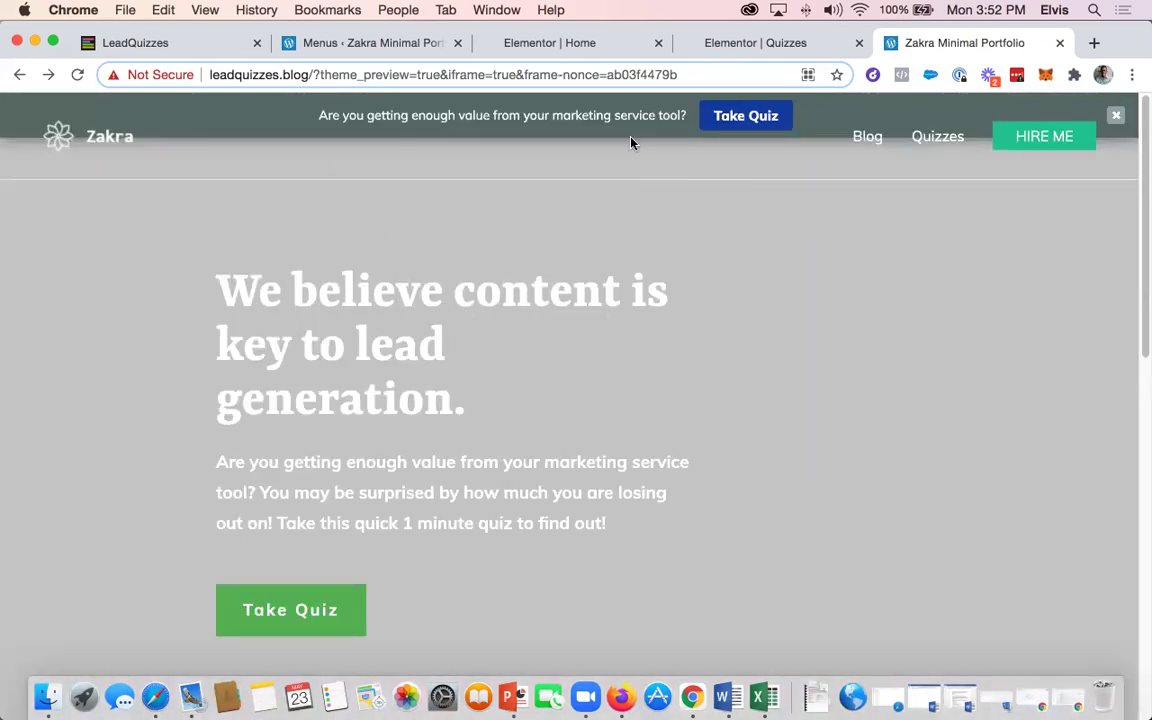
Change the announcement bar's position to Fixed position and save its behavior settings
scroll(820, 528, down, 10)
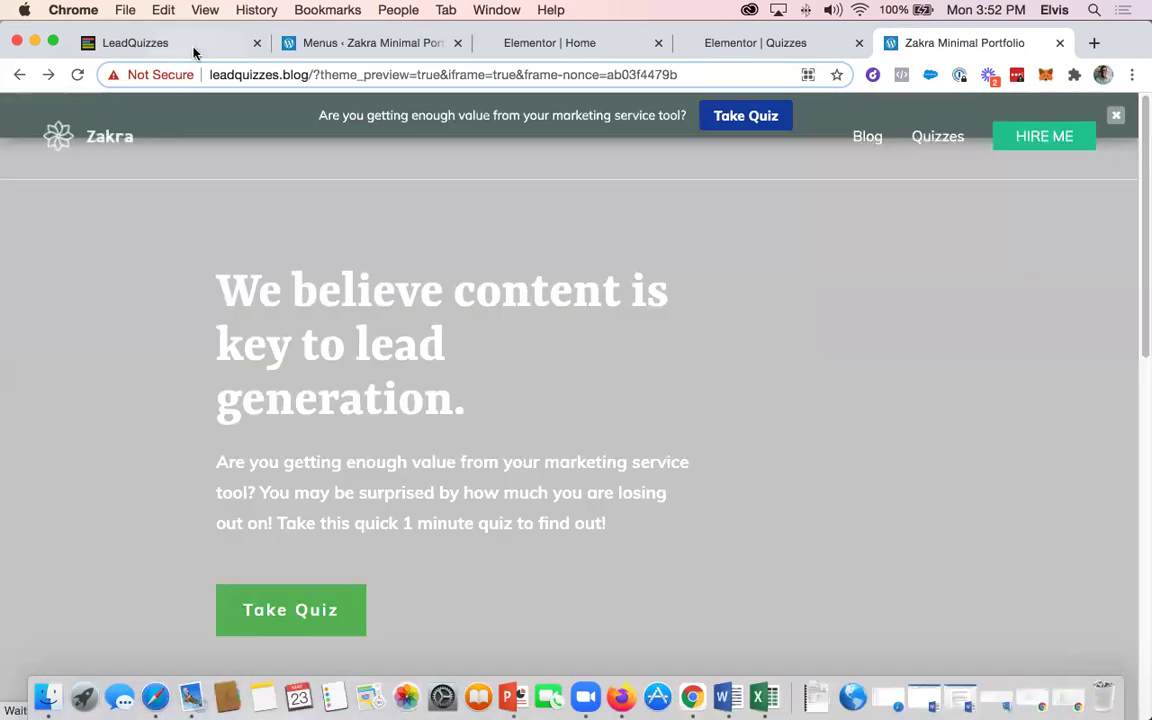
click(160, 43)
click(593, 388)
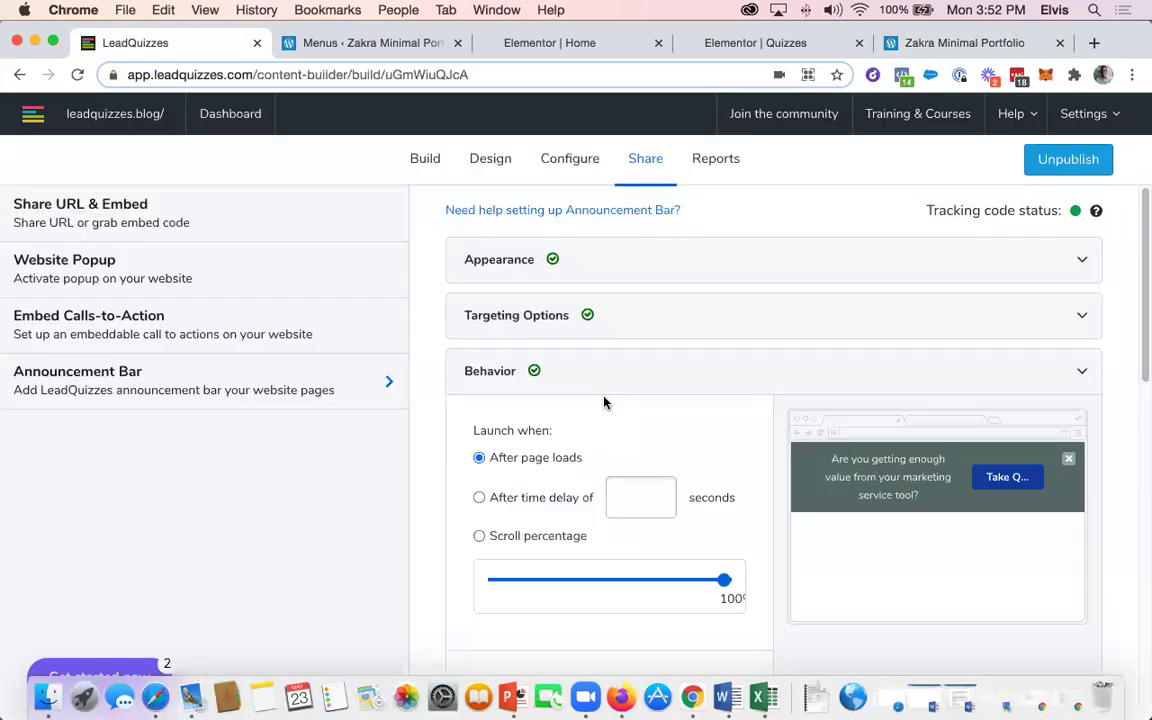
scroll(615, 400, down, 3)
scroll(518, 406, down, 3)
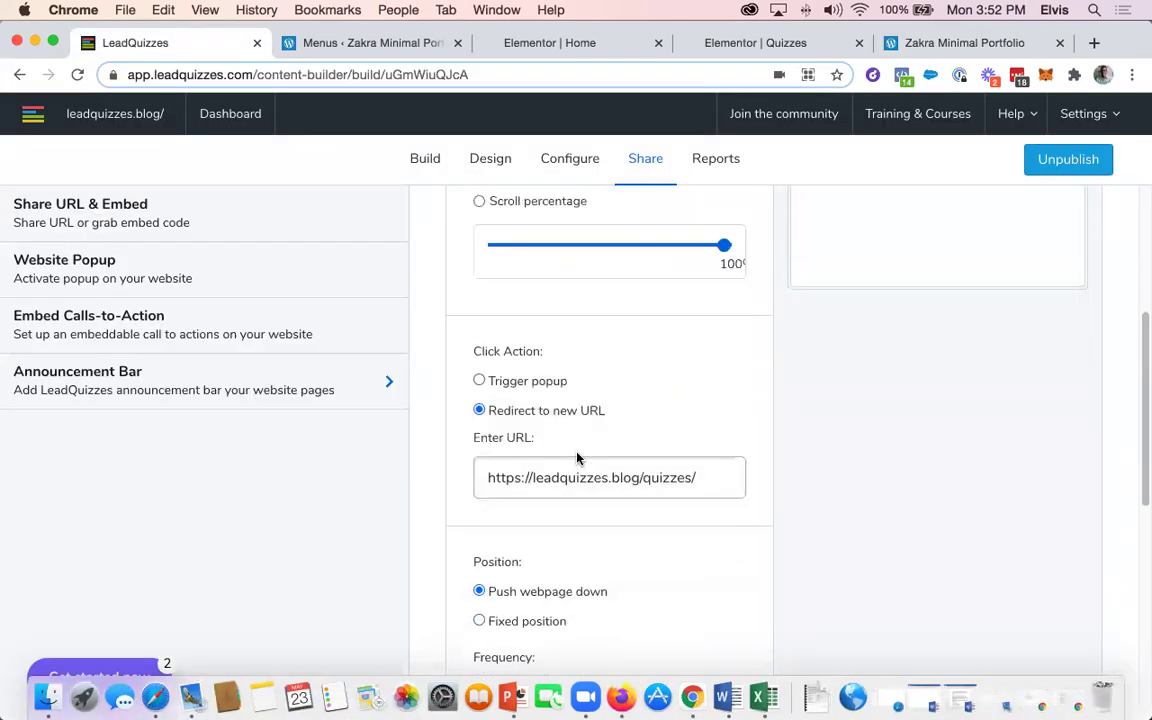
click(482, 541)
scroll(700, 480, down, 1)
scroll(706, 463, down, 3)
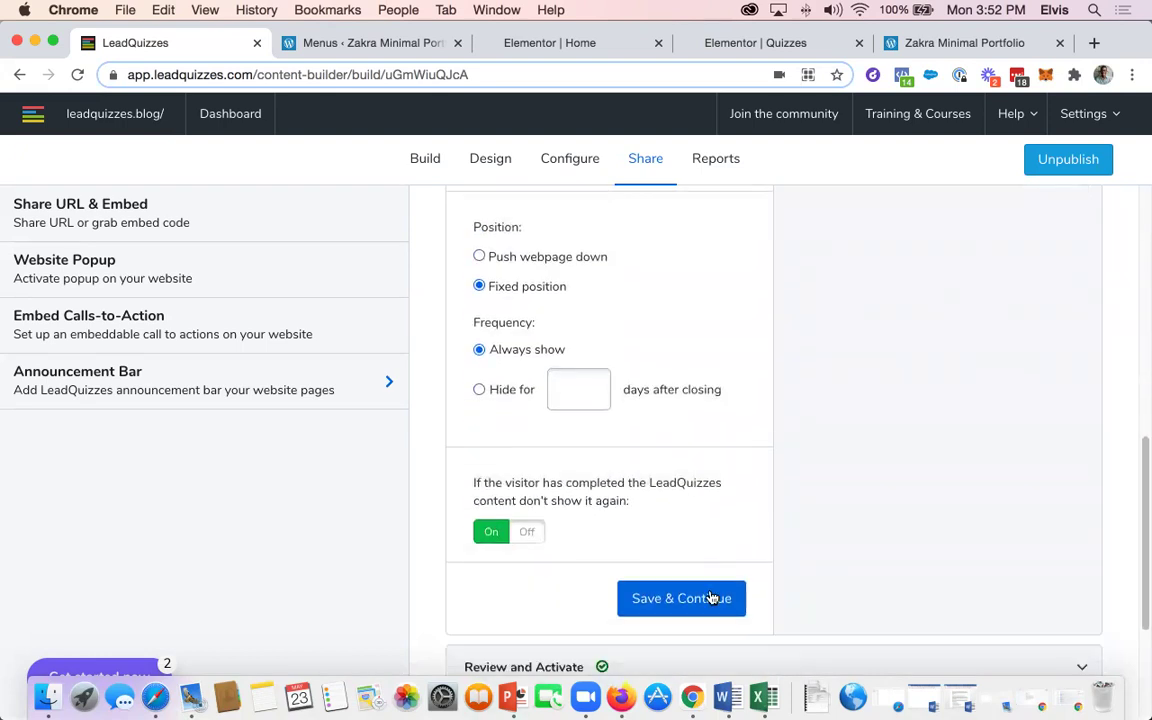
click(624, 543)
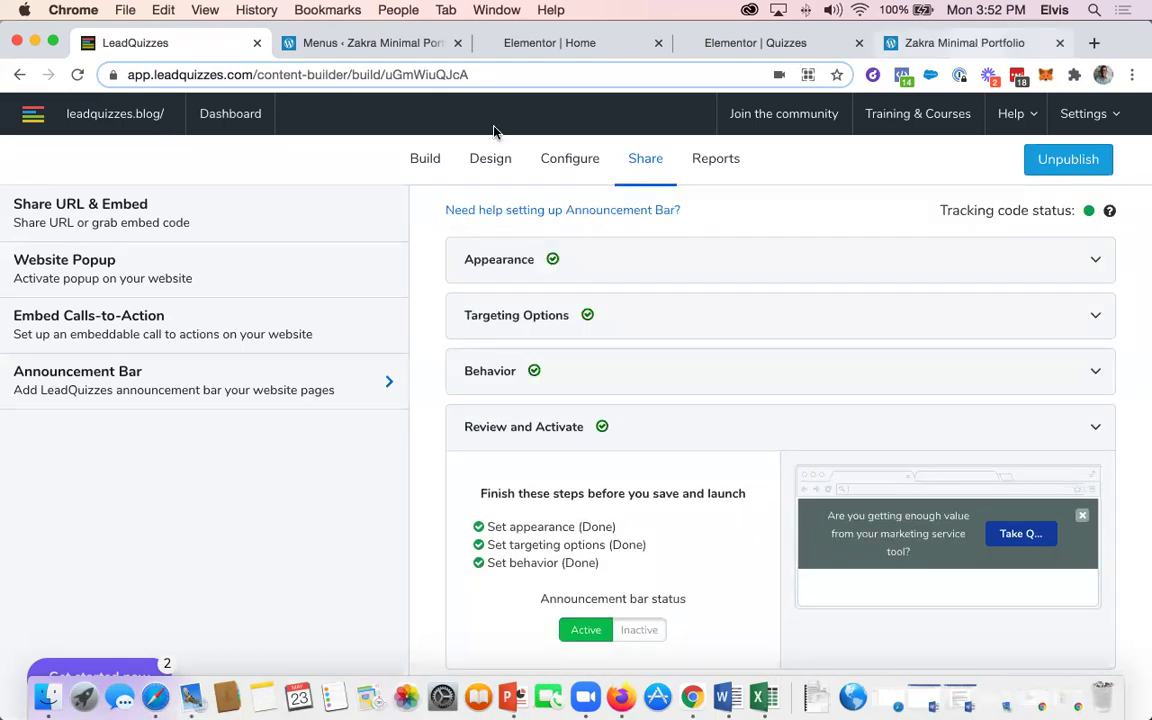
Reload the live portfolio site and check how the announcement bar behaves down the home page
click(975, 43)
key(super+r)
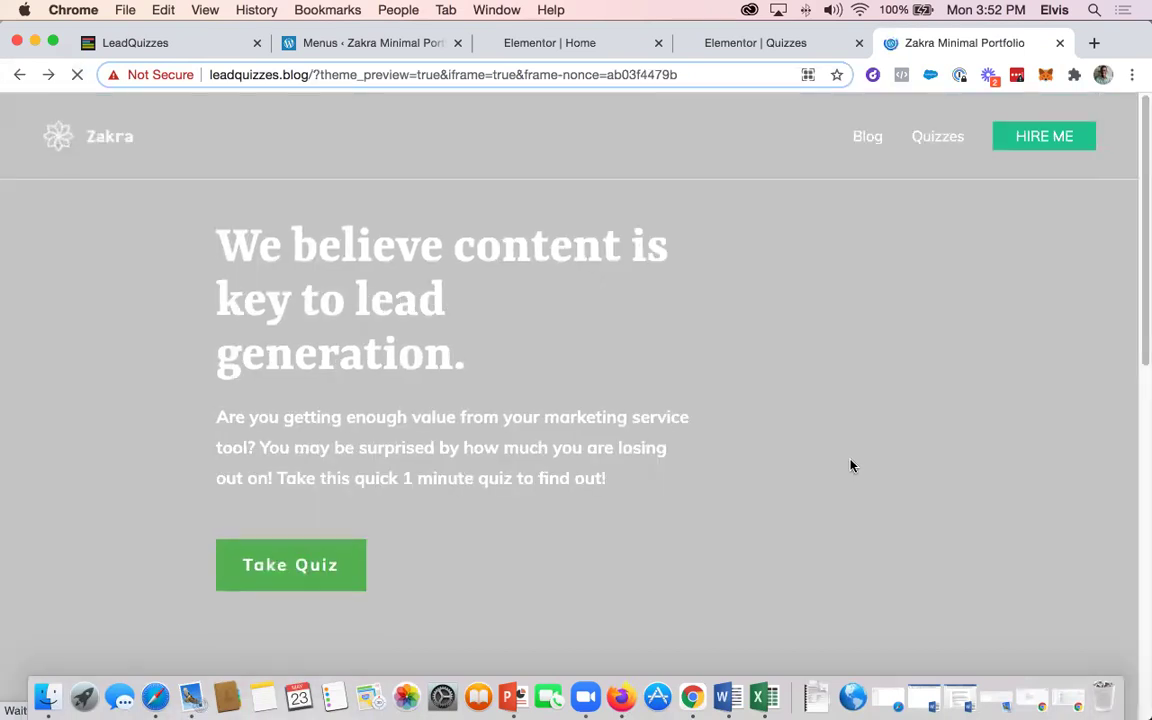
scroll(879, 476, down, 5)
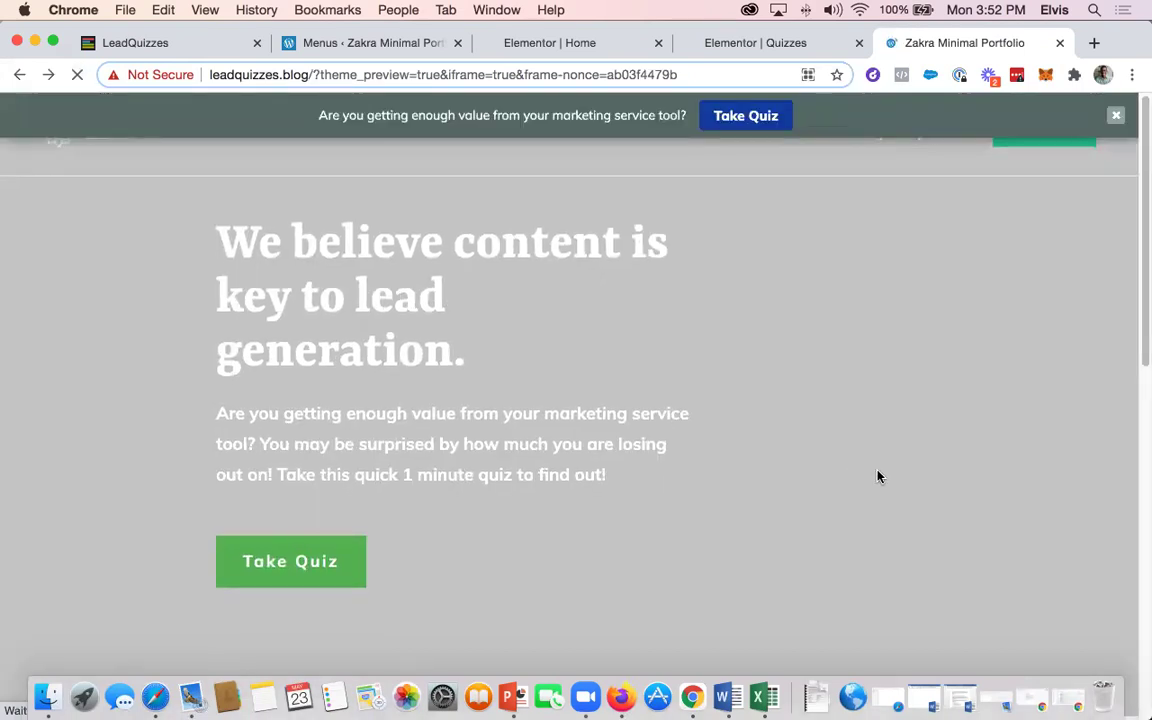
scroll(870, 482, down, 3)
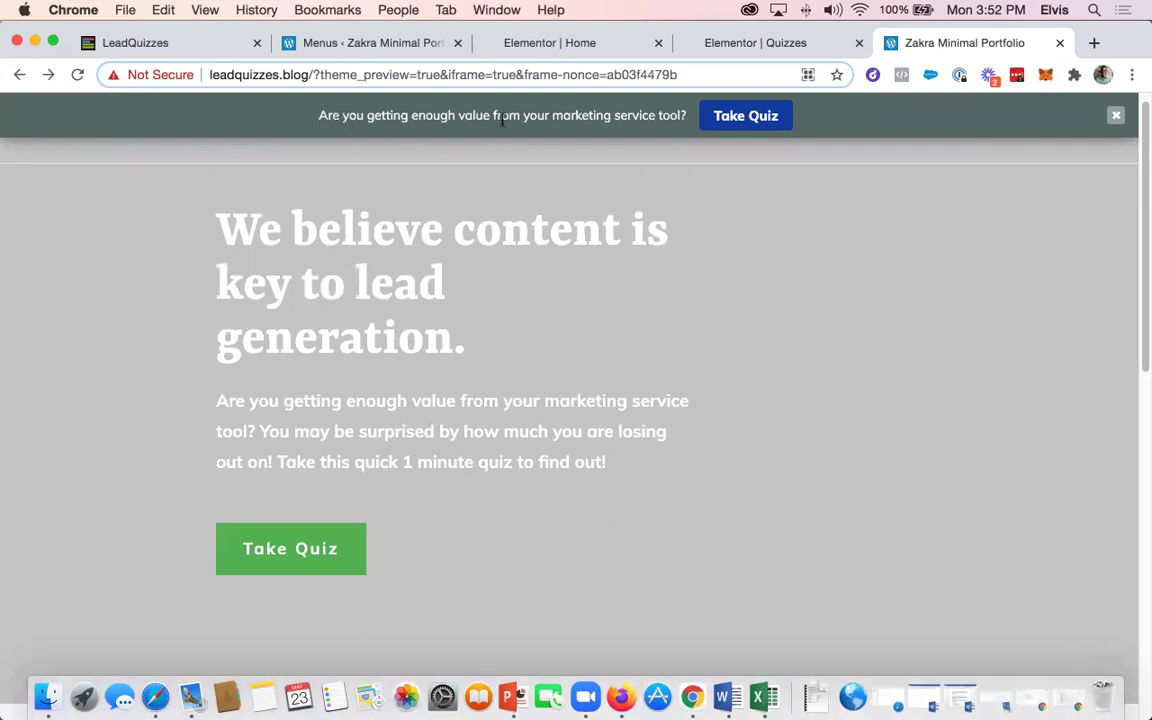
Test the announcement bar's Take Quiz link, dismiss the bar on the Quiz Page and look over the embedded quiz
click(746, 117)
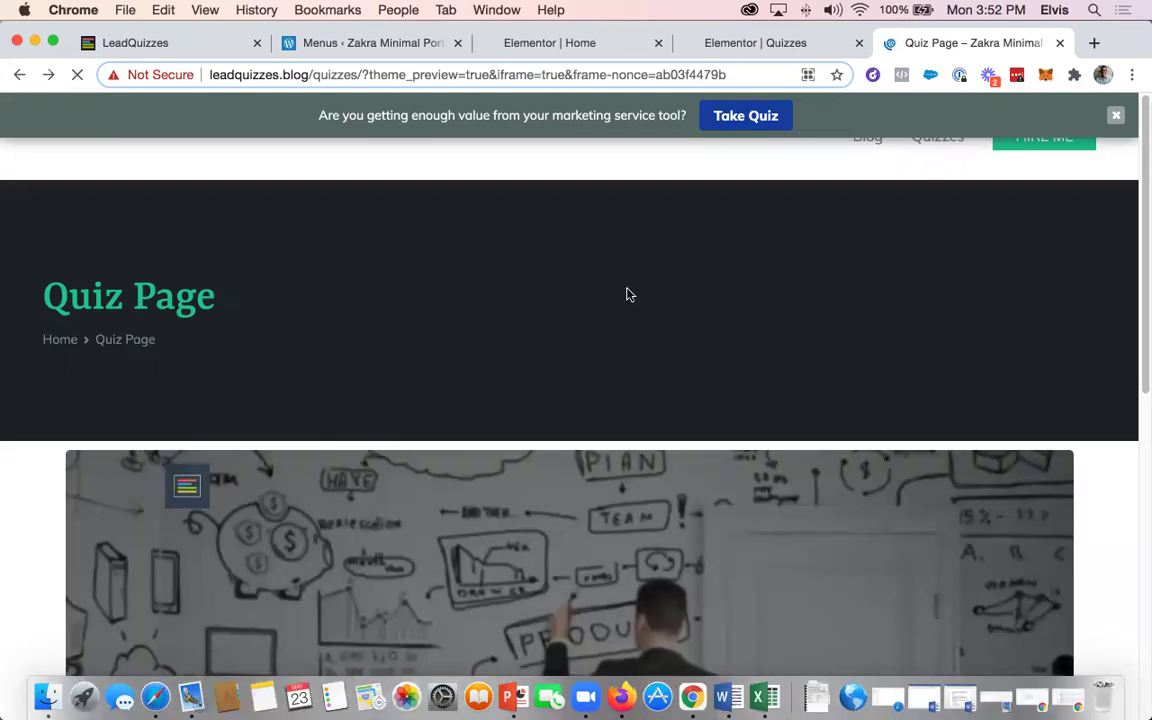
click(1115, 116)
scroll(743, 437, down, 5)
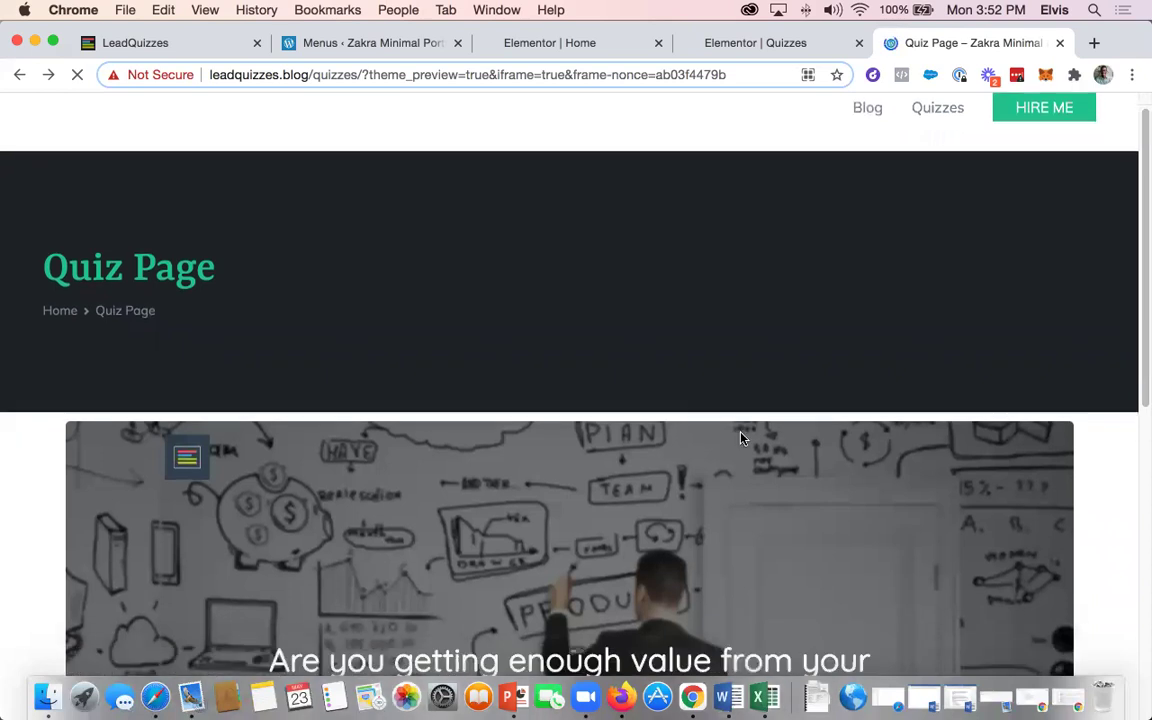
scroll(656, 382, down, 1)
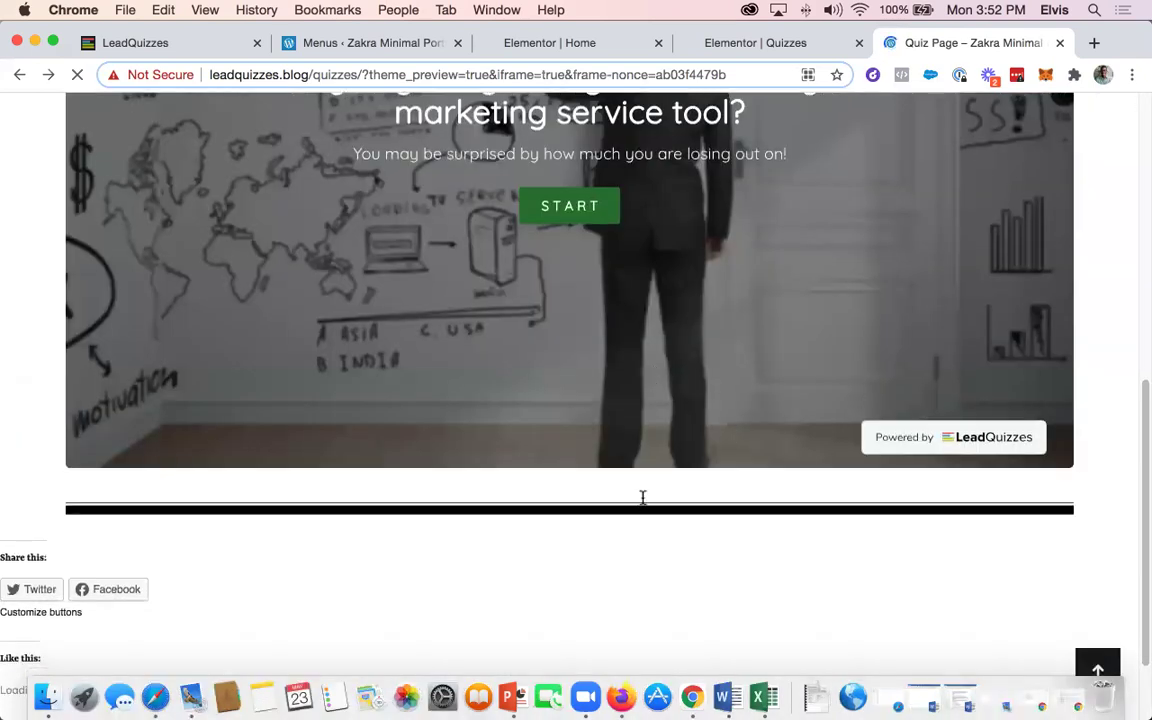
Return to LeadQuizzes, review the announcement bar's behavior settings and set the announcement bar status to Inactive
key(super+1)
click(589, 388)
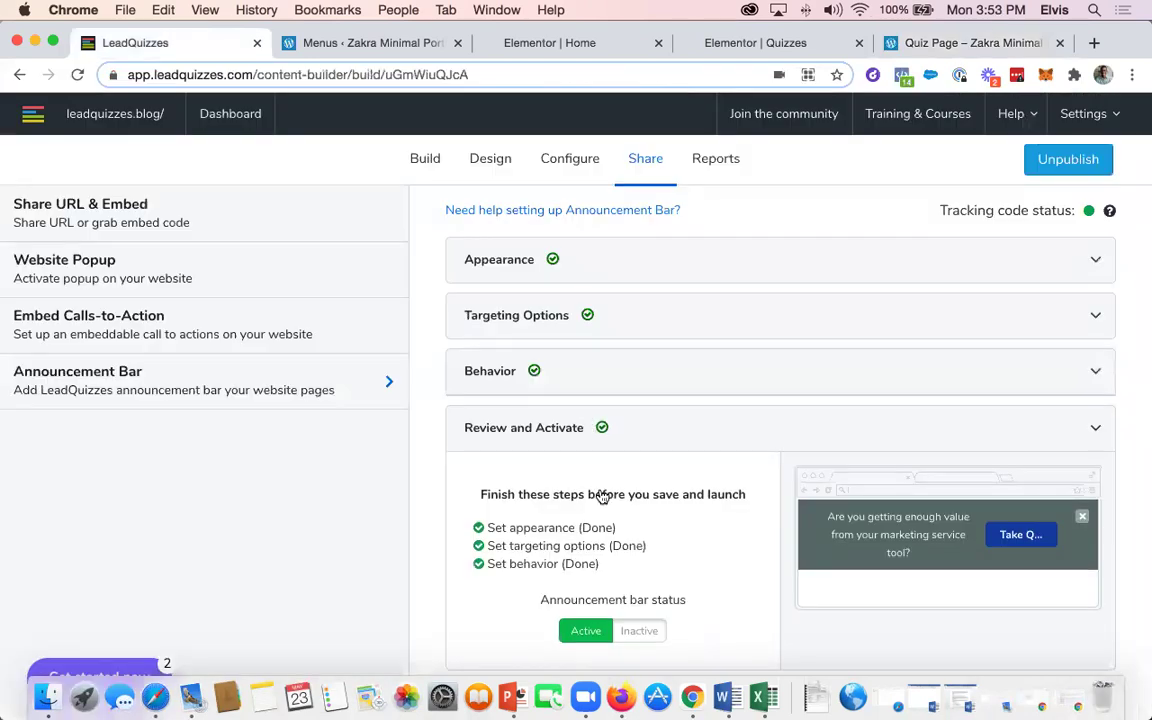
scroll(675, 518, down, 5)
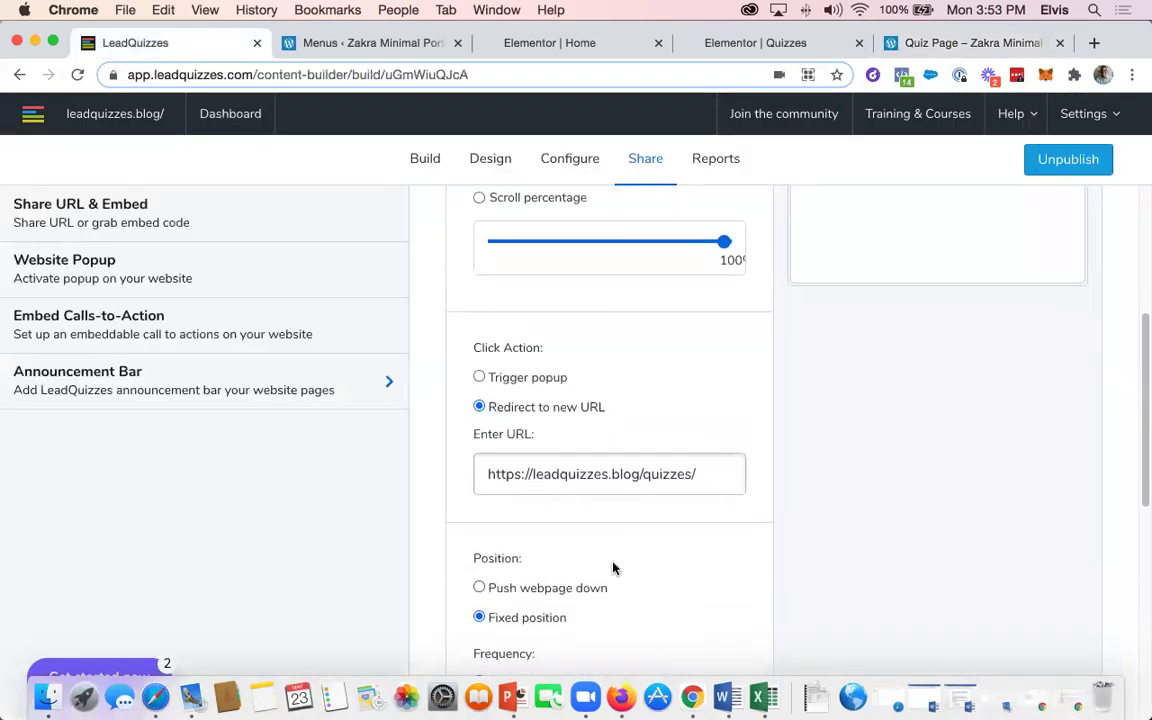
scroll(613, 566, down, 1)
scroll(611, 570, down, 2)
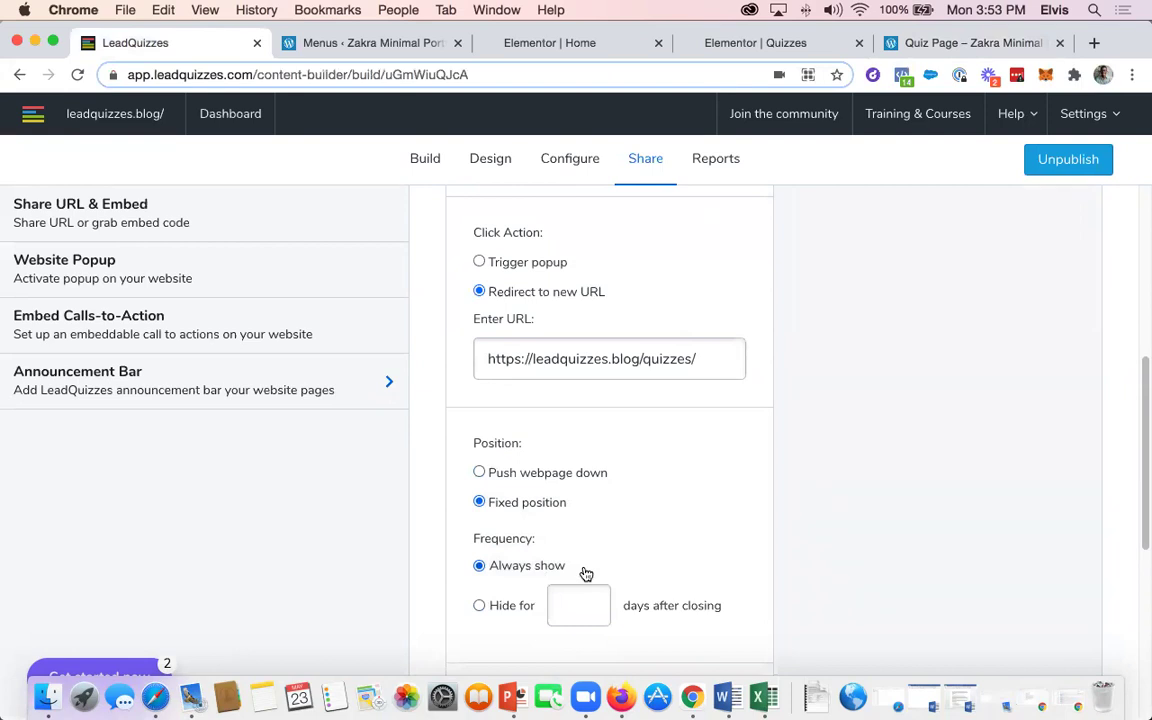
scroll(650, 450, down, 6)
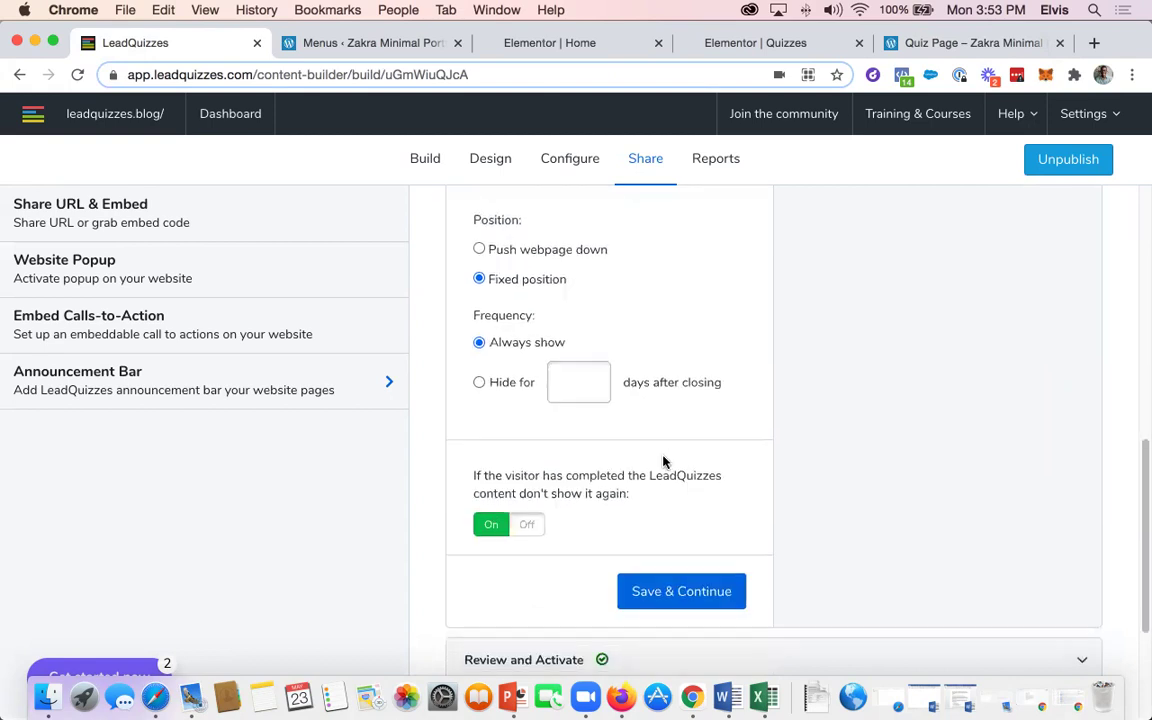
scroll(682, 512, down, 5)
click(636, 642)
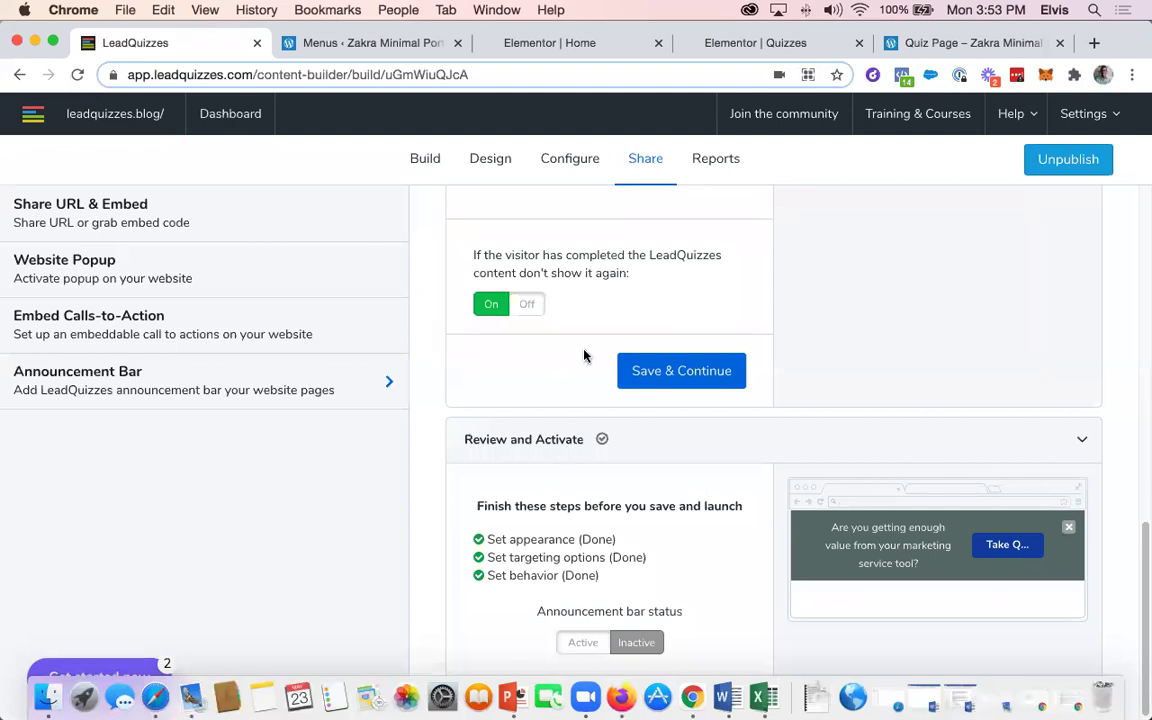
In the Website Popup targeting options, trigger the popup on all pages with embed and tracking code installed, and save
scroll(489, 250, up, 10)
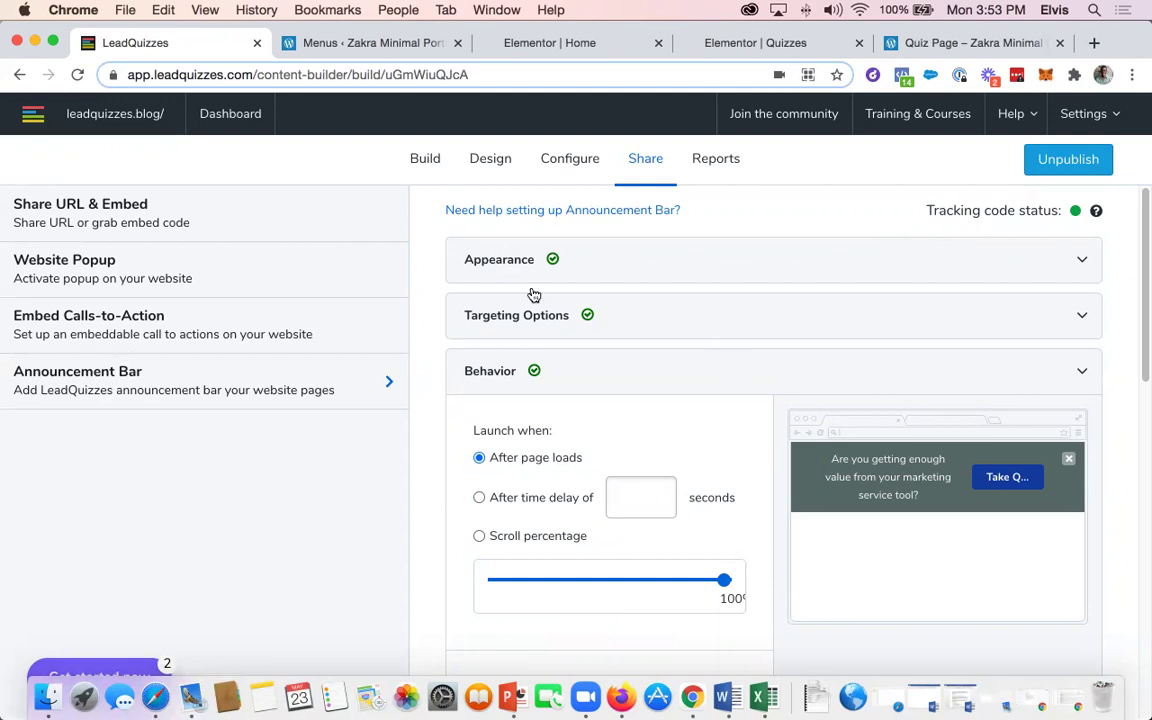
click(130, 260)
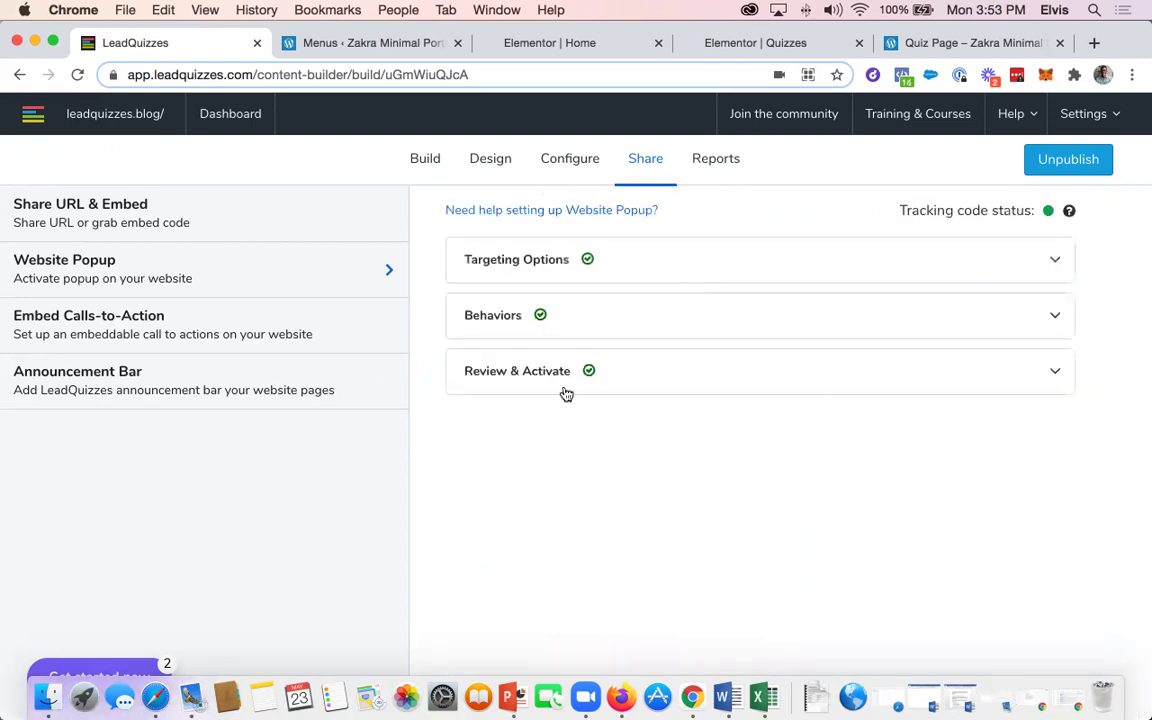
click(556, 247)
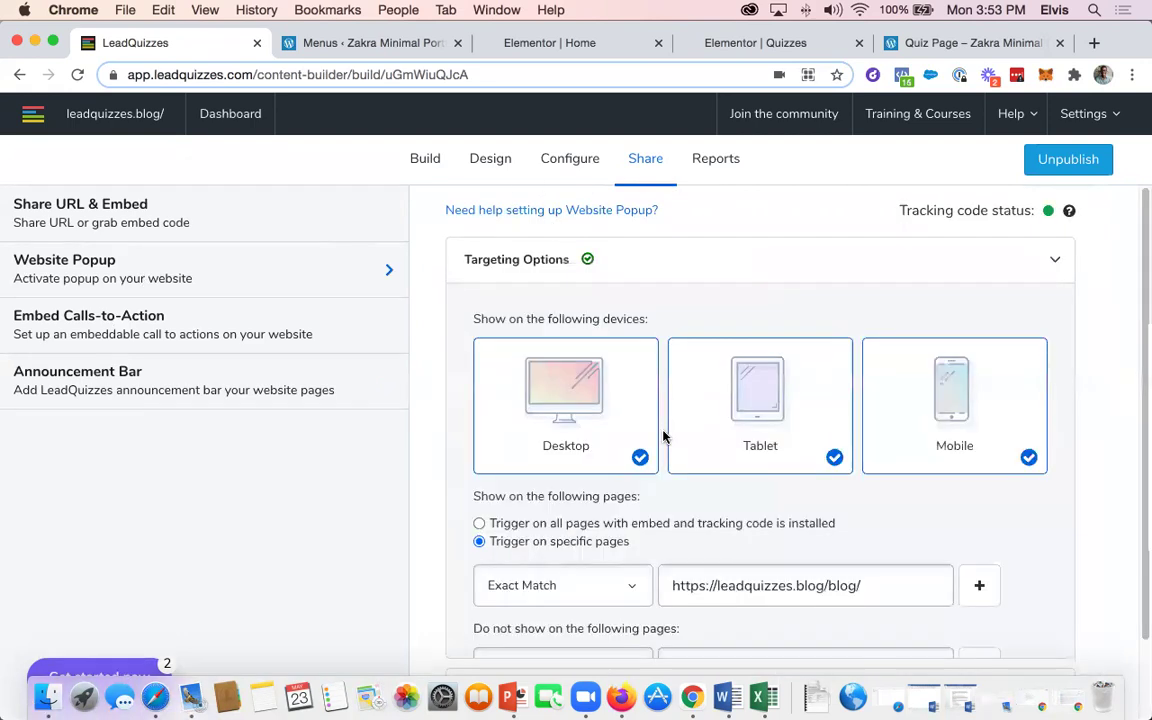
scroll(658, 377, down, 1)
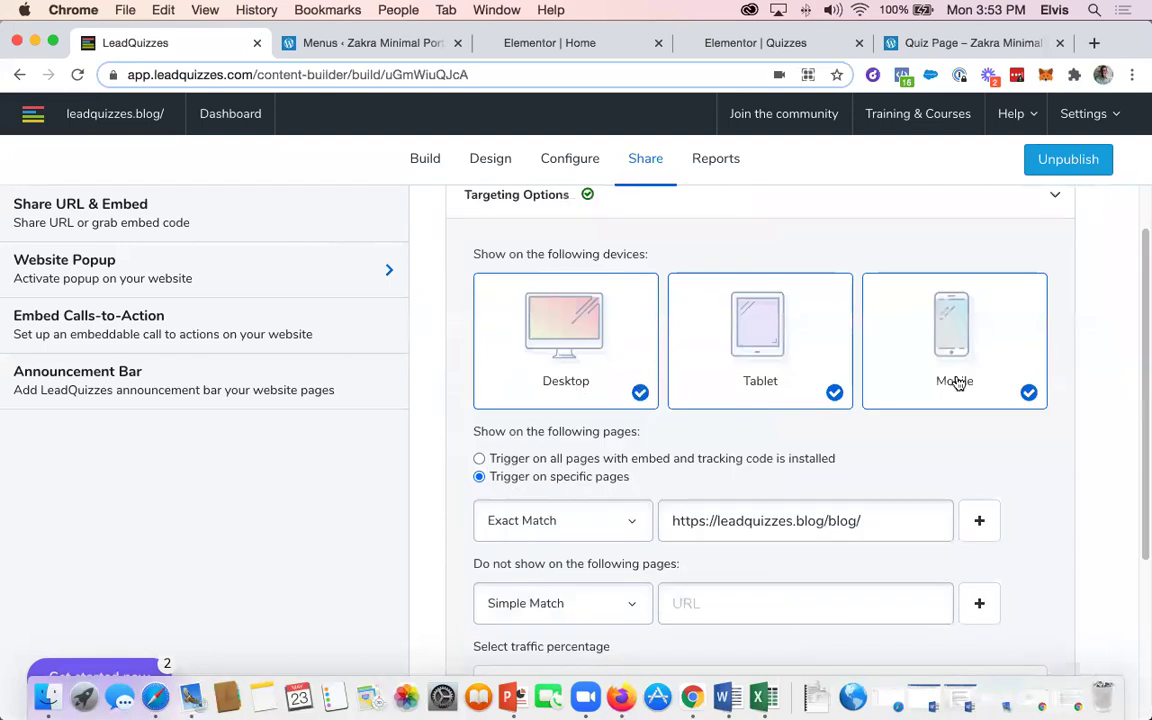
scroll(840, 375, down, 2)
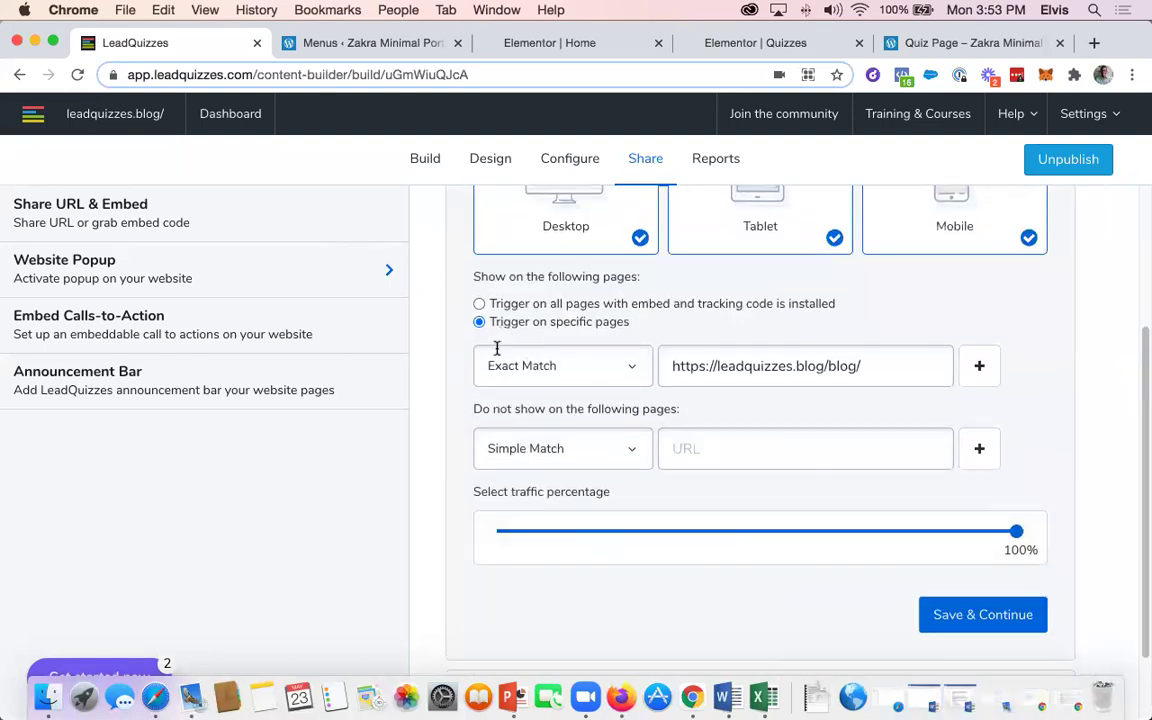
click(478, 329)
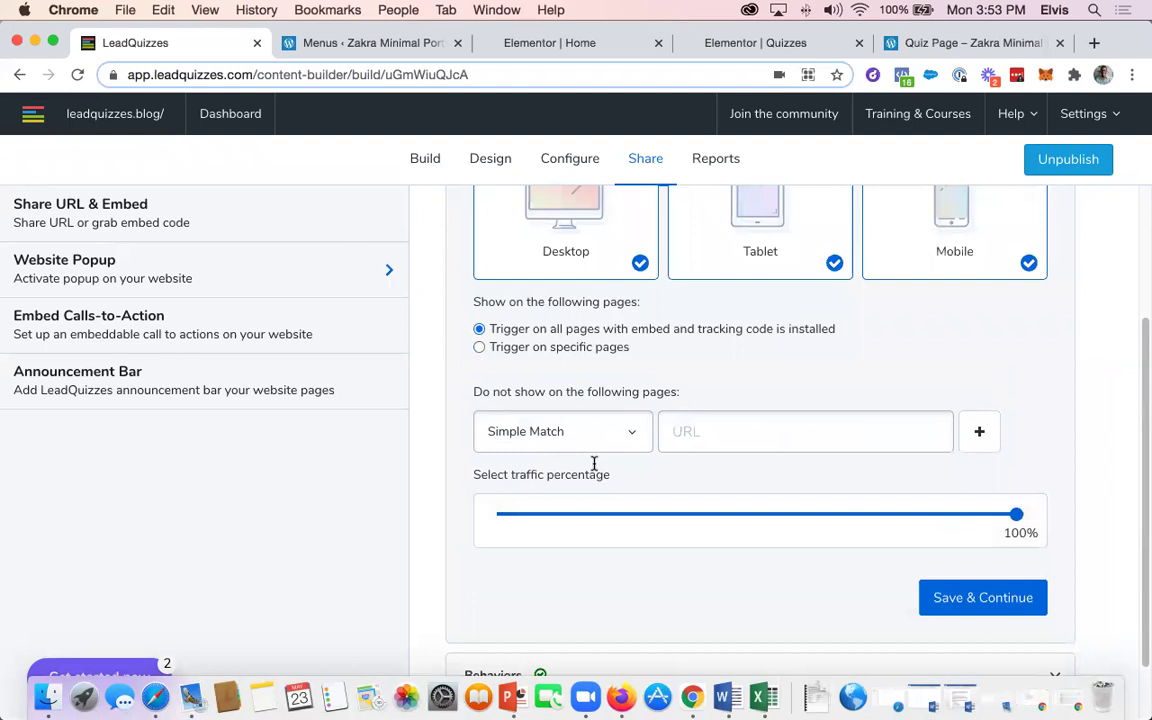
click(479, 347)
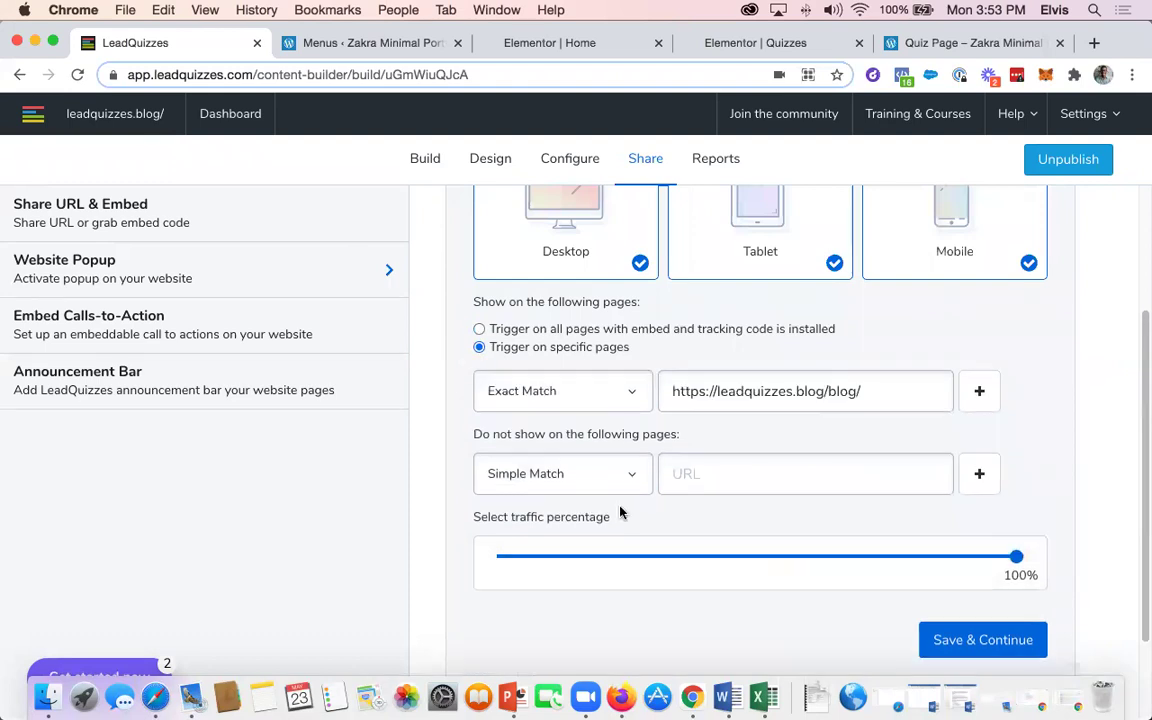
click(479, 329)
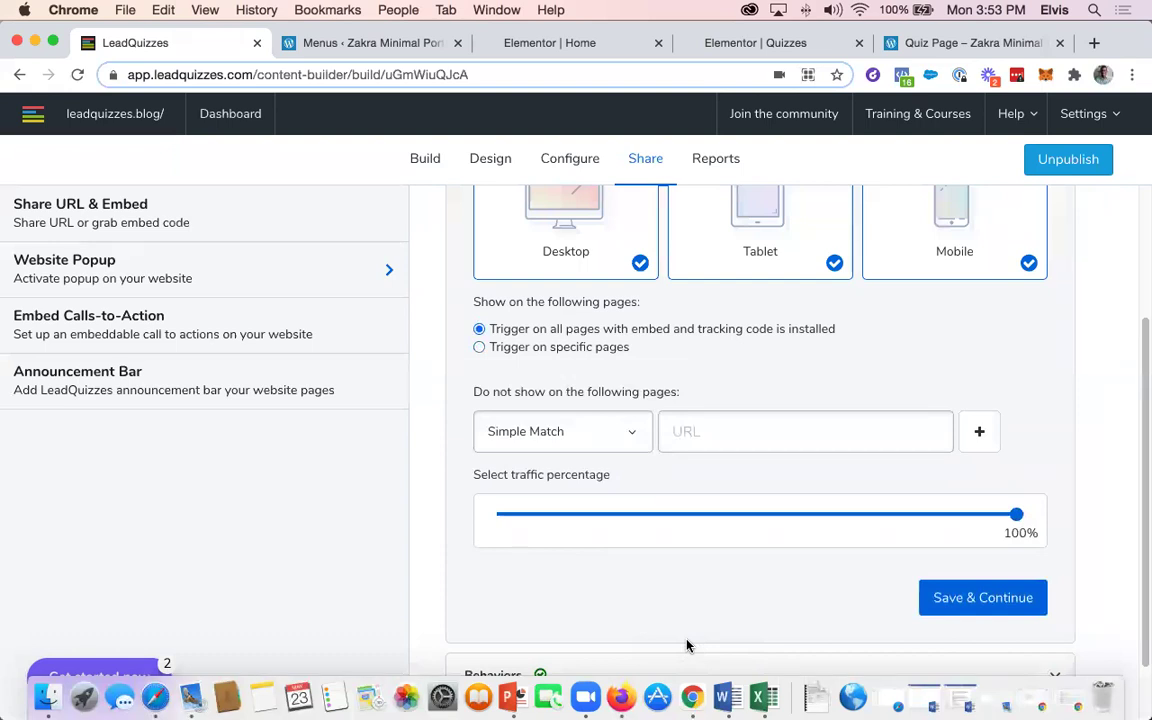
scroll(640, 478, down, 3)
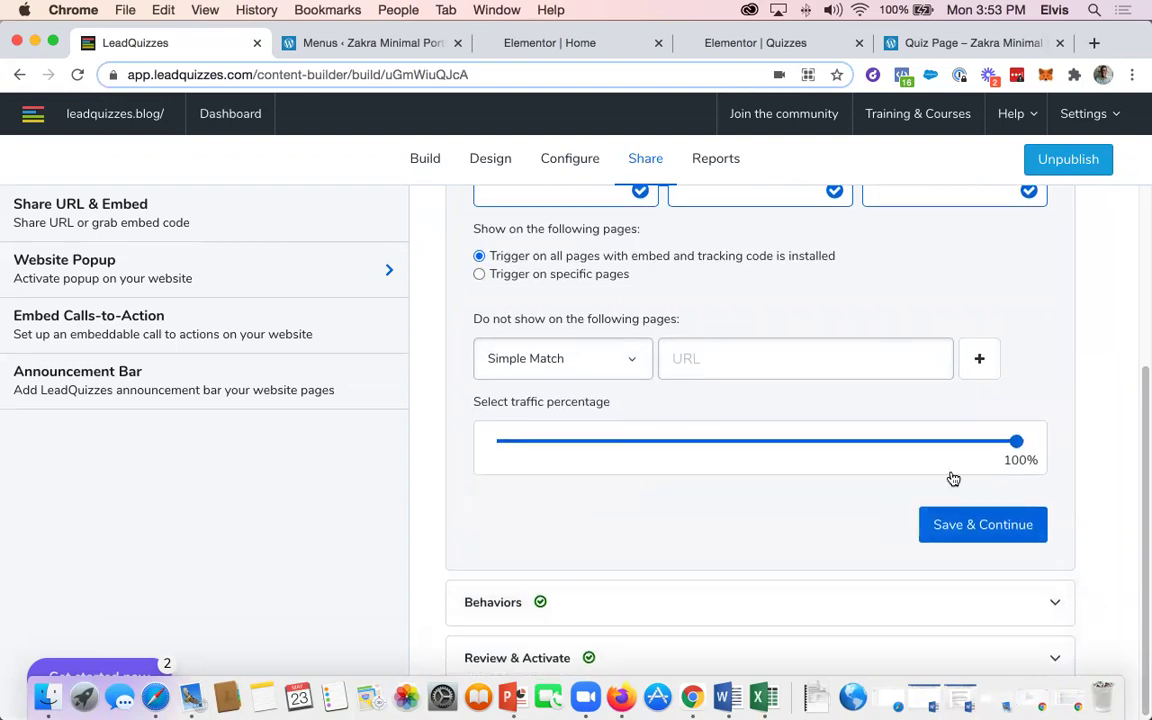
click(962, 524)
Try the popup's launch options: a time delay of 10 seconds, exit intent and scroll percentage
scroll(771, 532, down, 3)
scroll(669, 260, up, 2)
scroll(722, 330, up, 3)
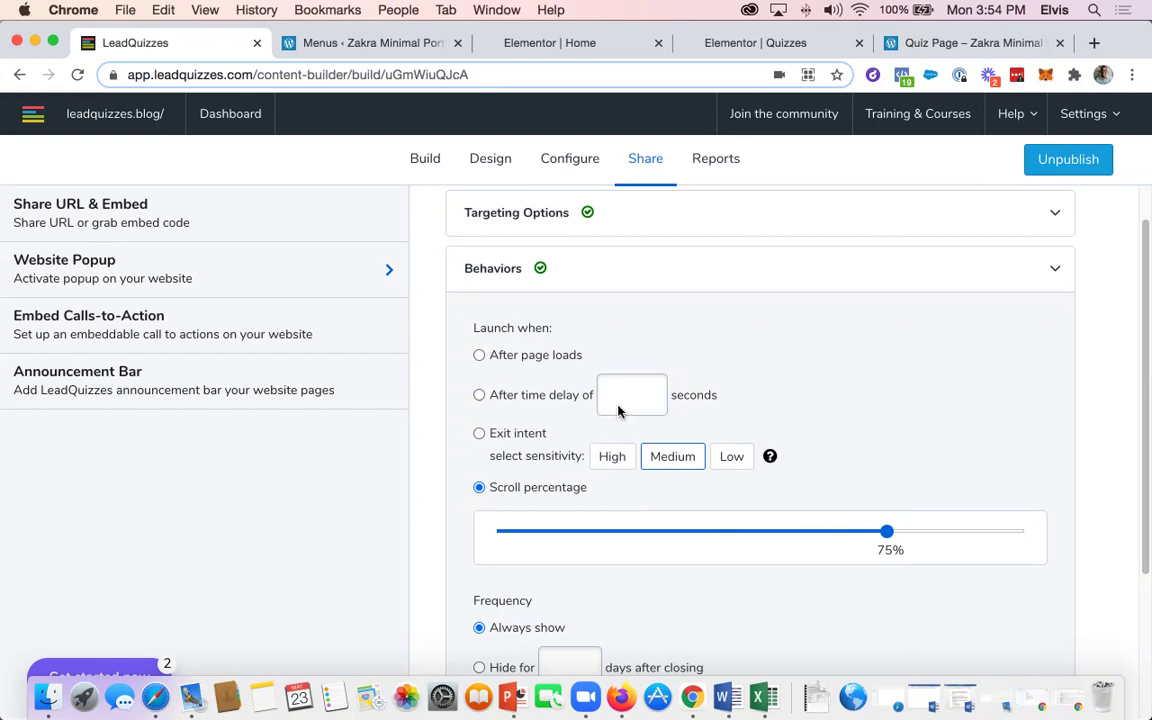
click(479, 395)
click(620, 405)
text(10)
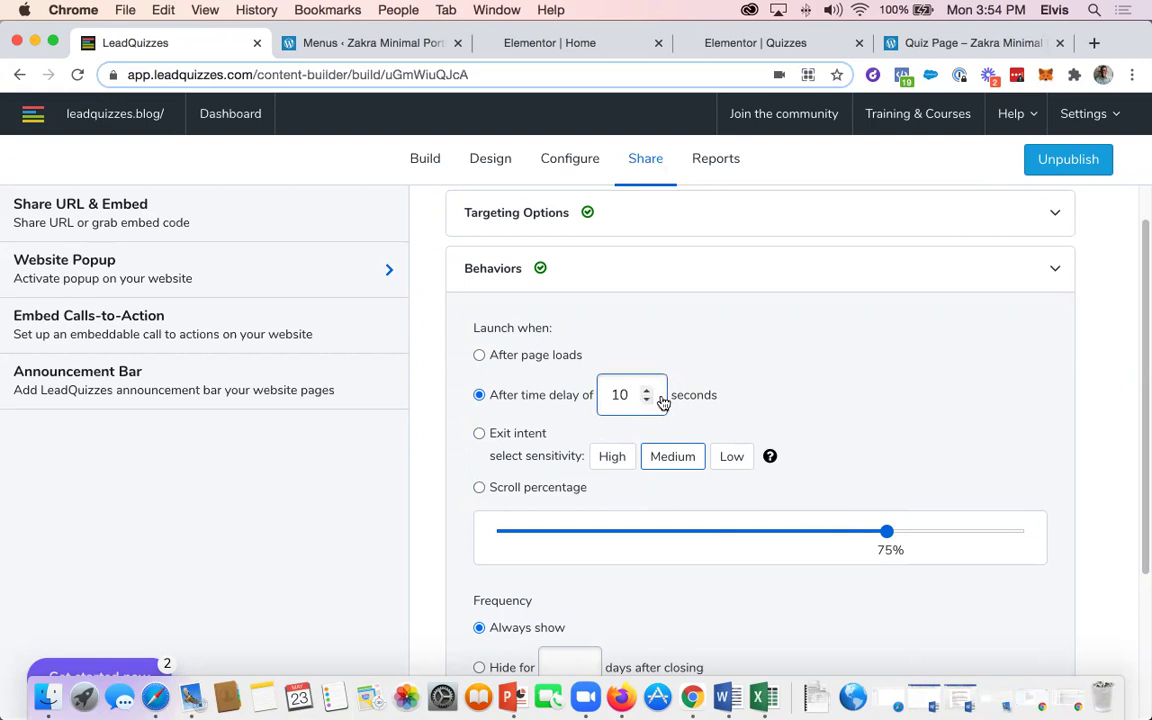
click(479, 434)
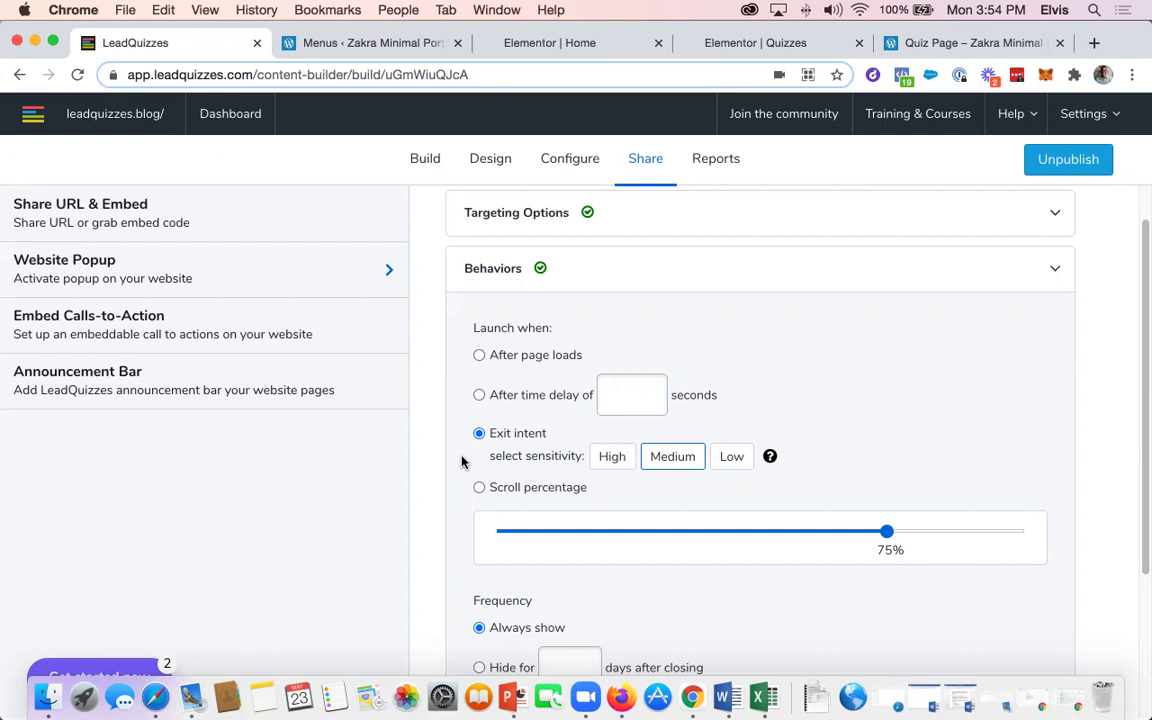
click(479, 488)
Launch the popup after the page loads, keep it hidden from visitors who completed the content, and save the behaviors
click(479, 356)
scroll(843, 378, down, 3)
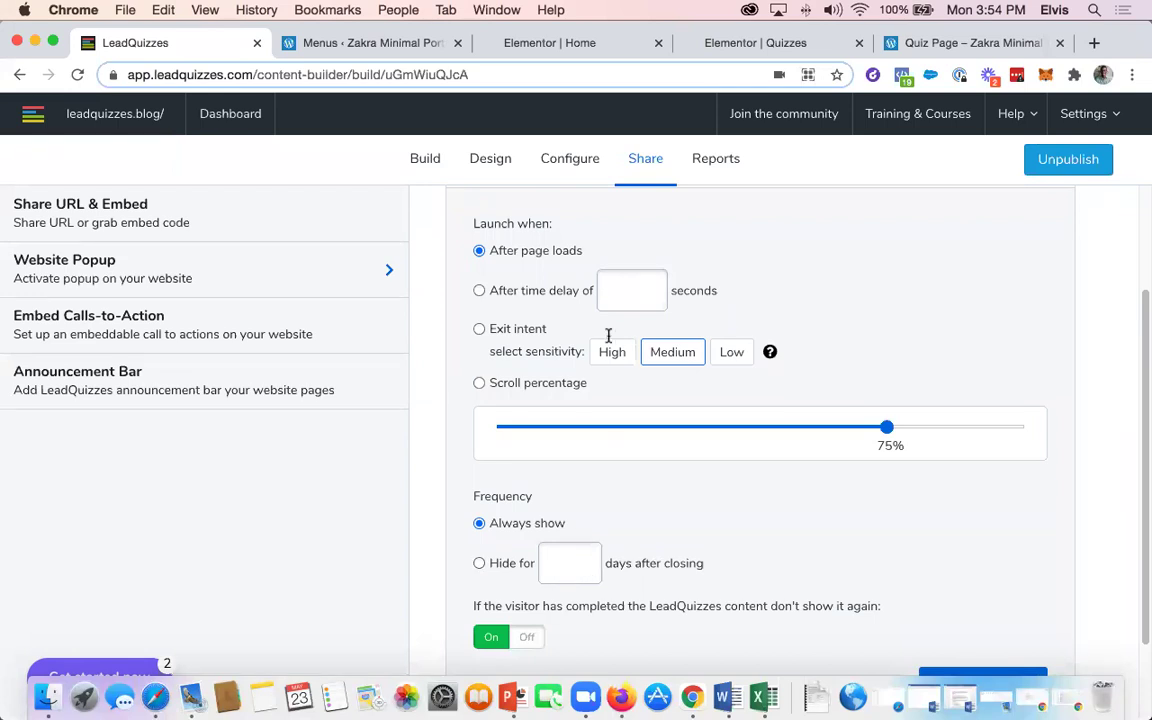
scroll(672, 485, down, 1)
scroll(672, 485, down, 3)
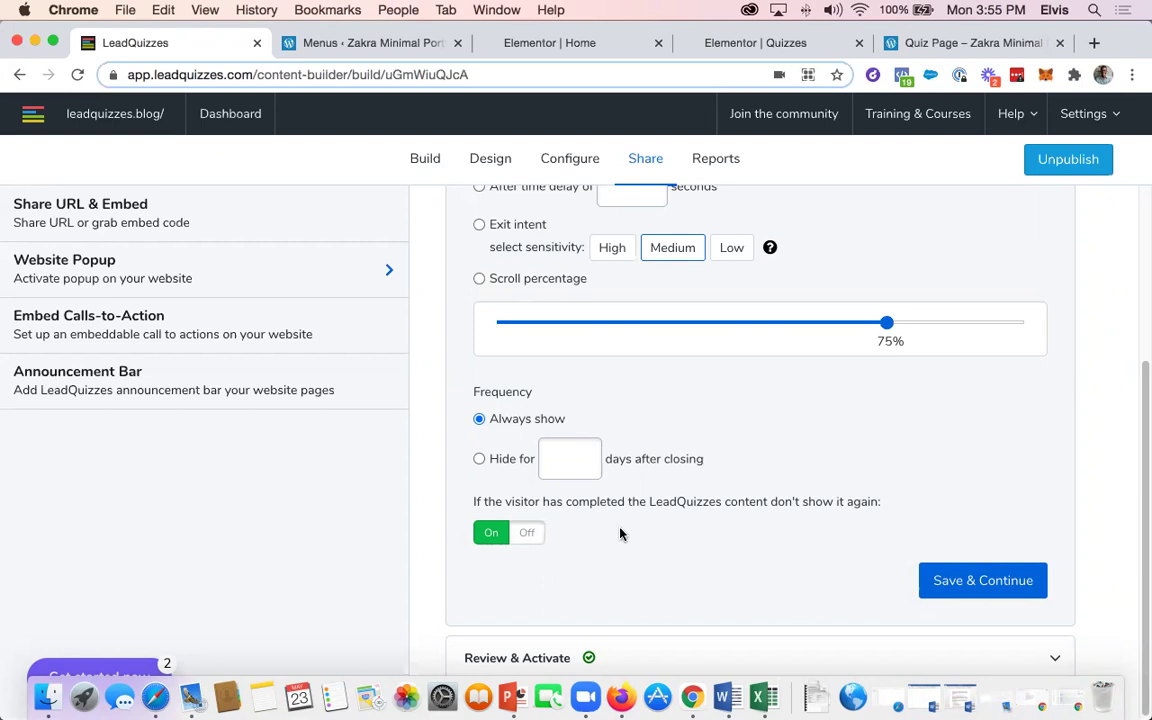
click(530, 540)
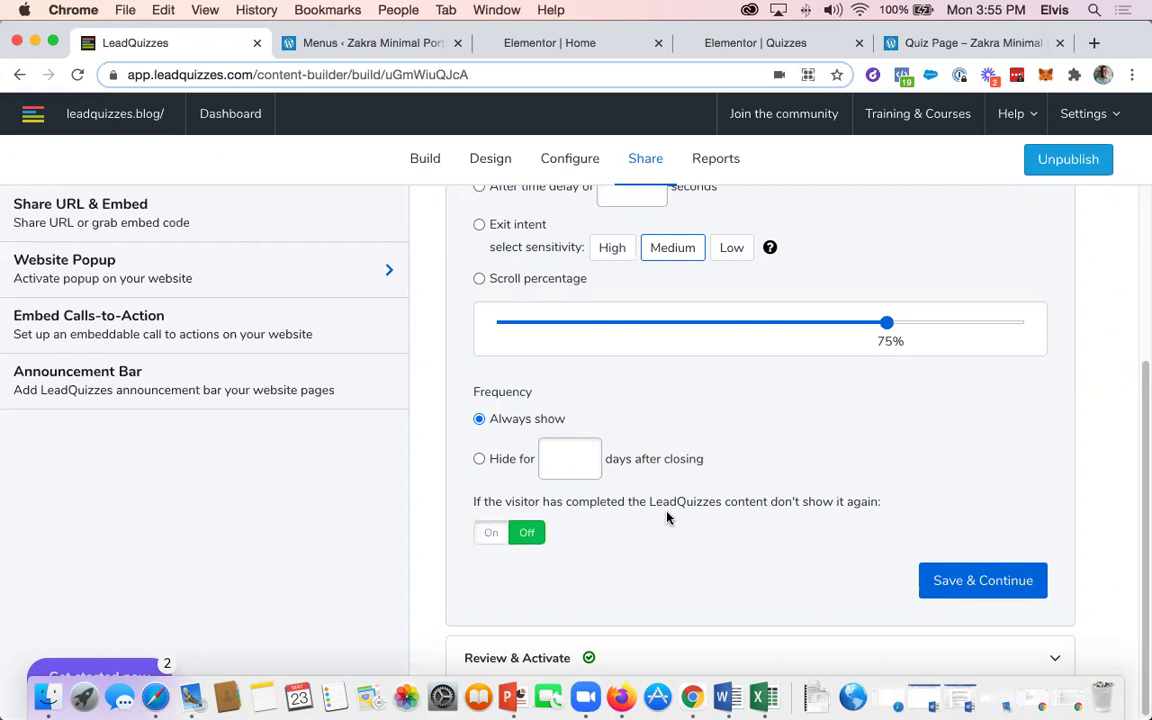
click(489, 535)
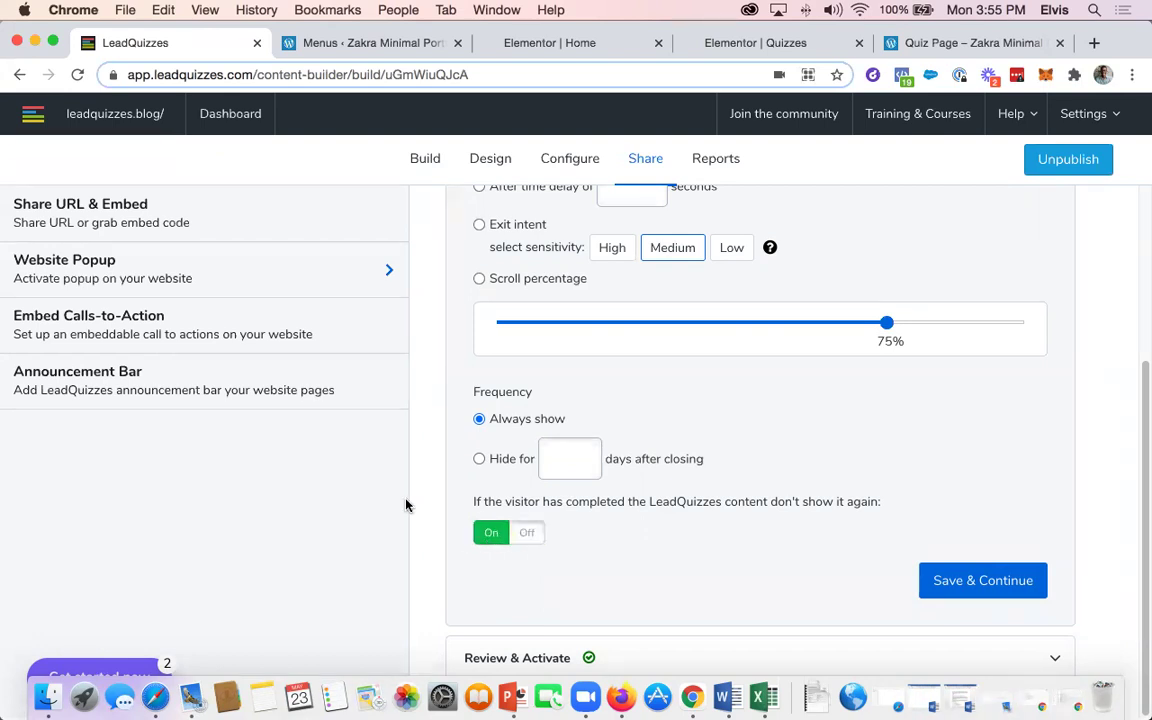
click(984, 581)
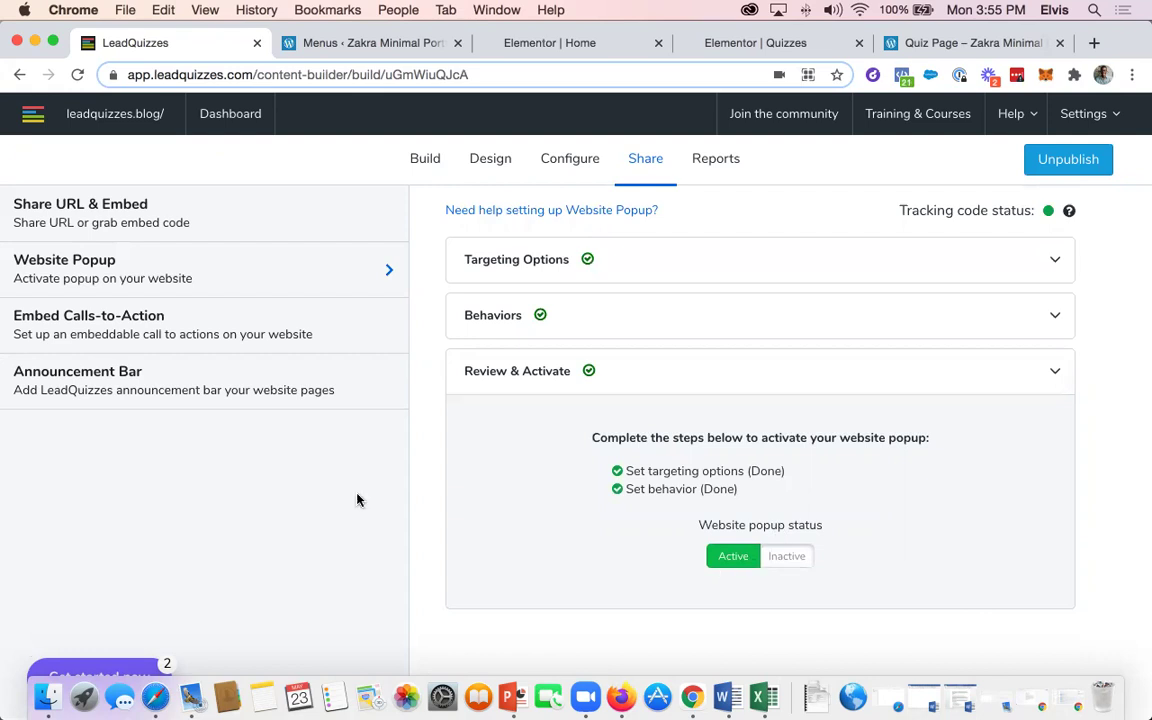
Set the website popup status to Inactive and switch to the live portfolio site
click(733, 561)
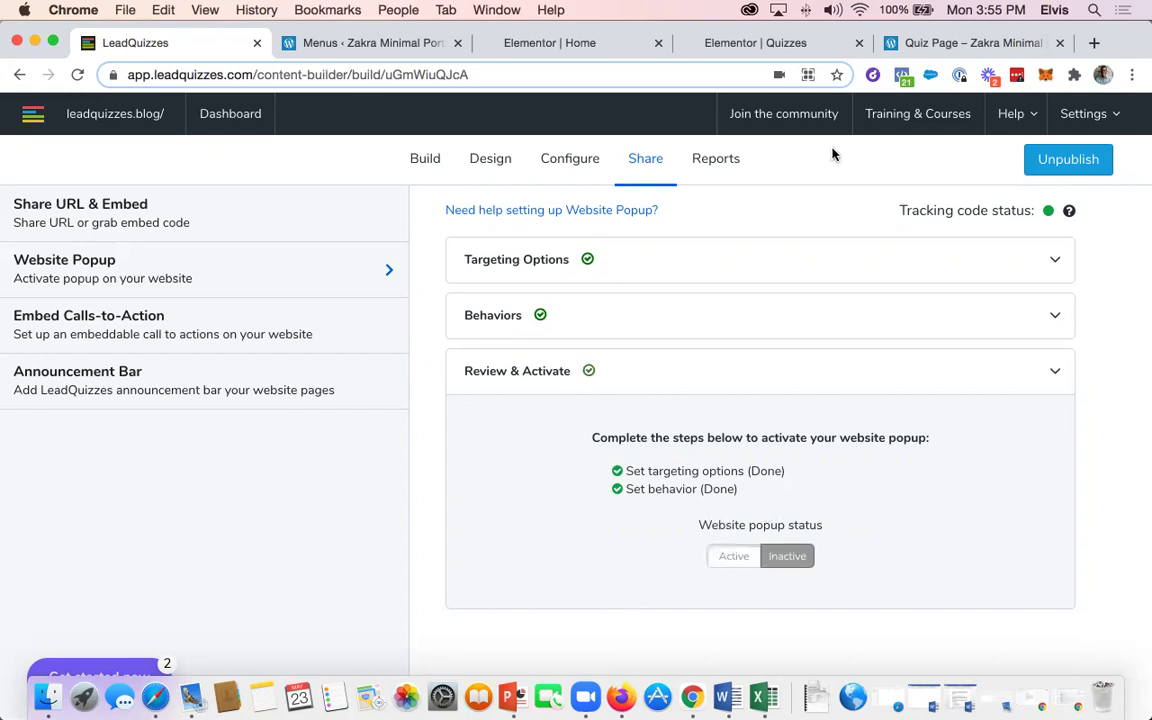
click(963, 47)
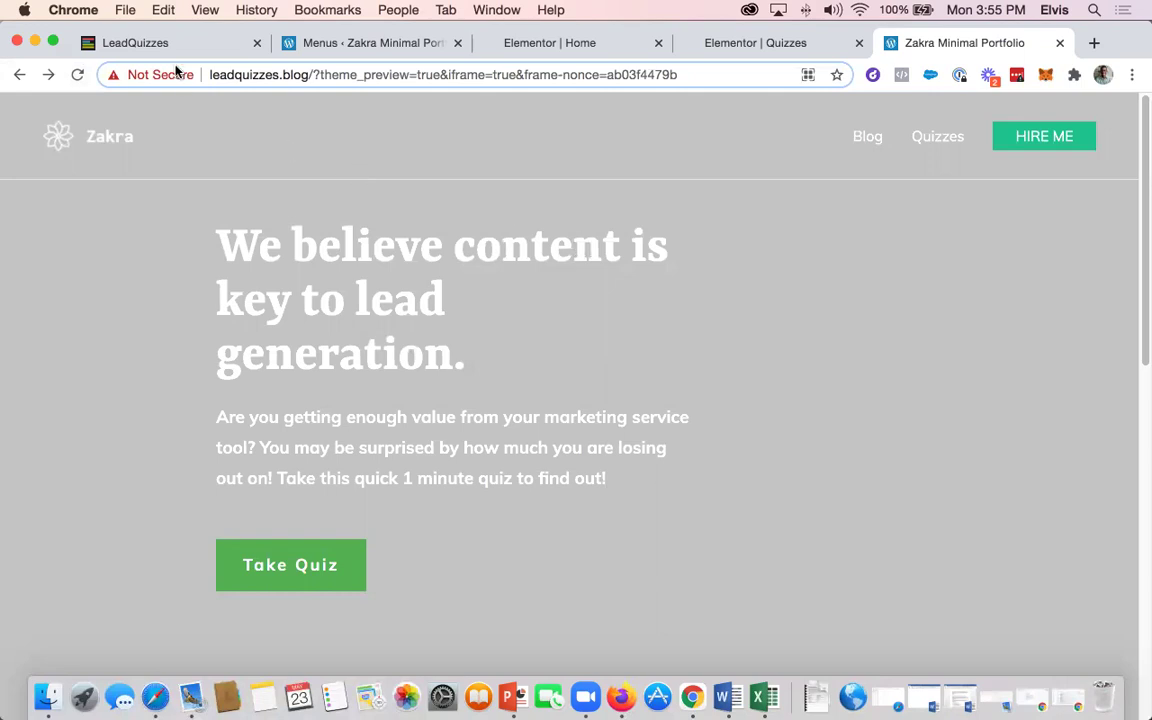
Reload the live portfolio page and look through it with the website popup inactive
click(78, 76)
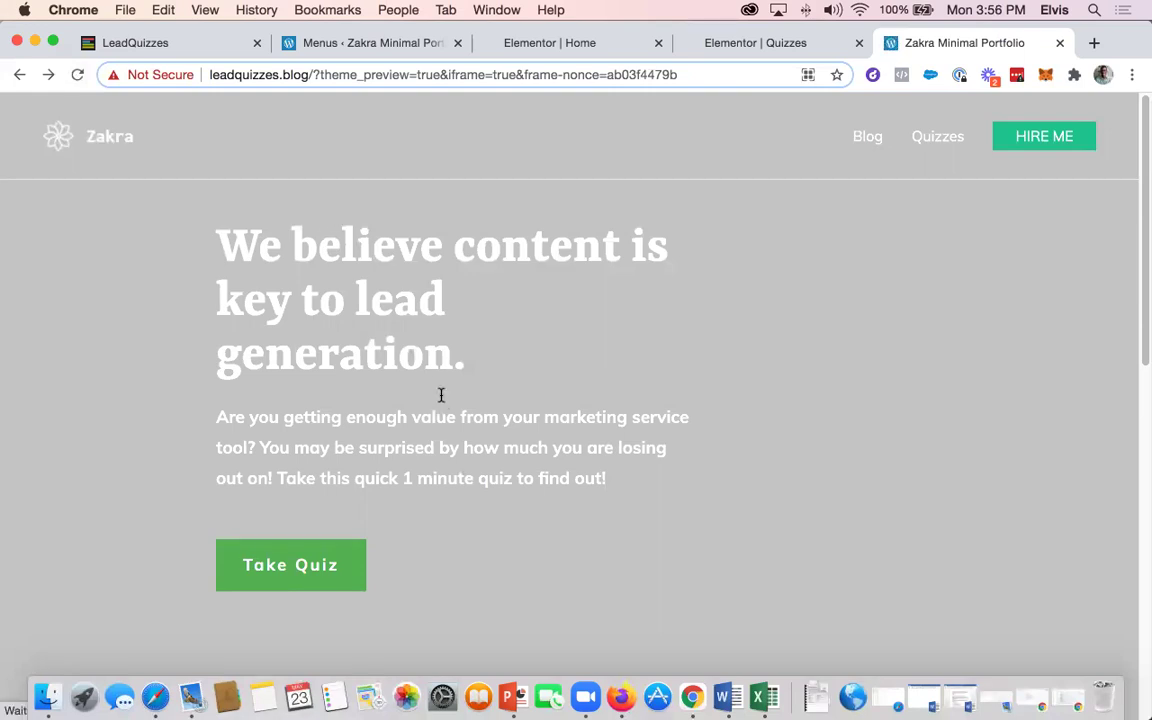
scroll(483, 391, down, 15)
scroll(537, 278, up, 15)
Set the quiz's website popup status to Active in LeadQuizzes and reload the live portfolio site
key(super+1)
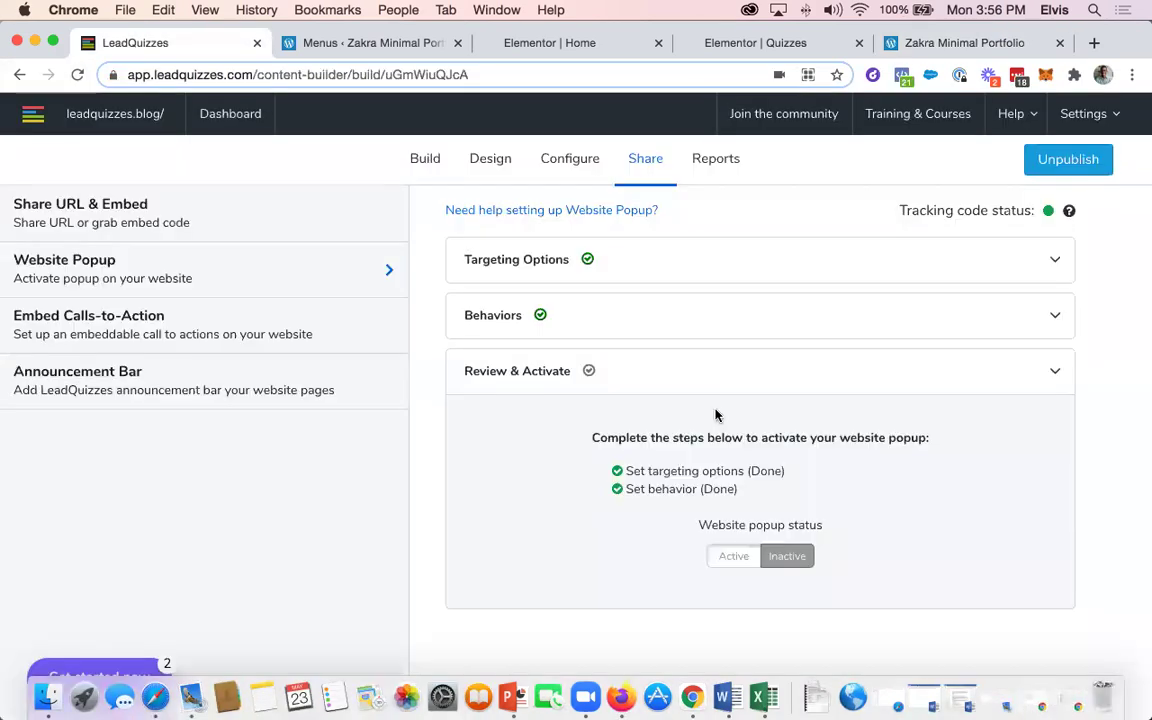
click(735, 558)
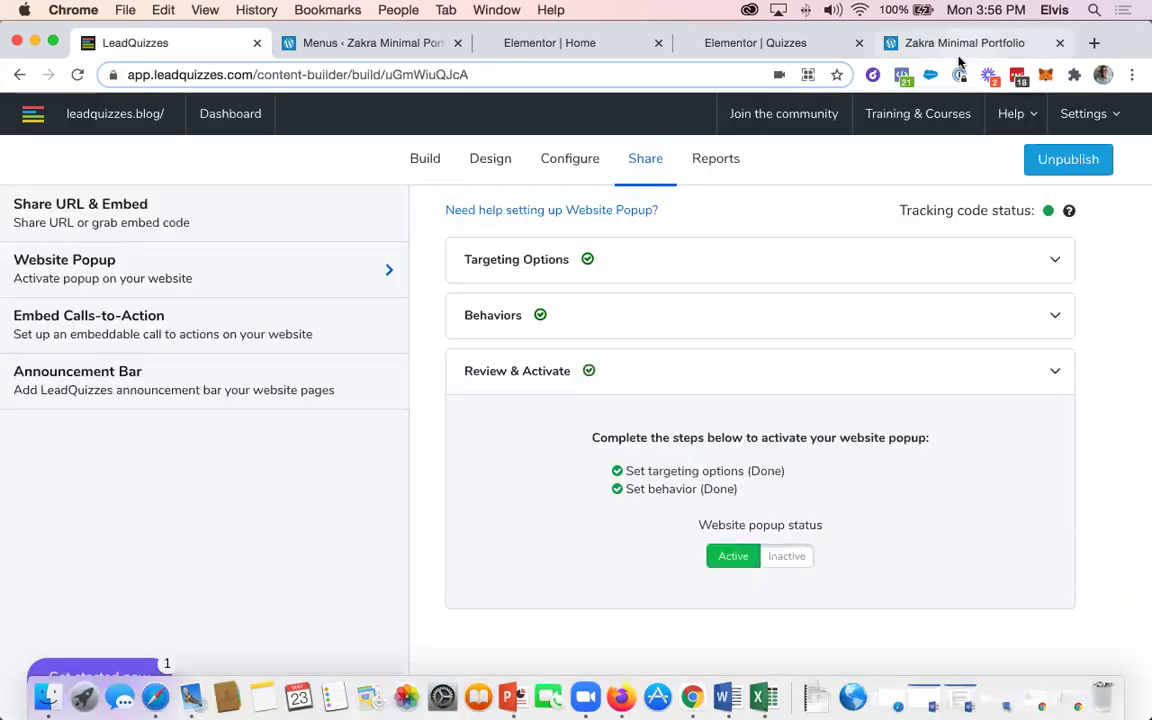
key(super+5)
click(77, 74)
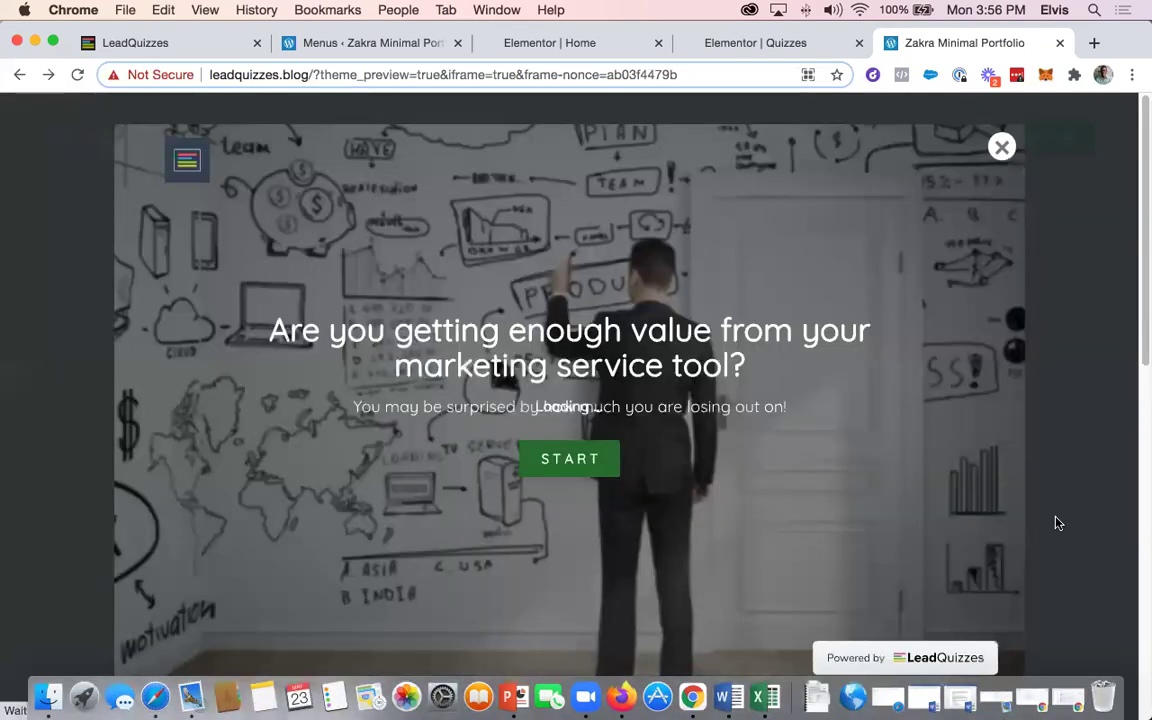
Test the website popup on the live site by starting the quiz in it, and close the popup
click(570, 462)
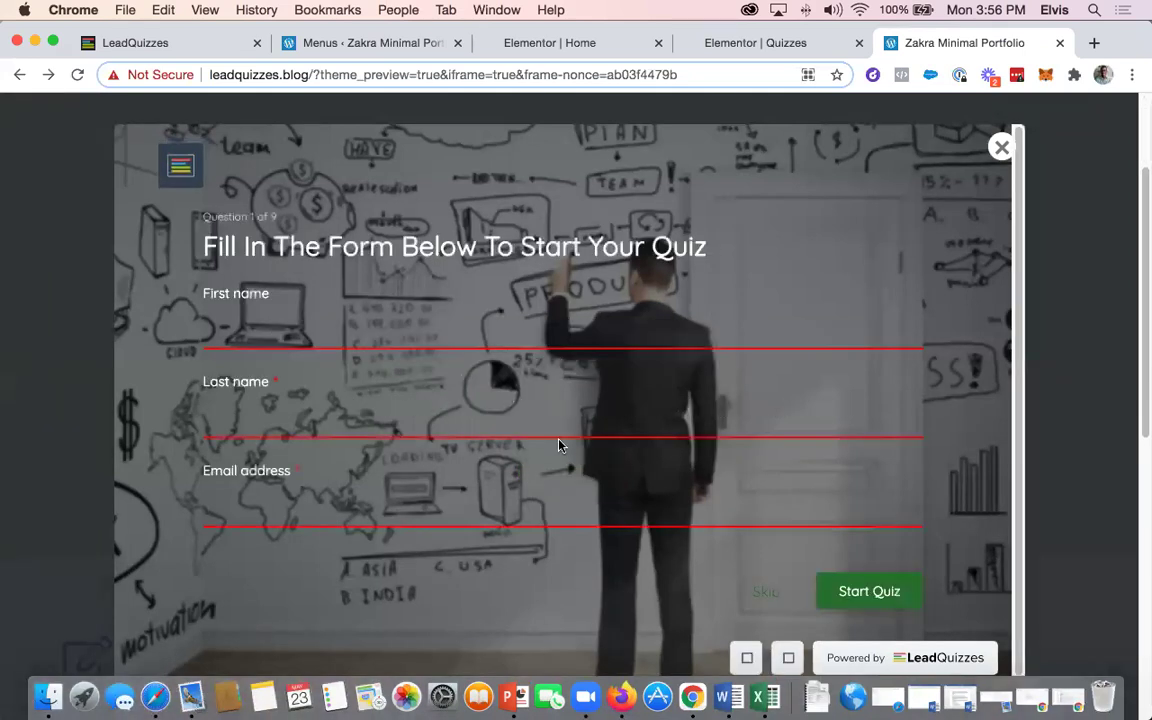
click(1001, 148)
scroll(158, 153, up, 3)
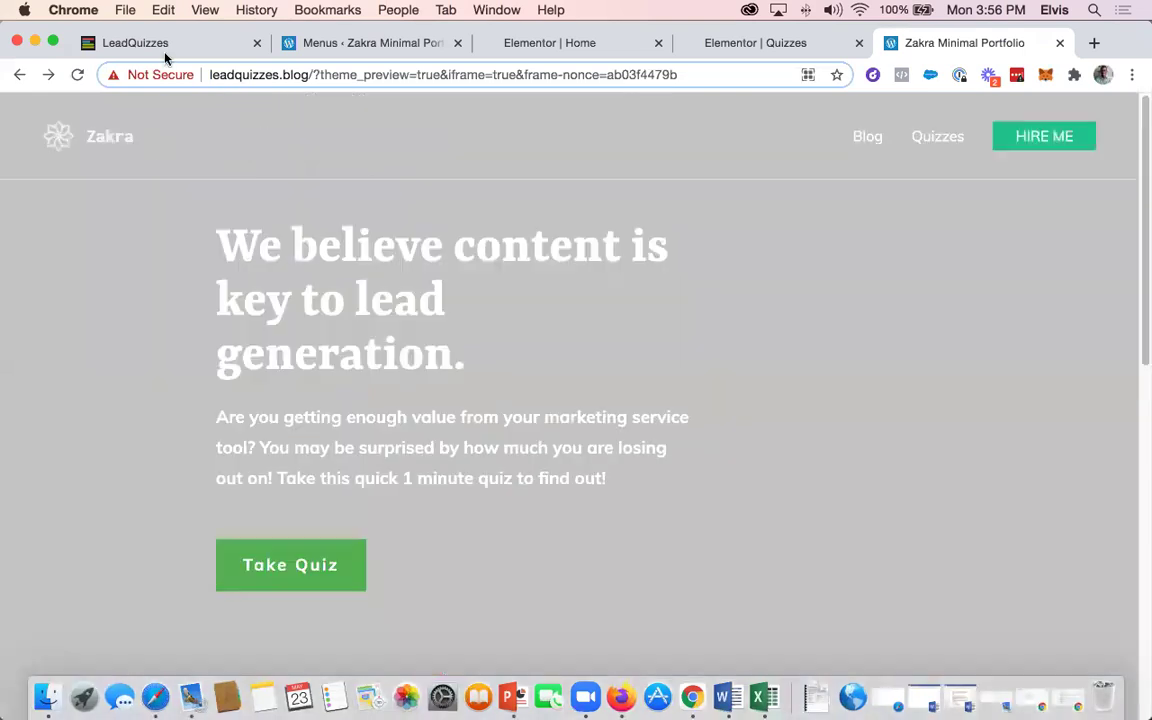
Open the quiz's Embed Calls-to-Action settings in LeadQuizzes and check the Home page in Elementor for a place to embed it
key(super+1)
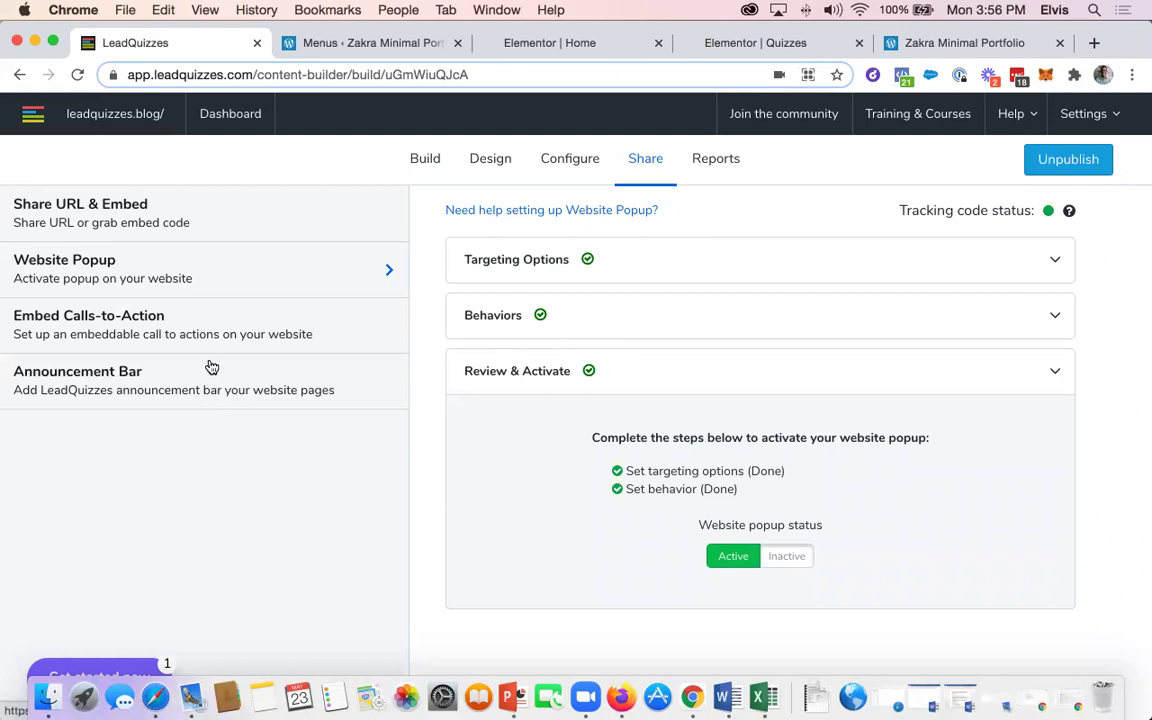
click(105, 310)
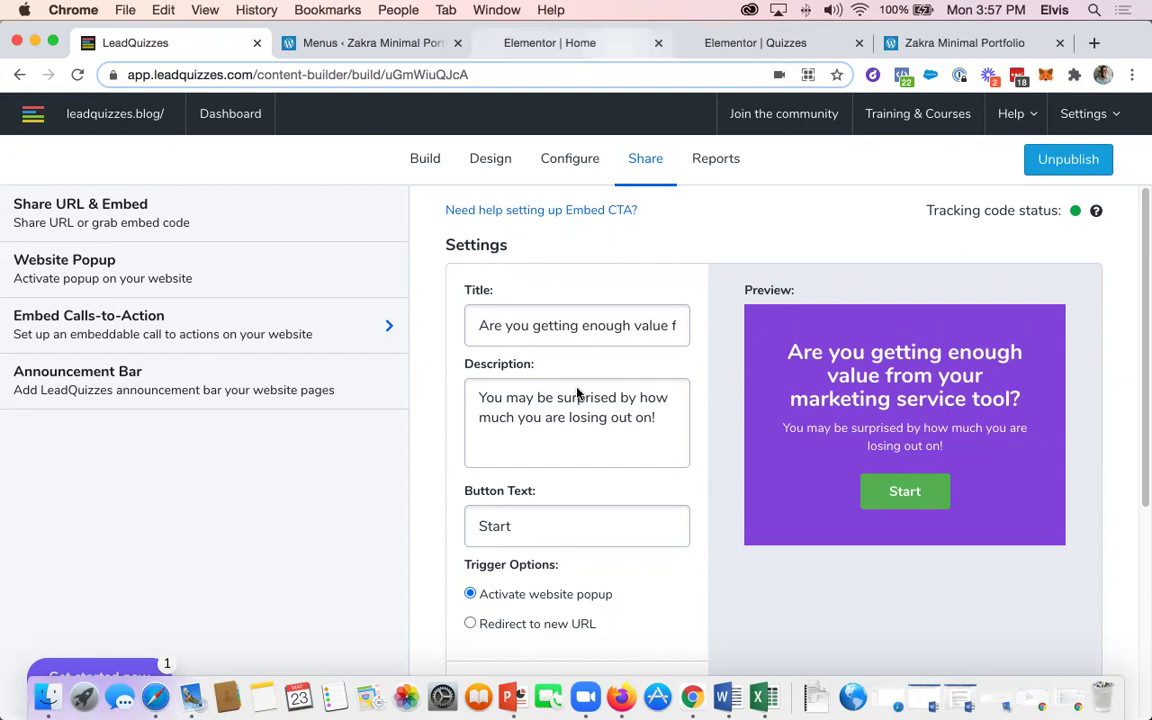
key(super+3)
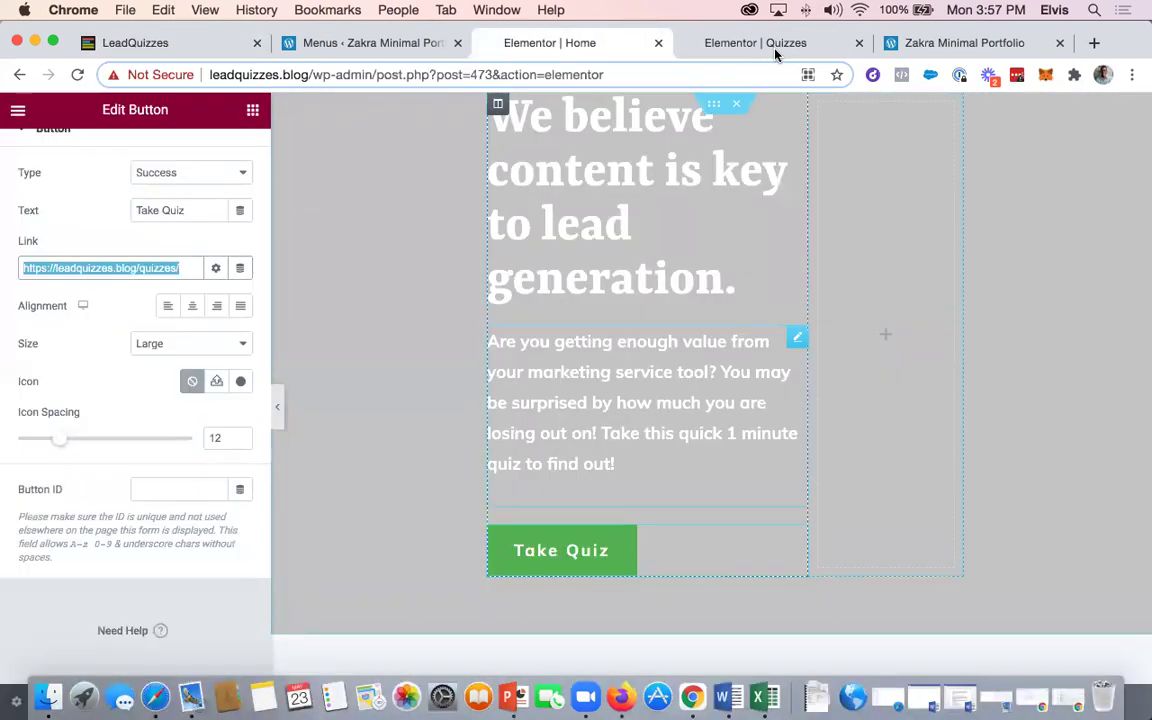
click(775, 50)
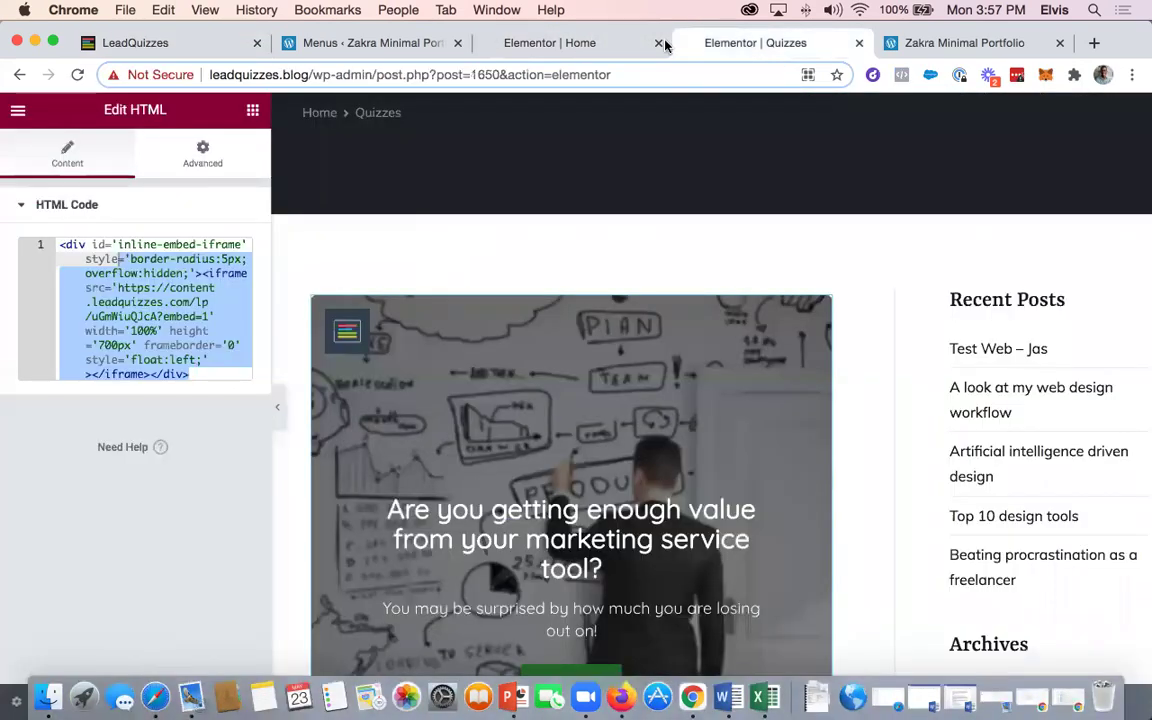
key(super+3)
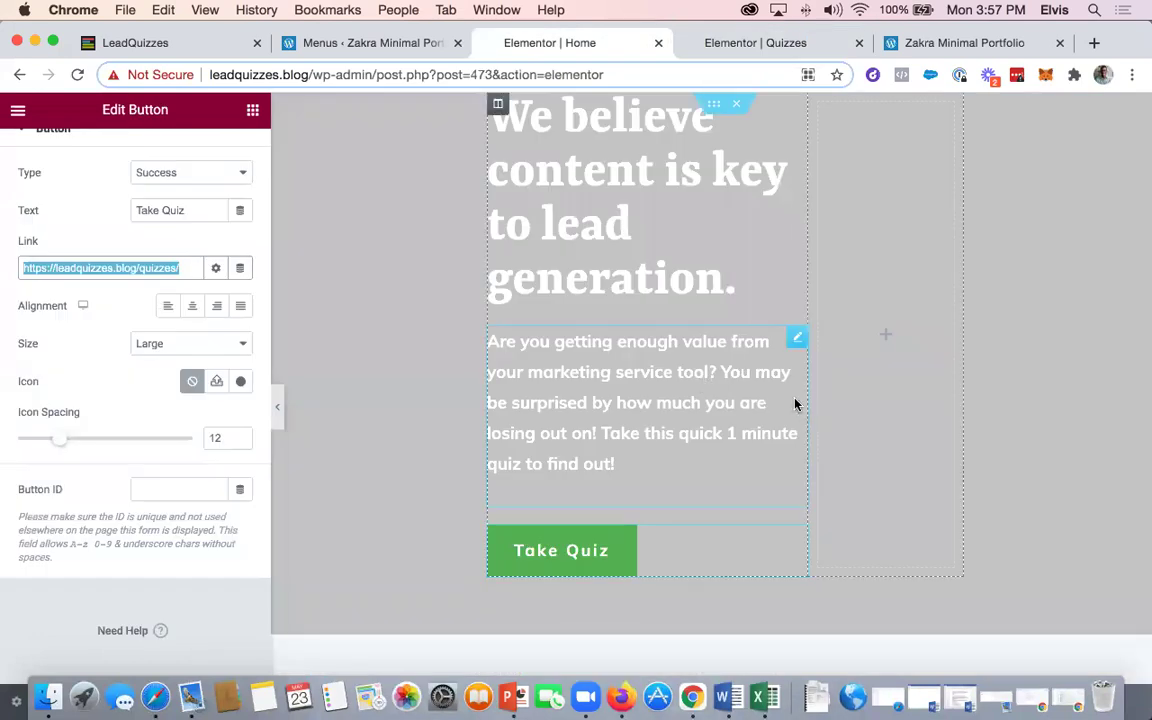
scroll(797, 404, down, 5)
scroll(735, 330, up, 3)
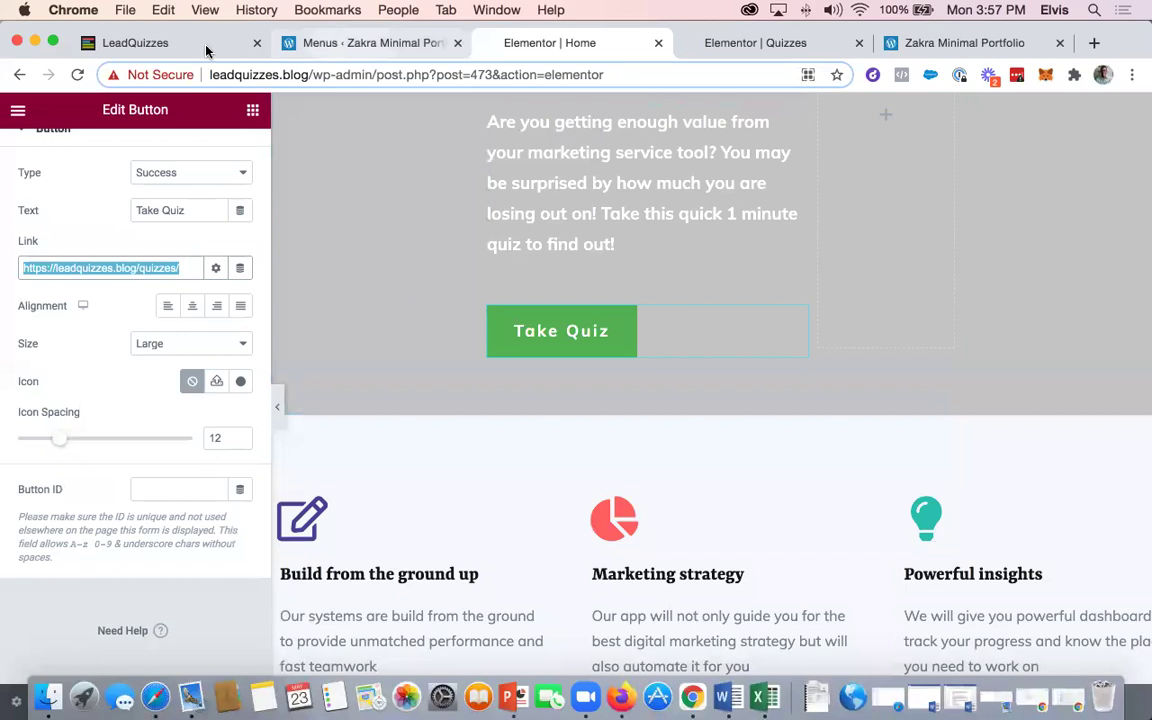
key(super+1)
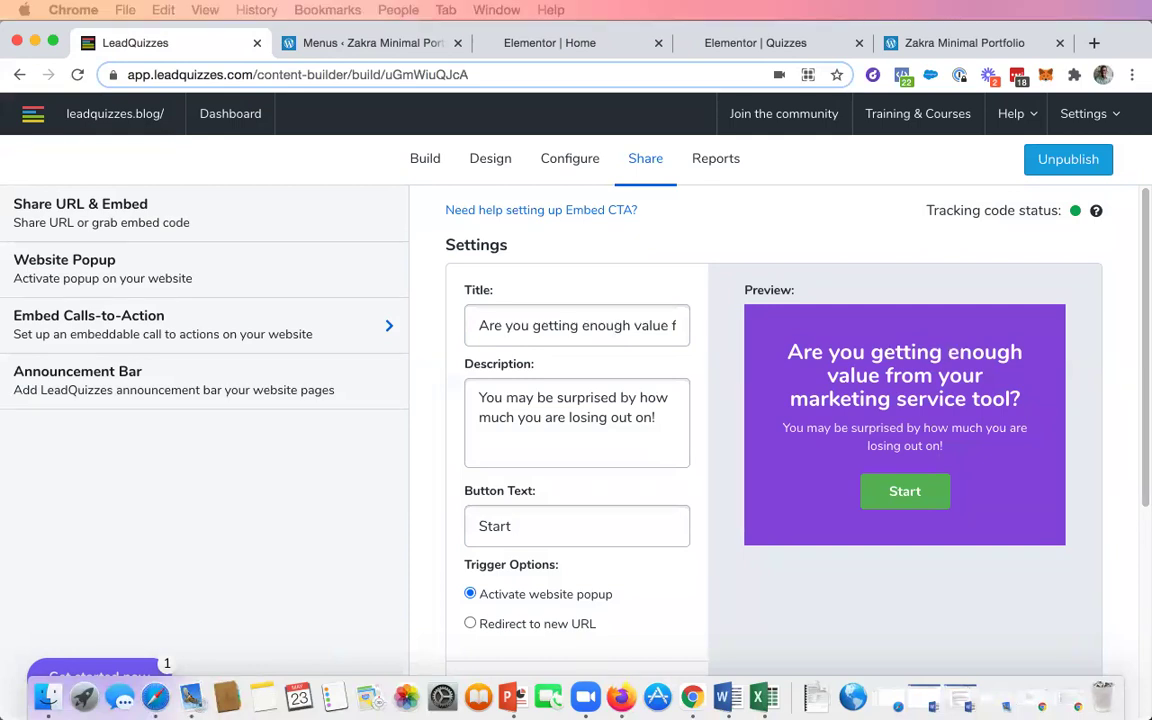
Keep the call-to-action's title and set its button text to "Start Quiz"
triple_click(594, 334)
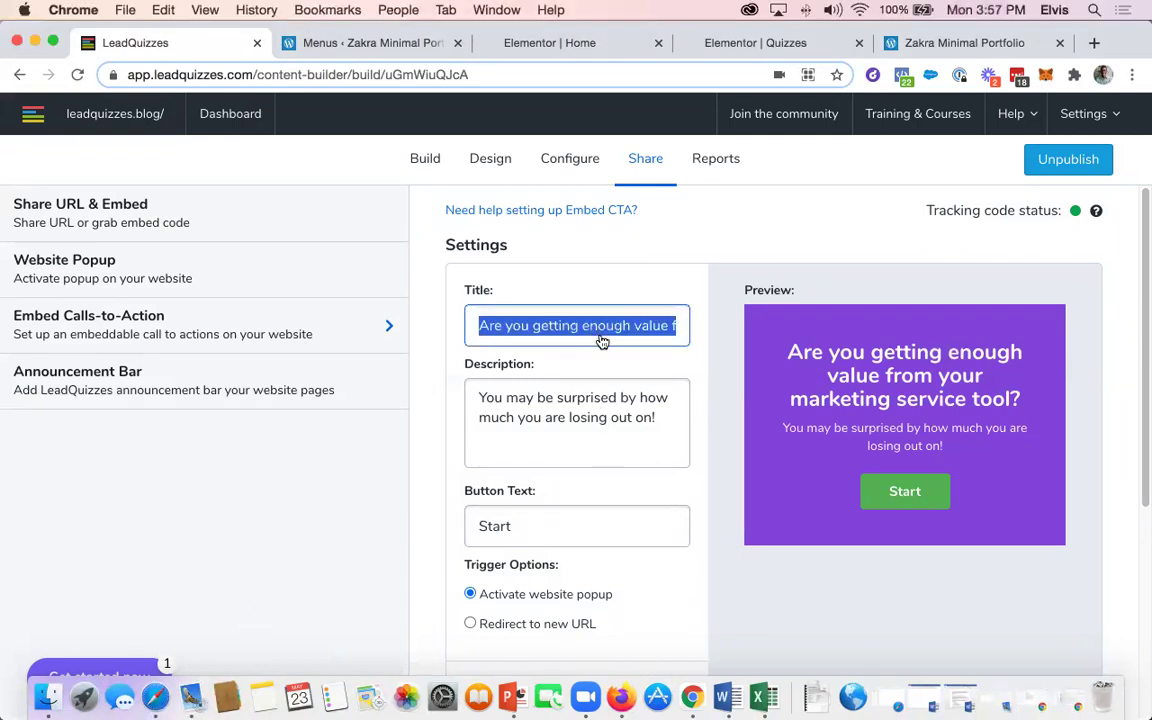
key(Right)
key(super+Tab)
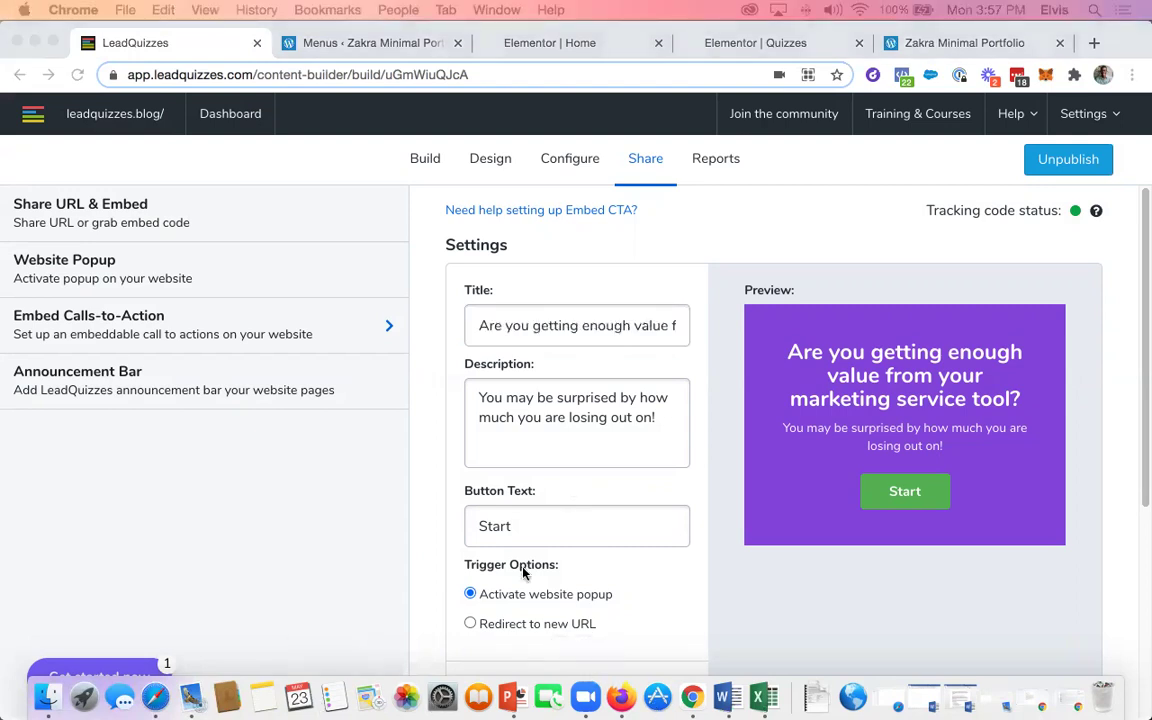
scroll(549, 539, down, 1)
click(548, 532)
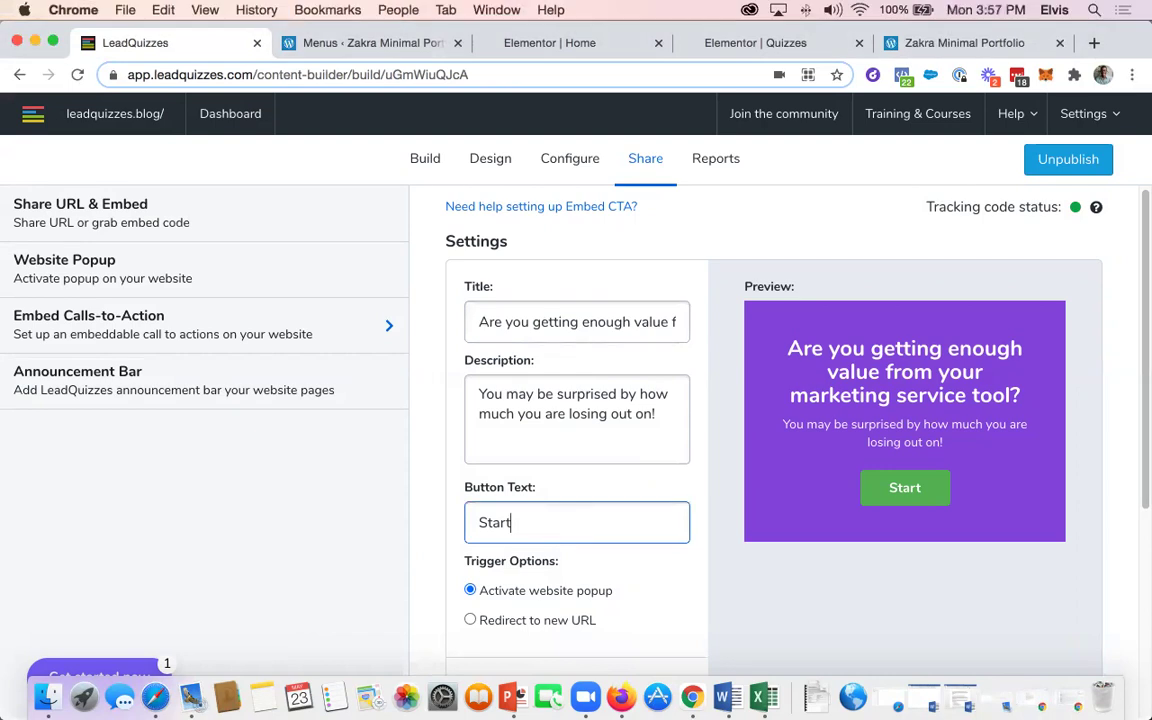
text(Quiz)
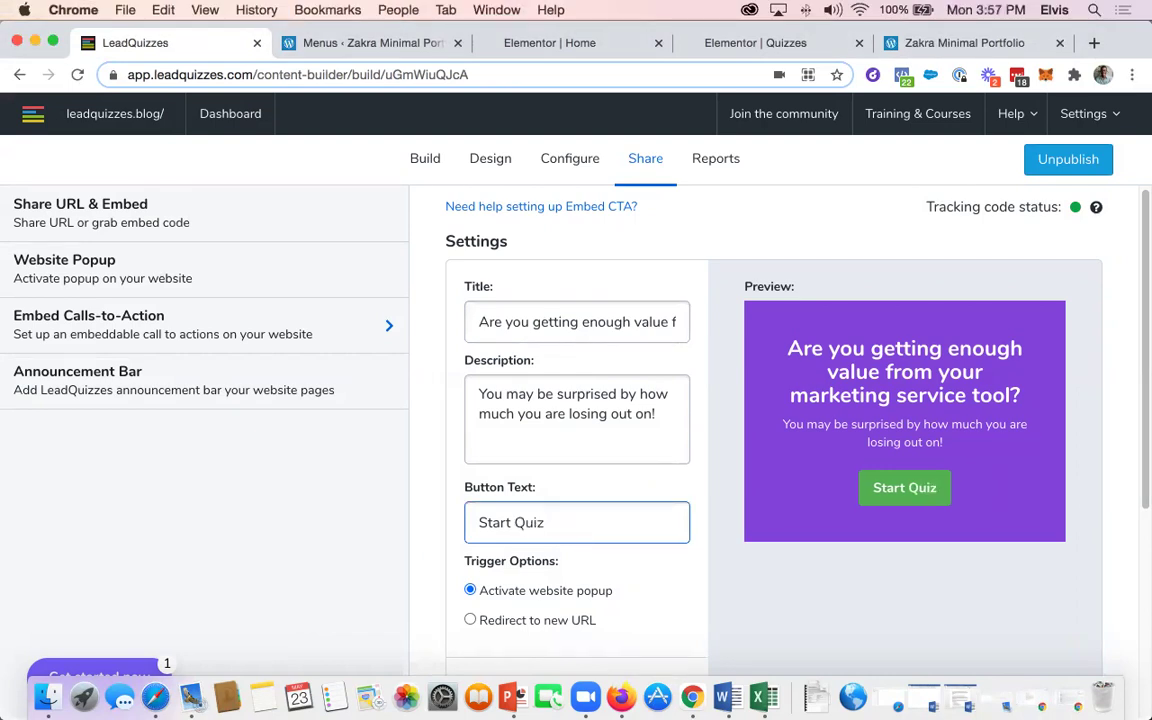
Set the call-to-action's button color to dark #282f28ff
scroll(733, 465, down, 3)
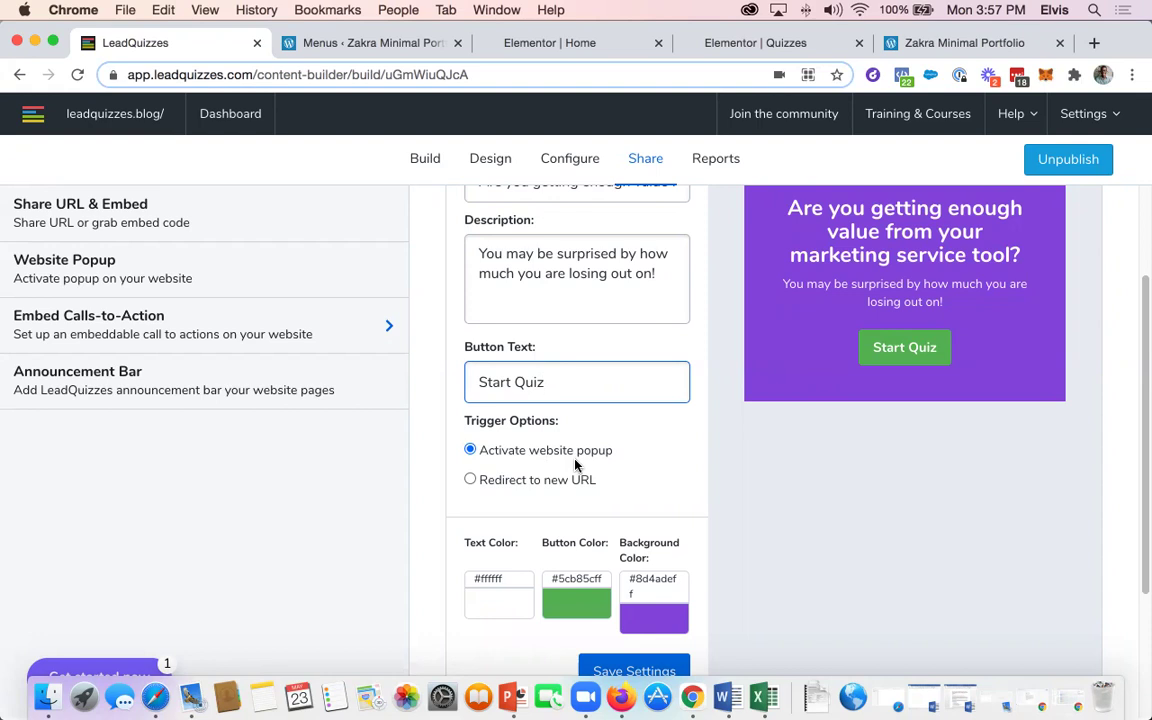
scroll(590, 445, down, 2)
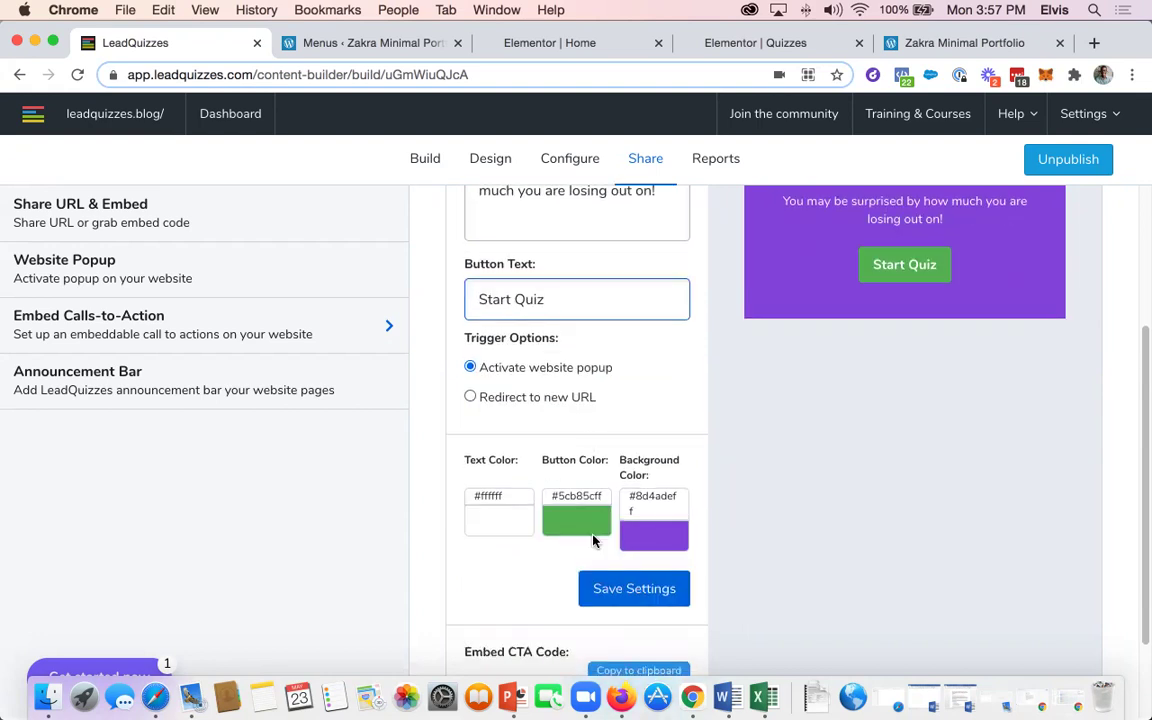
click(600, 520)
mouse_move(590, 262)
mouse_down()
mouse_move(566, 260)
mouse_move(601, 256)
mouse_move(650, 275)
mouse_move(599, 329)
mouse_up()
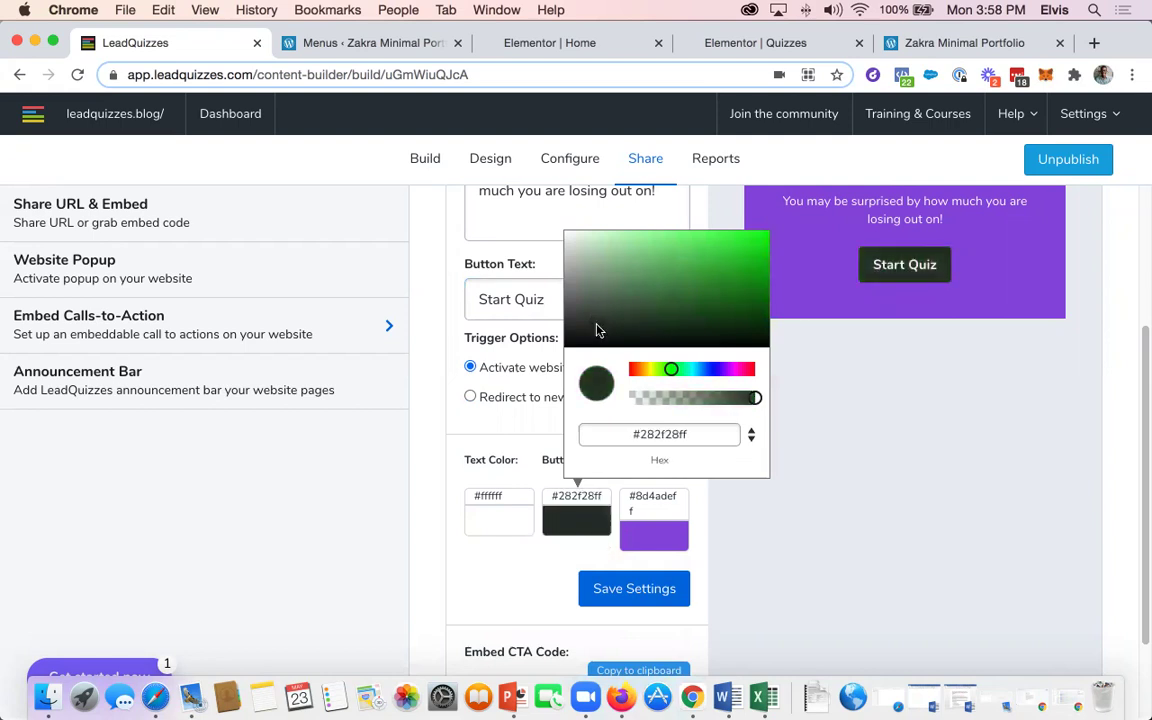
Set the call-to-action's background color to green #3f743aff and save the settings
click(647, 538)
mouse_move(722, 296)
mouse_down()
mouse_move(800, 260)
mouse_move(716, 259)
mouse_move(704, 271)
mouse_move(764, 257)
mouse_up()
click(784, 369)
drag(782, 369, 747, 369)
click(738, 265)
mouse_move(737, 270)
mouse_down()
mouse_move(715, 248)
mouse_move(756, 258)
mouse_move(745, 294)
mouse_up()
scroll(622, 635, down, 1)
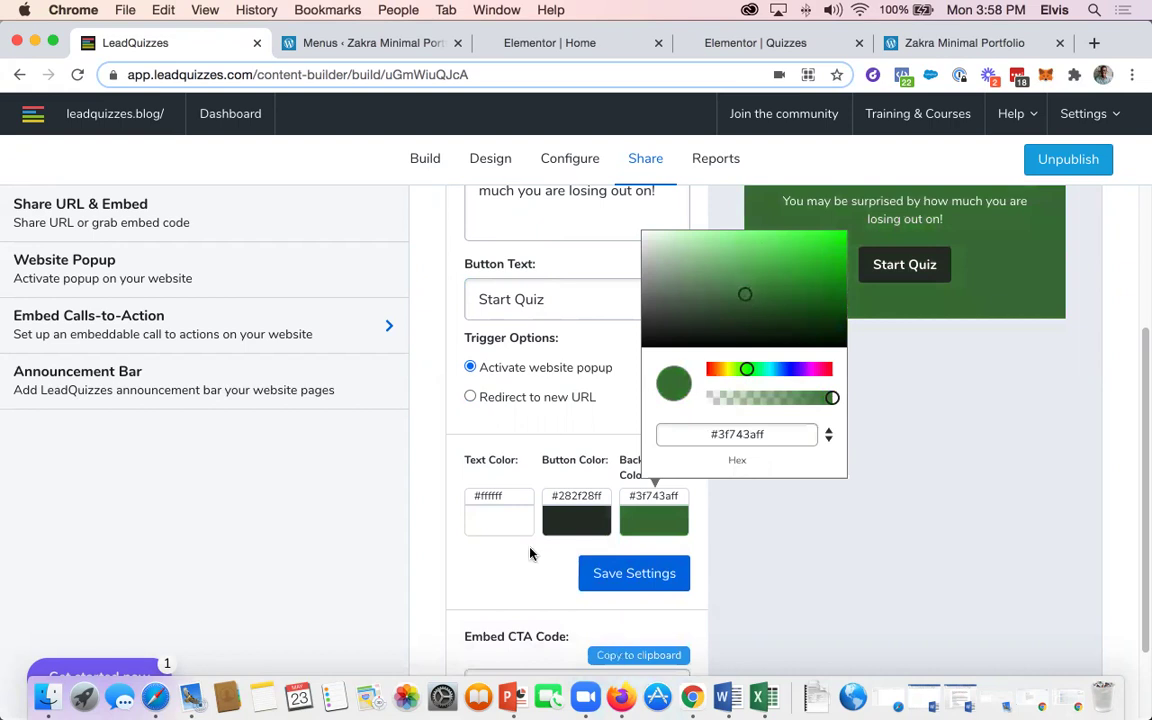
click(652, 578)
Copy the Embed CTA code and switch to the Home page in the Elementor editor
scroll(640, 499, down, 3)
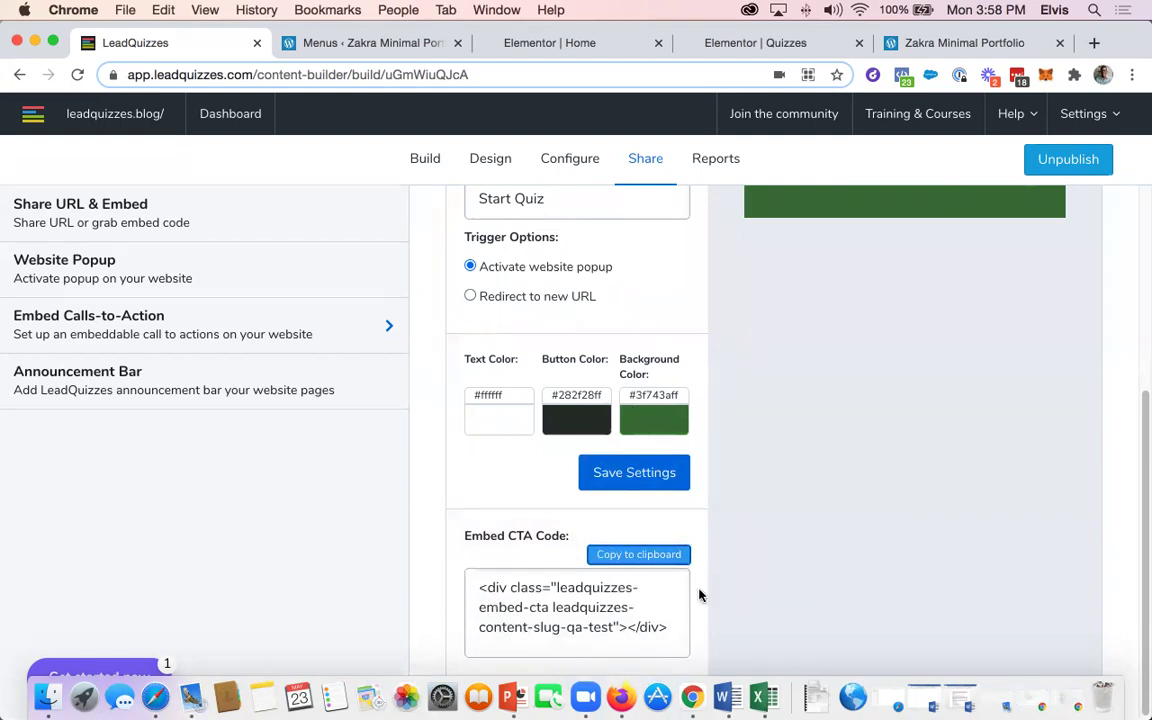
click(638, 554)
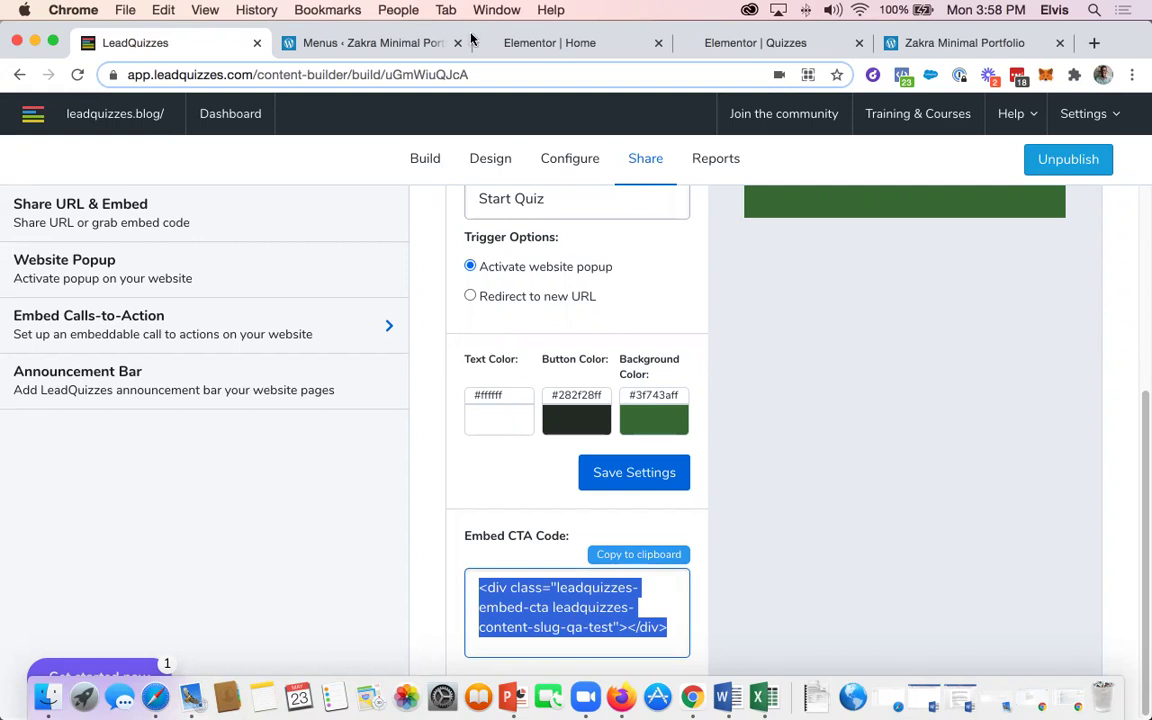
click(591, 43)
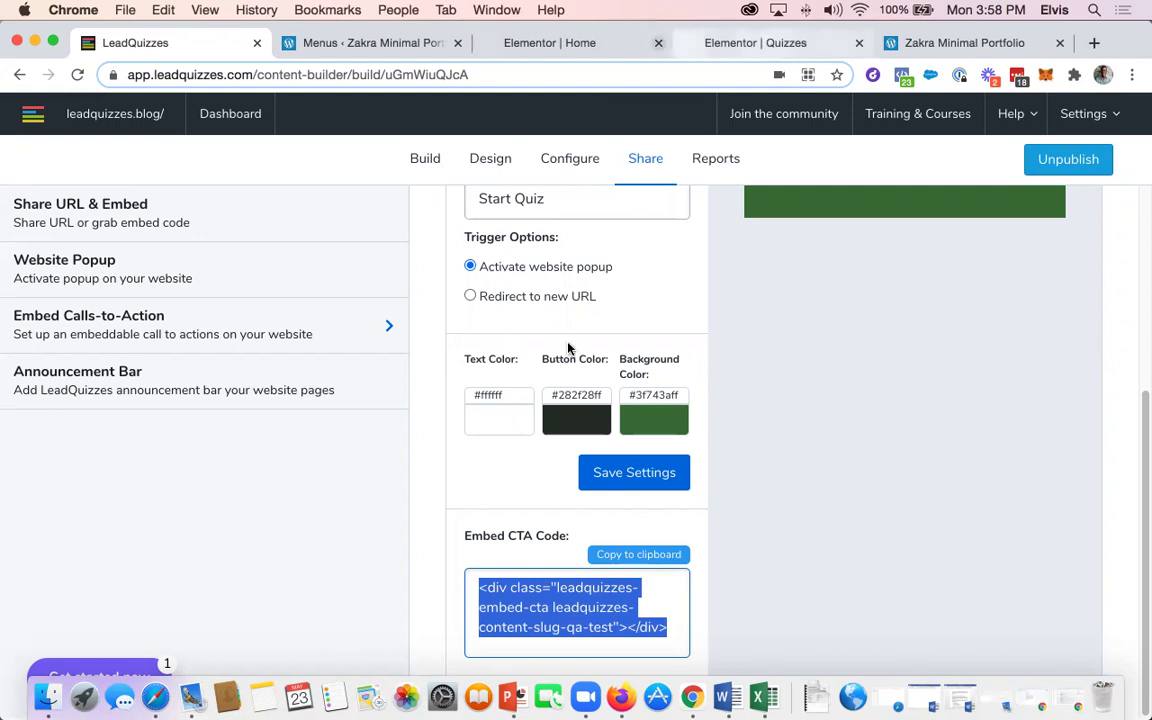
Add a new single-column section on the Home page between the three feature columns and the blue-purple statistics band
scroll(748, 478, down, 5)
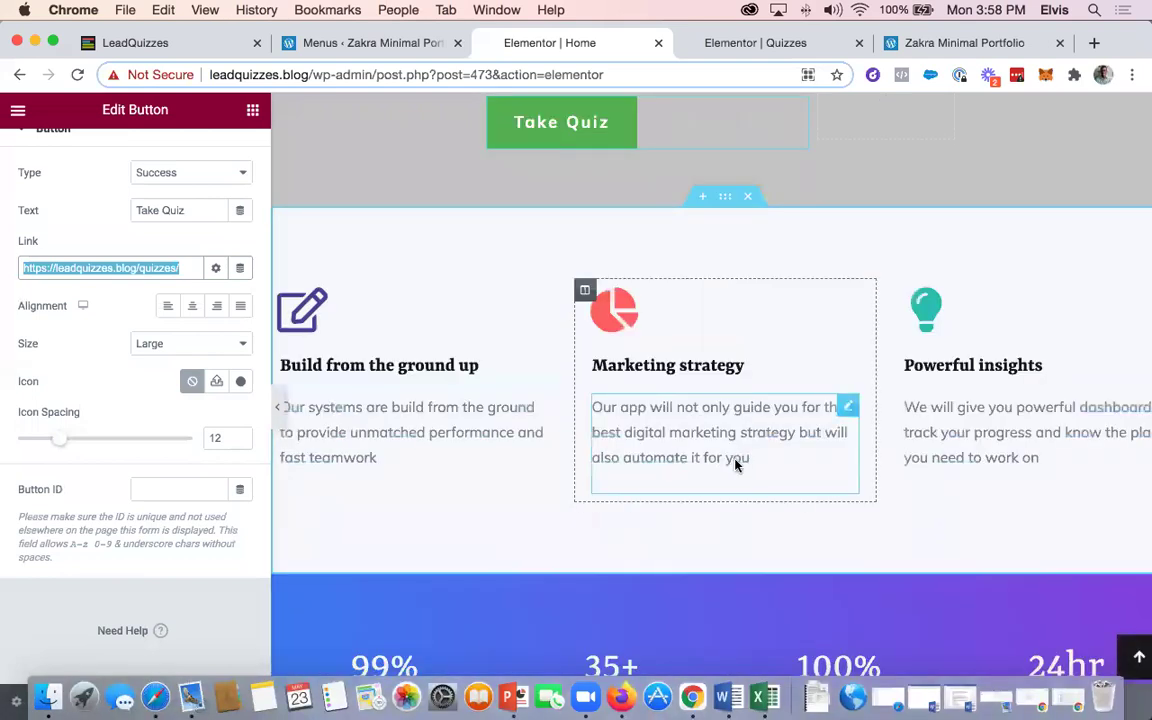
scroll(707, 558, down, 10)
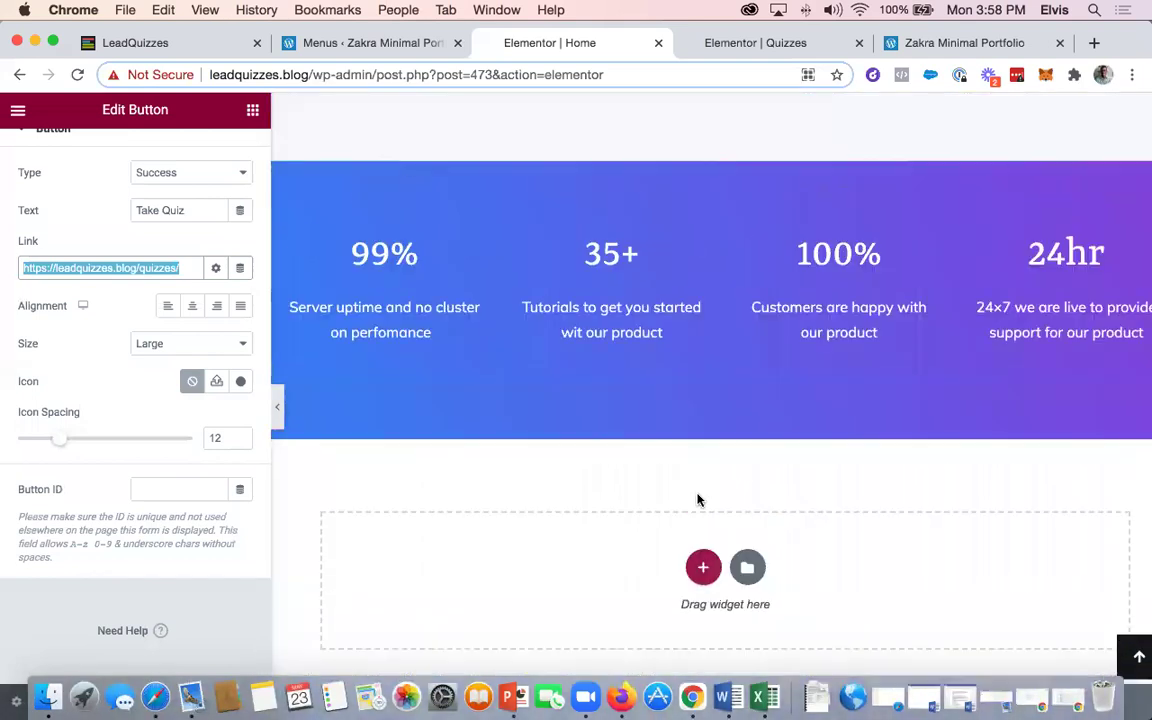
scroll(698, 500, up, 5)
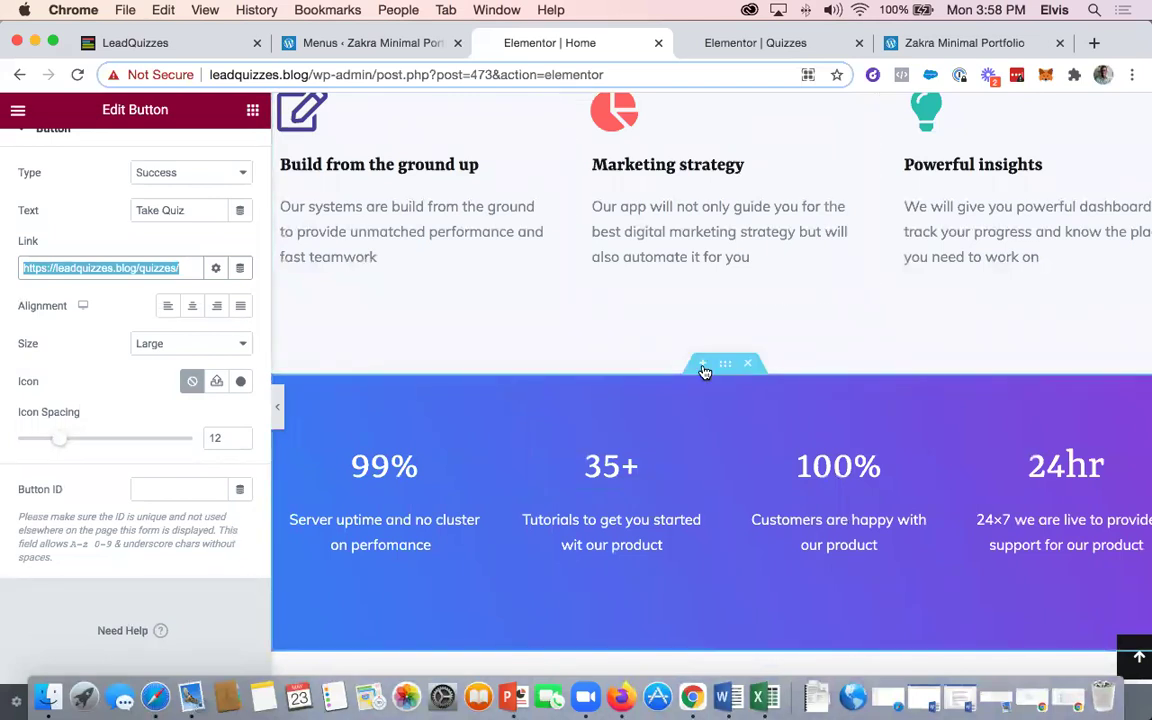
click(703, 364)
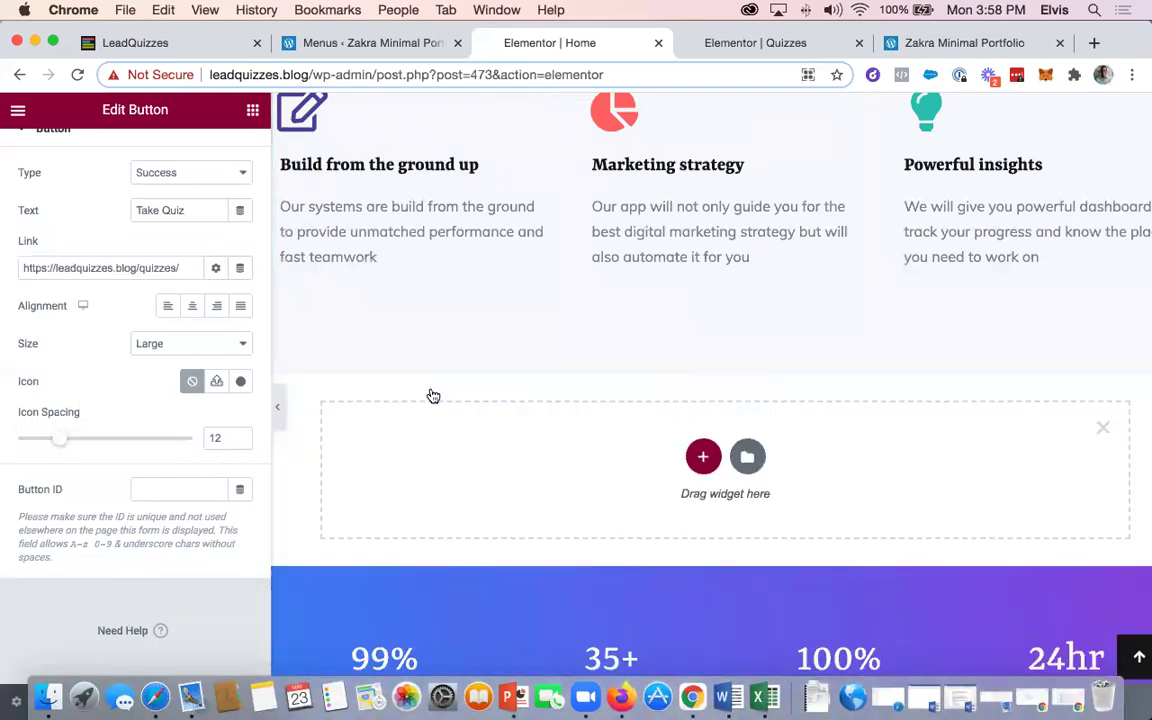
scroll(123, 244, up, 3)
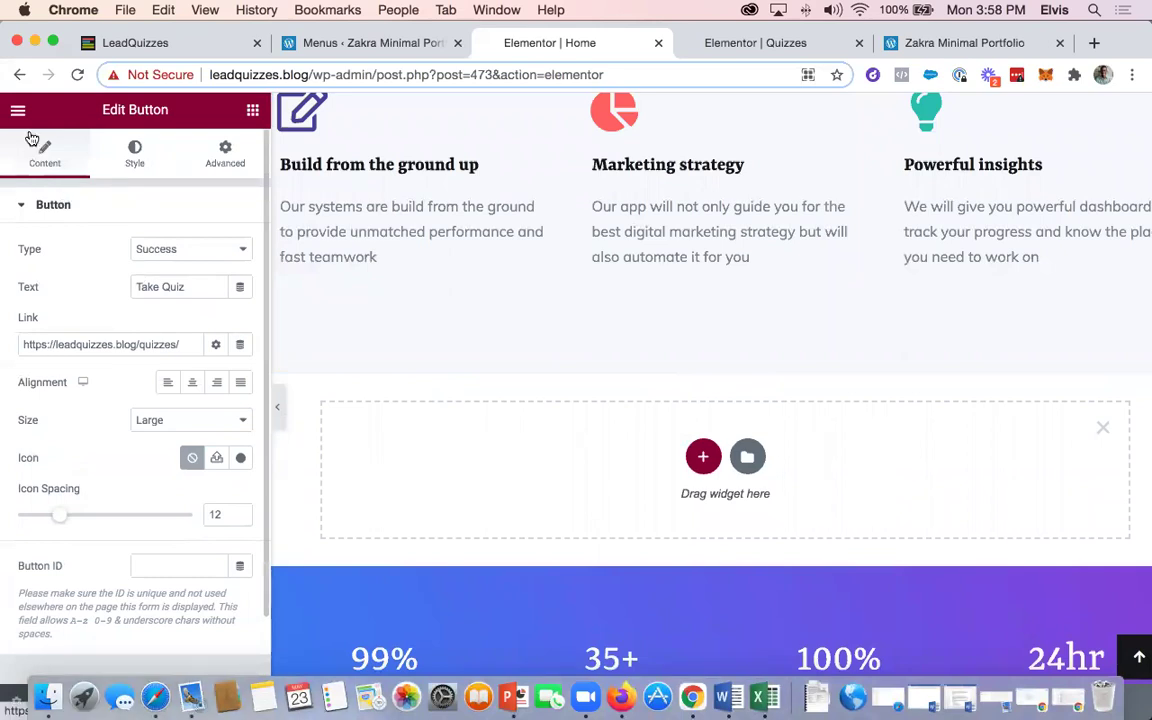
click(703, 456)
click(488, 497)
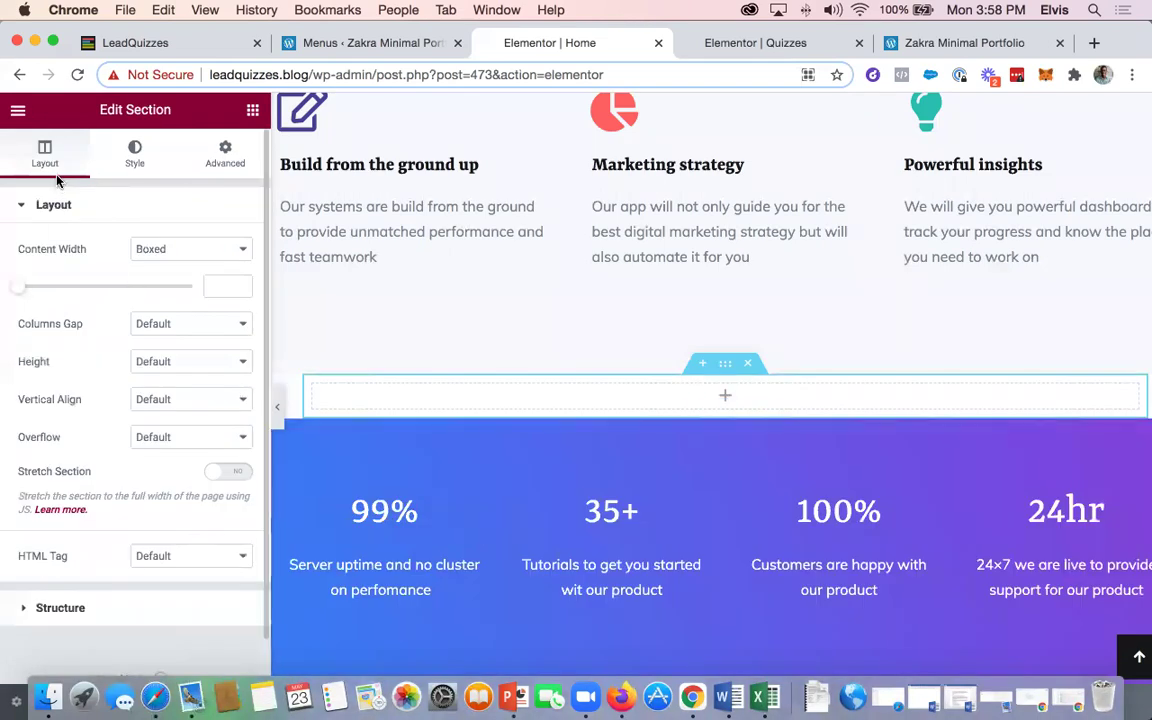
Find the HTML widget, place it in the new empty section and paste the copied Embed CTA code into it
click(18, 110)
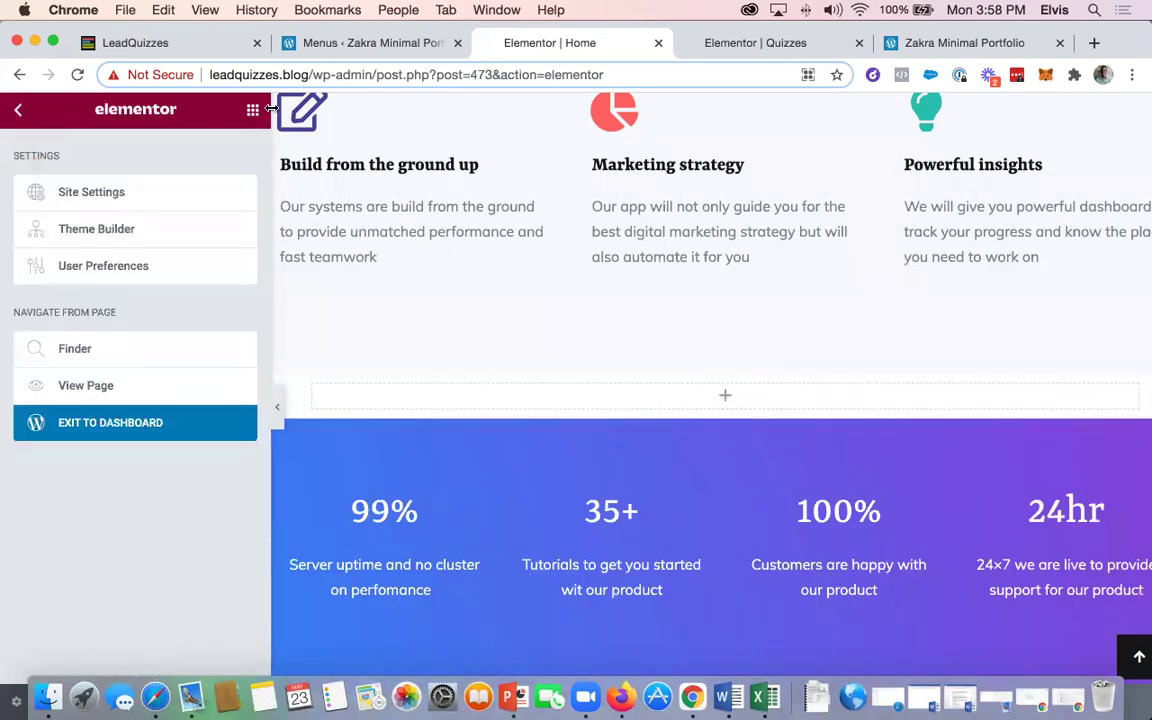
click(230, 134)
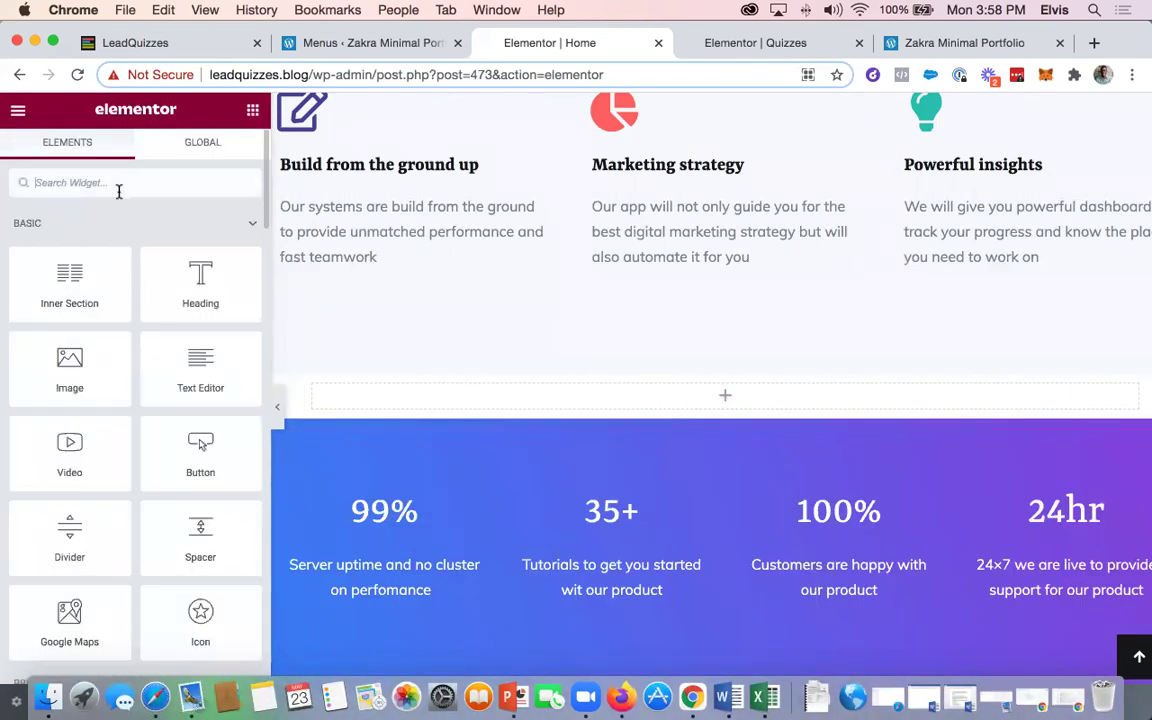
text(html)
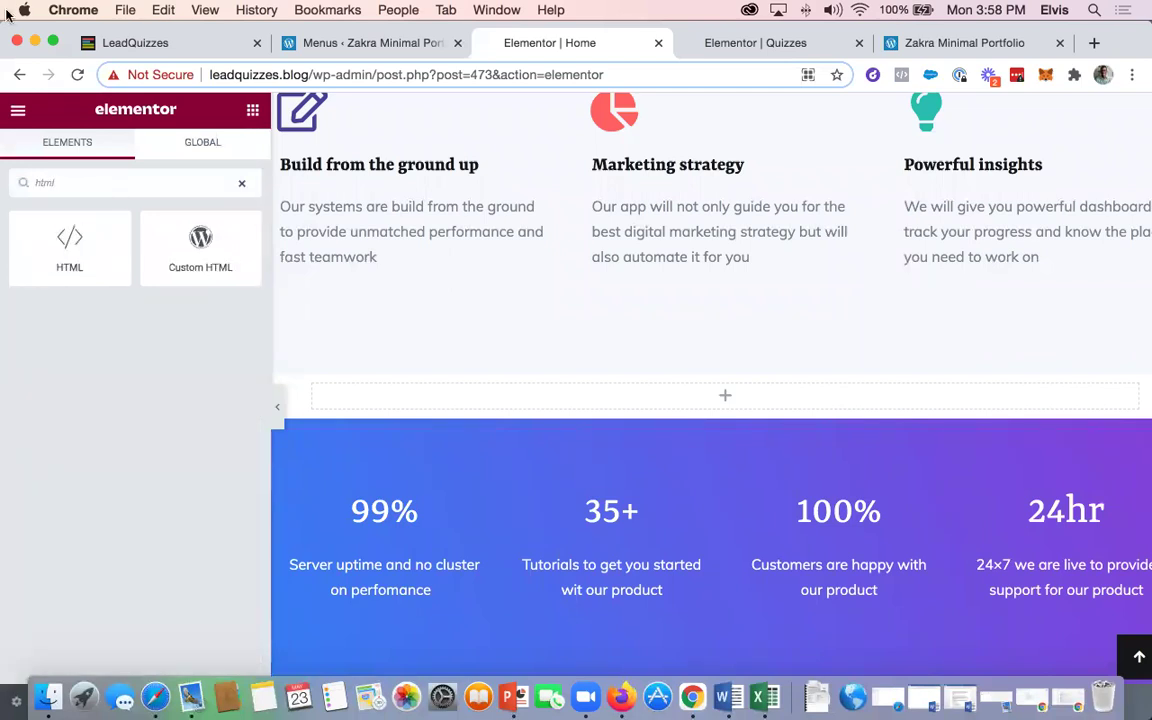
drag(65, 240, 590, 510)
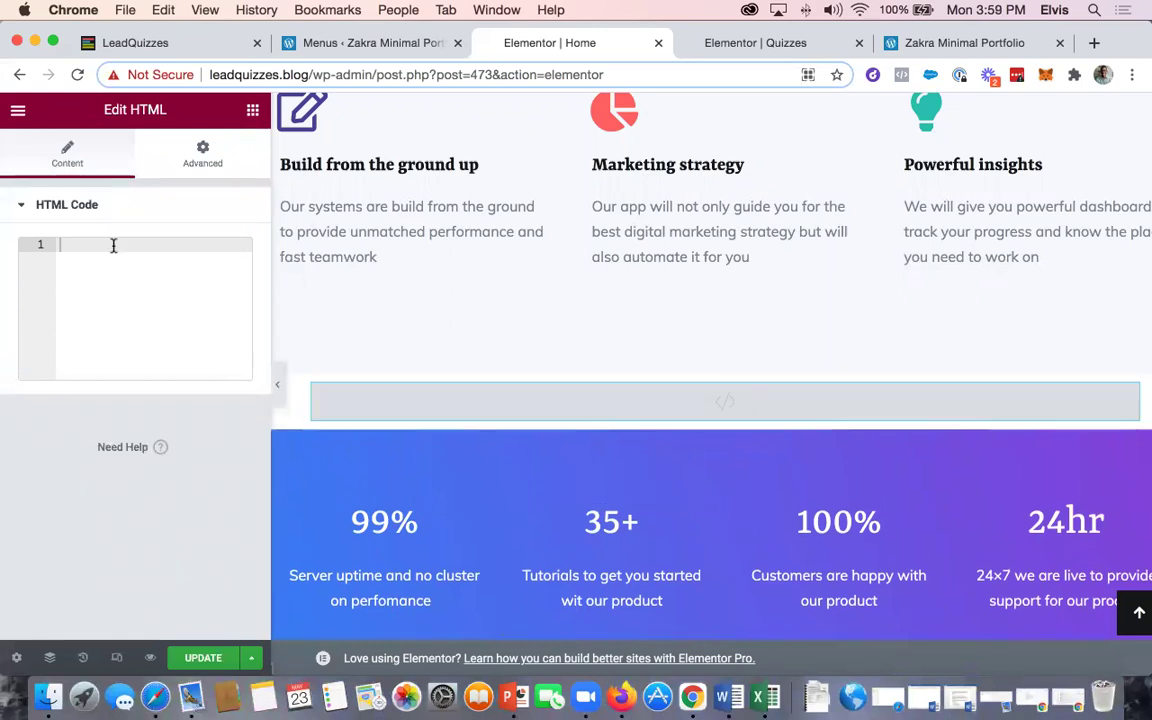
key(super+v)
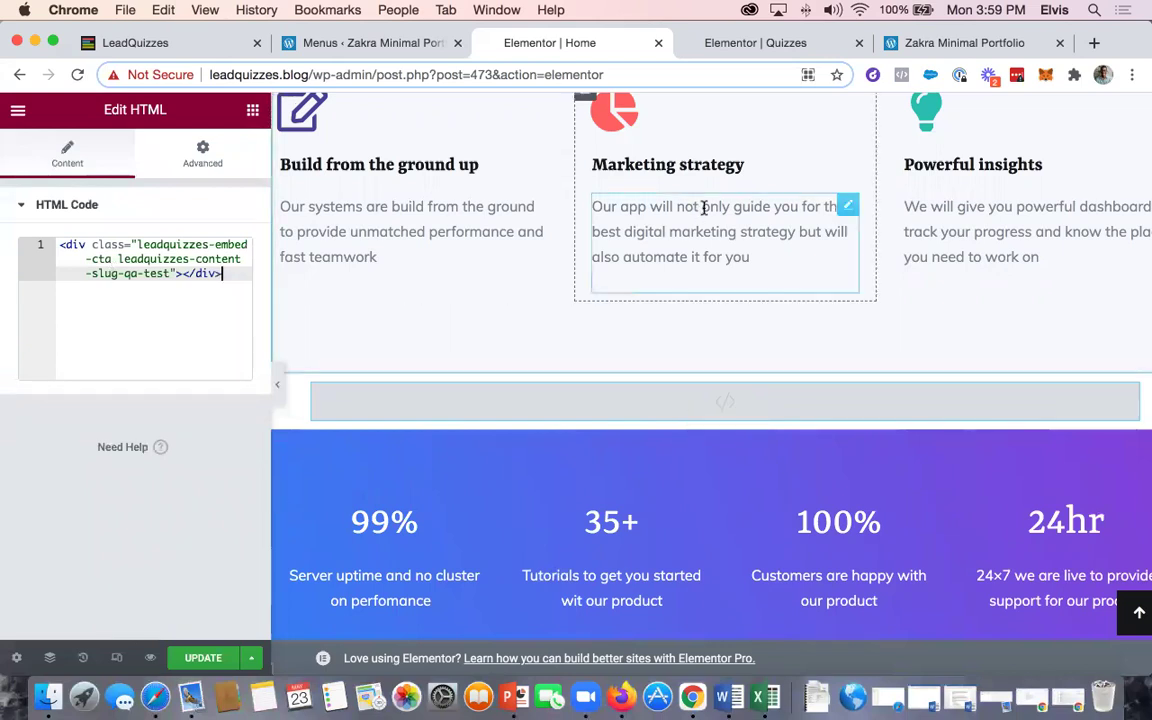
Review the HTML widget's position on the Home page and recheck the Embed CTA code in the LeadQuizzes call-to-action settings
scroll(599, 265, down, 1)
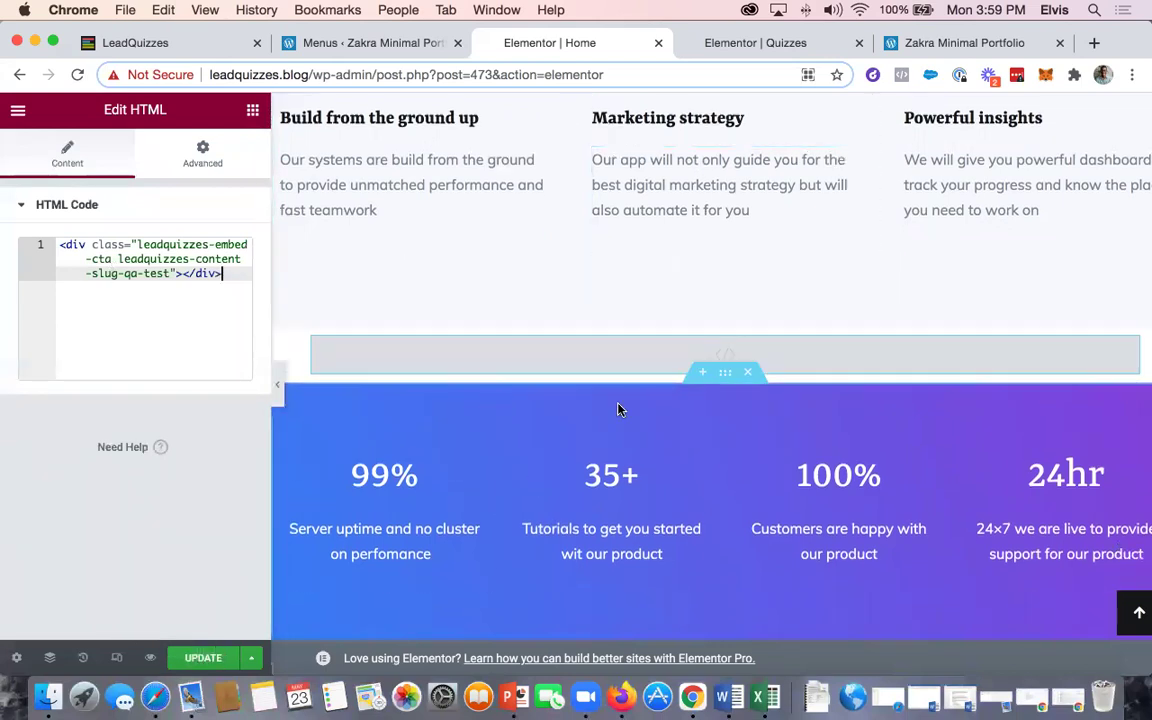
scroll(668, 324, down, 2)
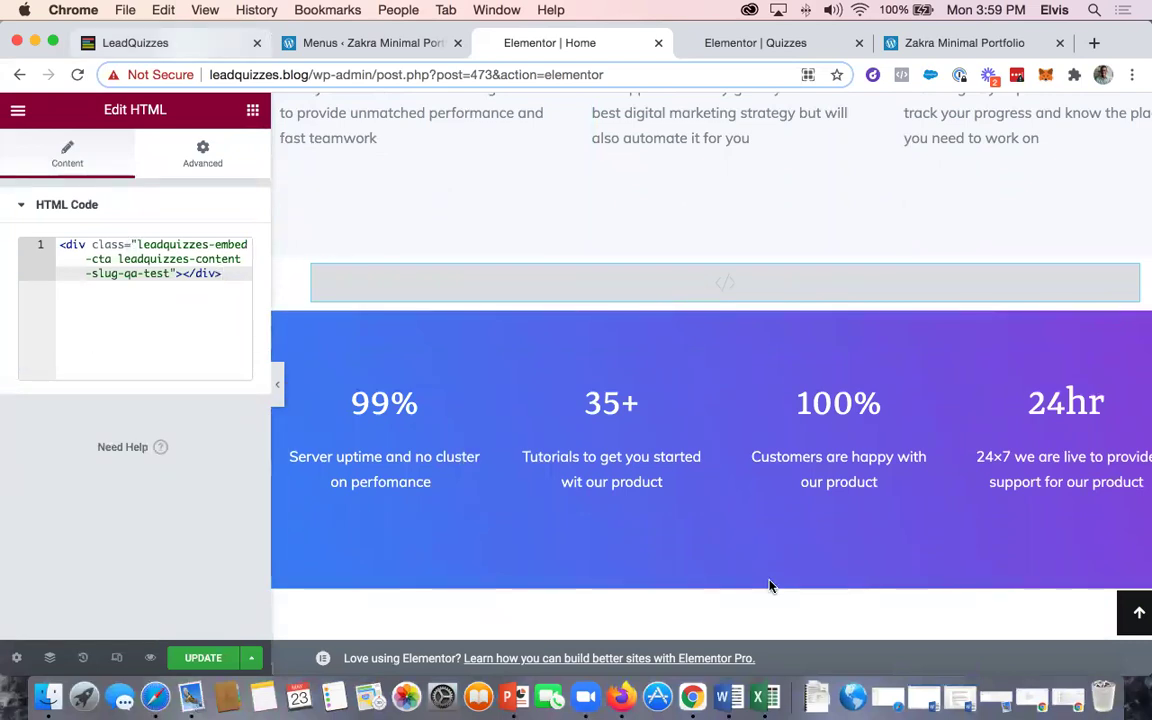
key(super+1)
click(655, 434)
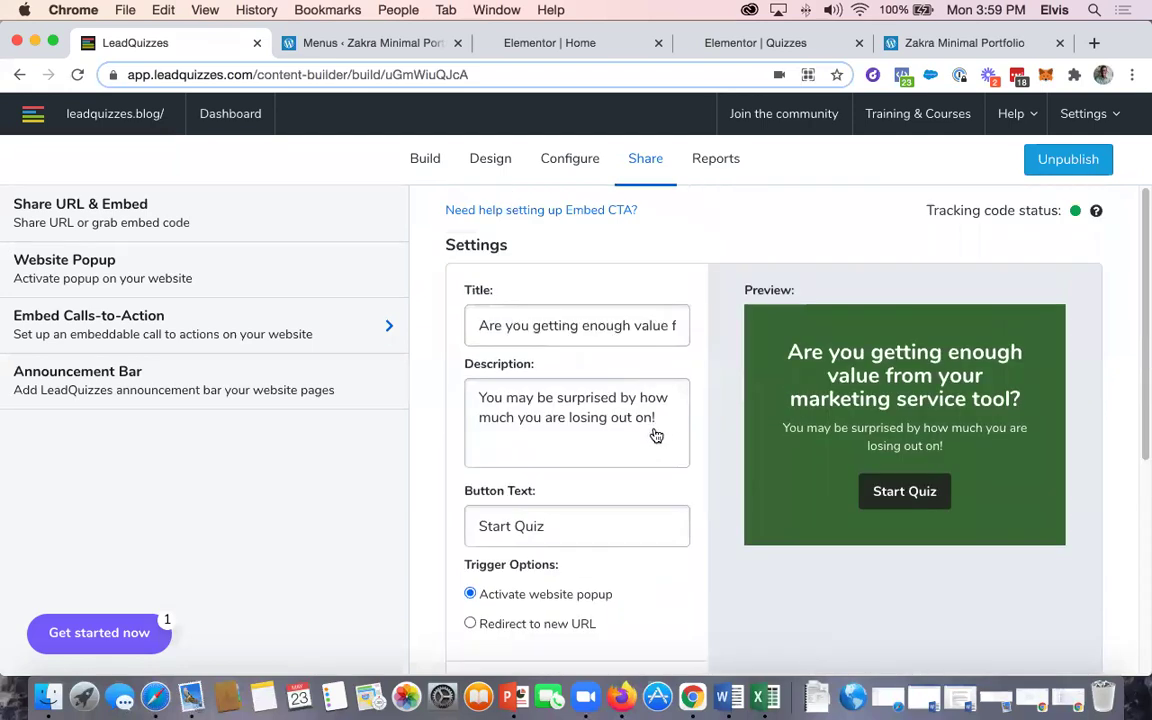
scroll(630, 590, down, 5)
click(655, 565)
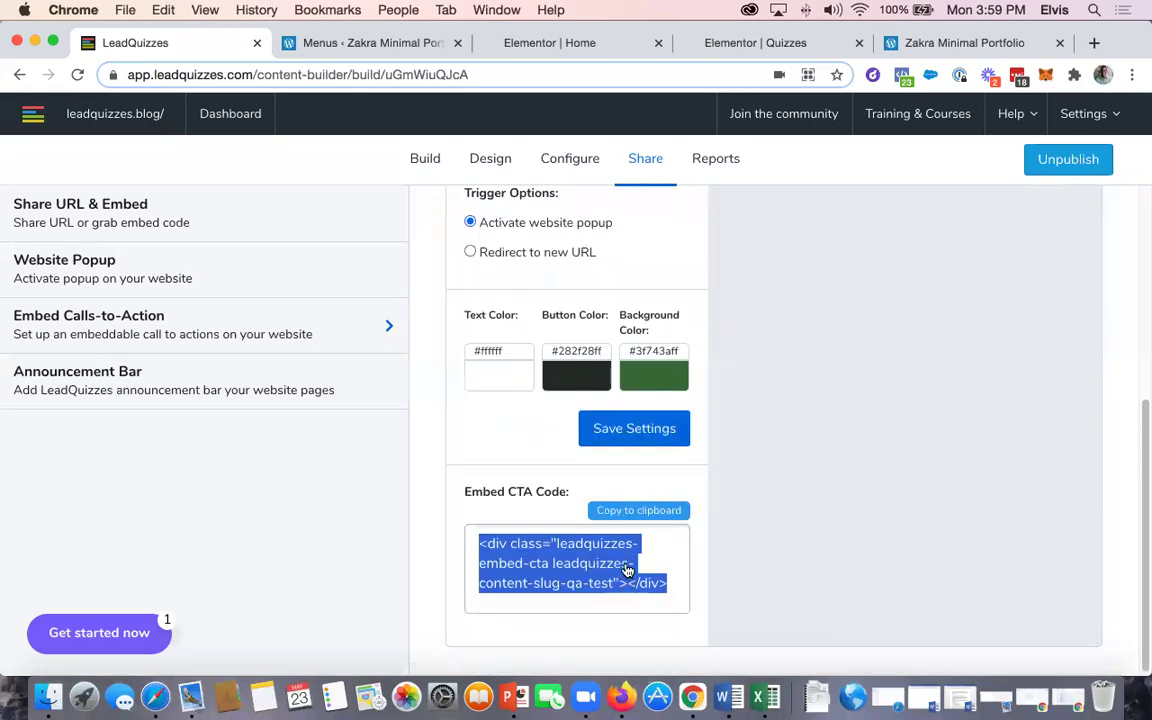
Return to the Home page in the Elementor editor, add an empty line after the embed code and update the page
click(372, 43)
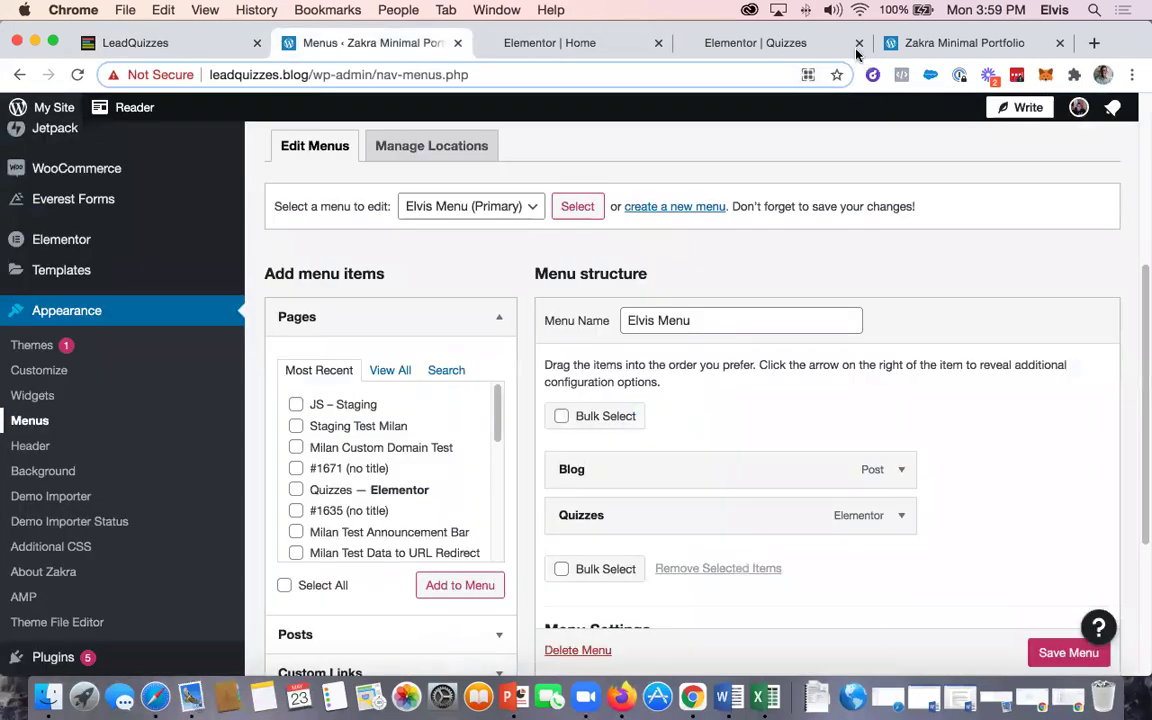
click(560, 43)
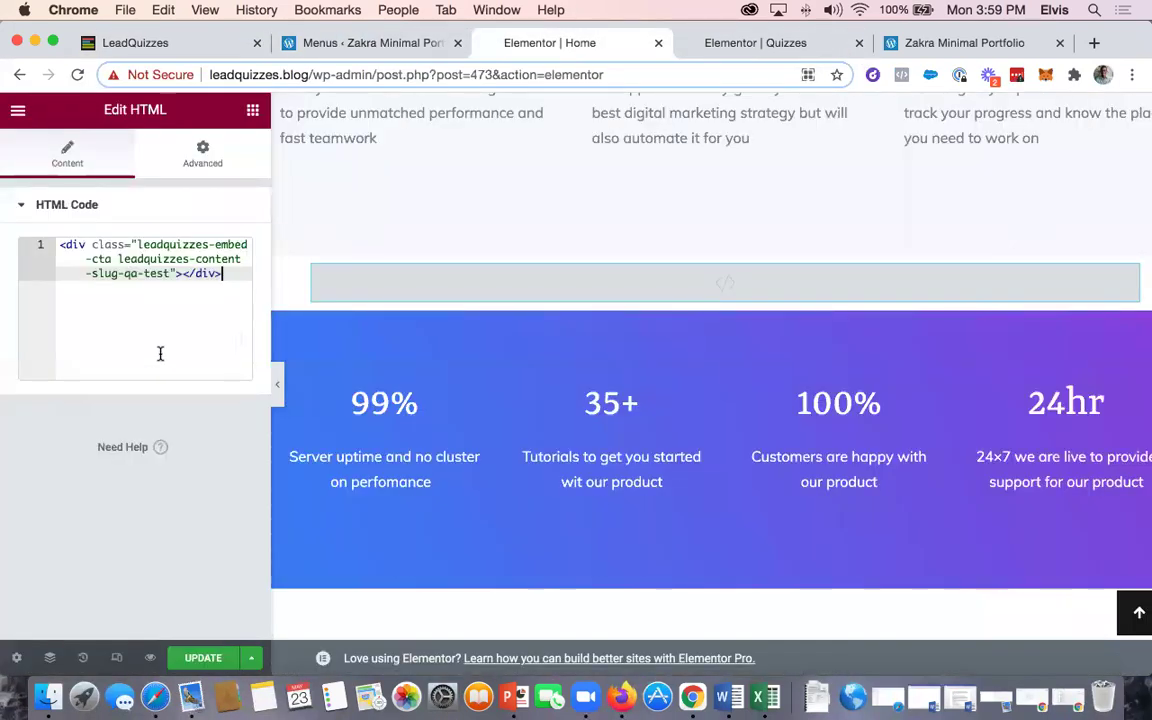
key(Return)
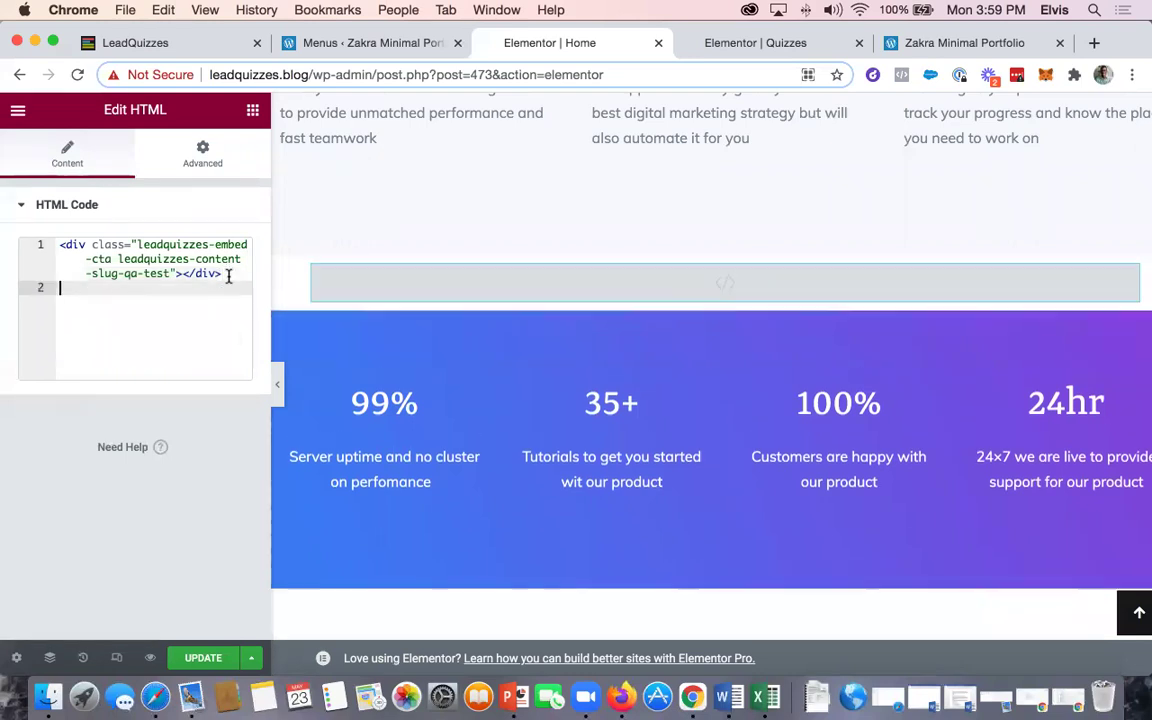
click(228, 662)
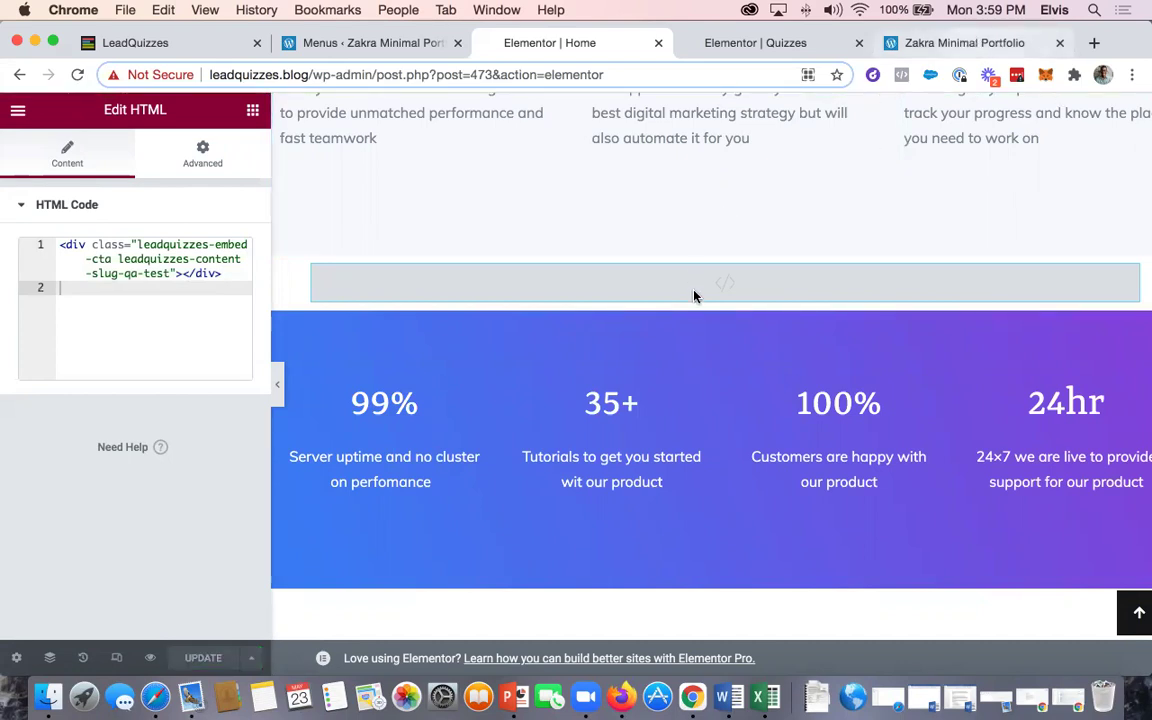
Reload the live site, dismiss the quiz popup, inspect the embedded call-to-action above the statistics band and switch back to LeadQuizzes
key(ctrl+Tab)
key(ctrl+Tab)
click(74, 75)
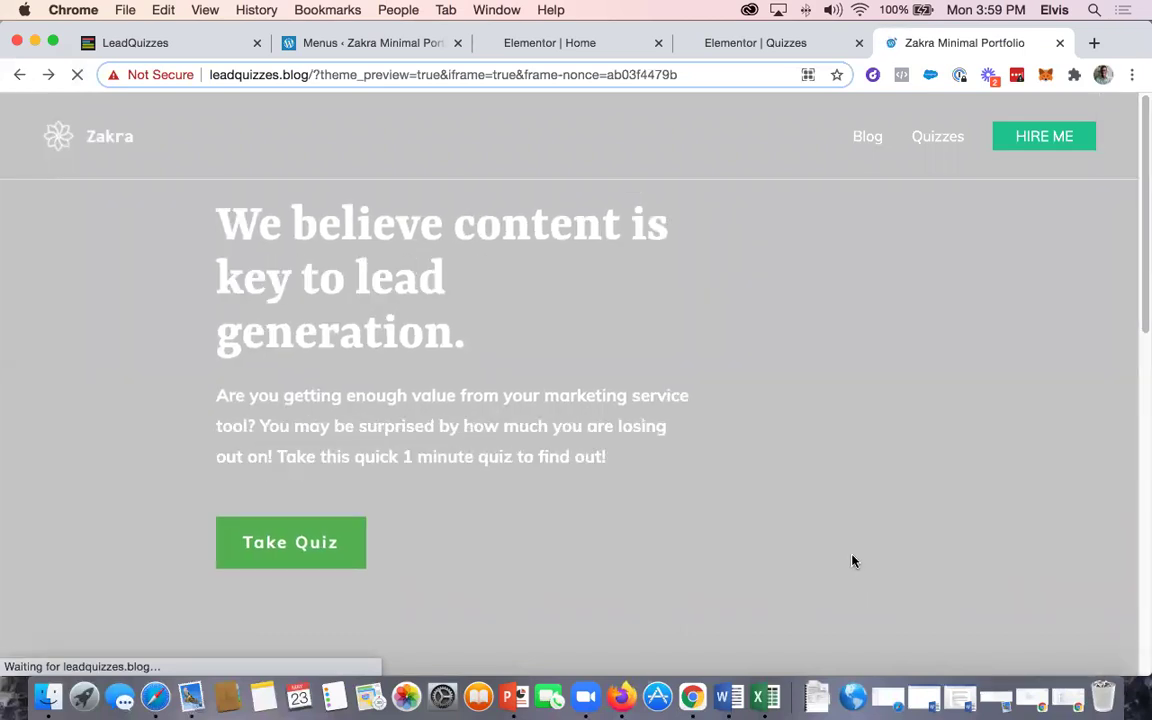
scroll(853, 563, down, 5)
scroll(859, 558, down, 1)
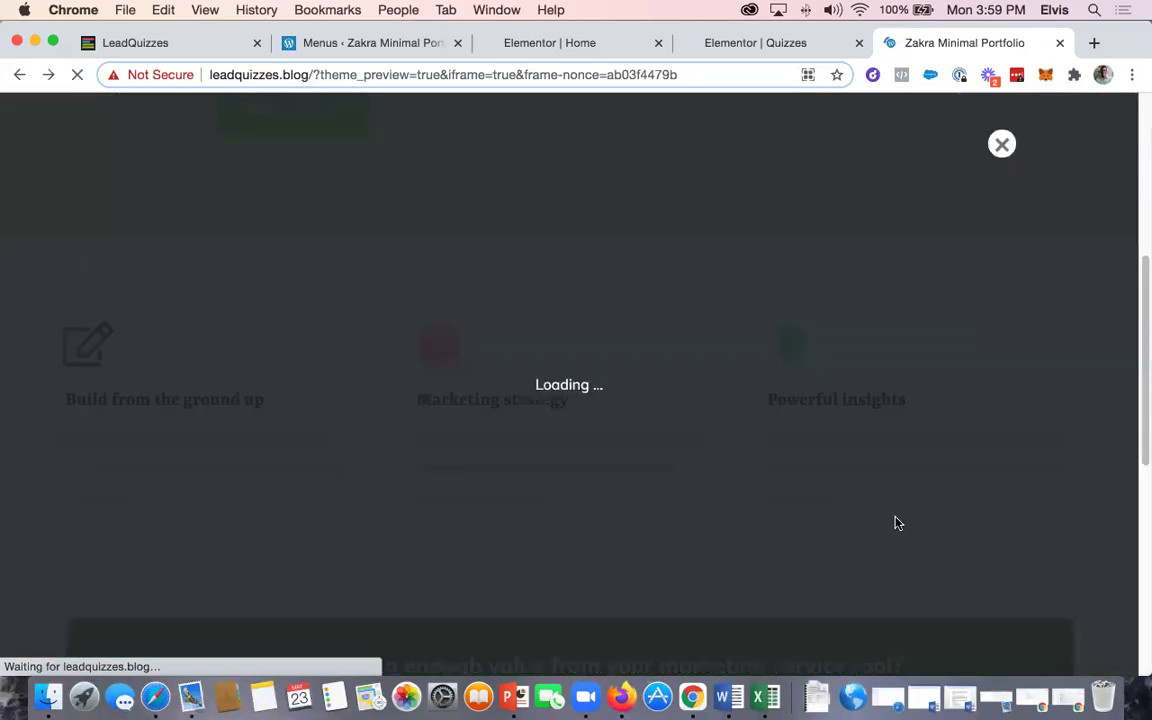
scroll(950, 340, down, 2)
click(1003, 146)
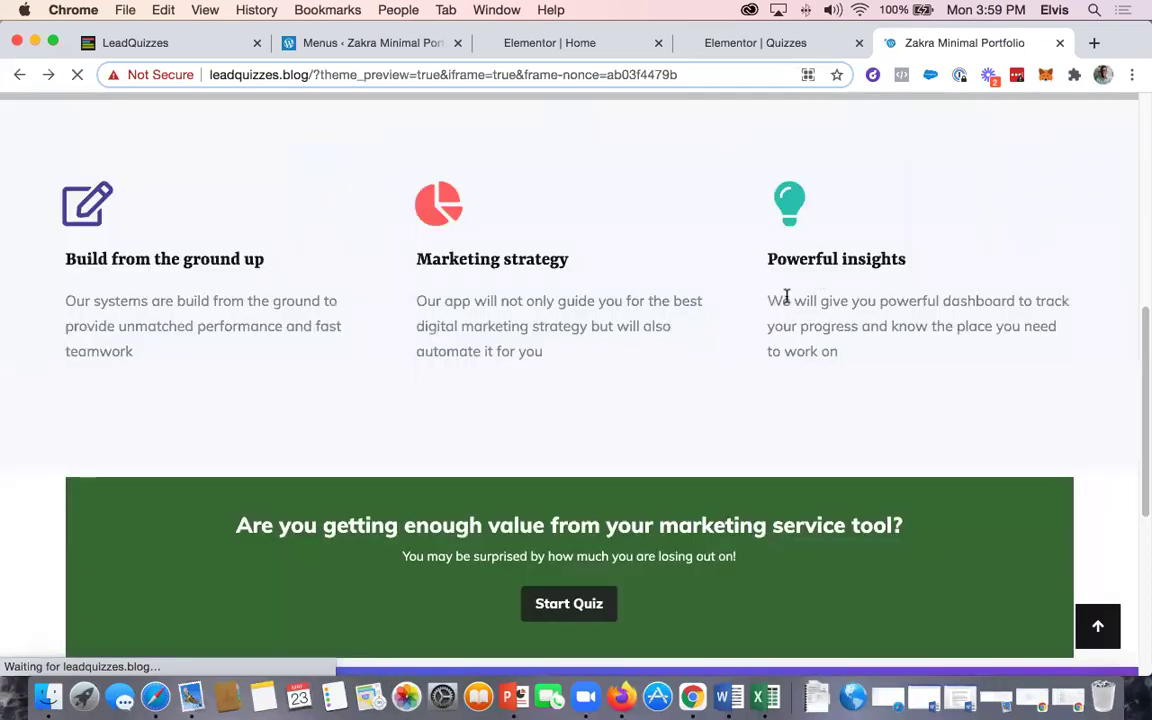
scroll(800, 350, down, 2)
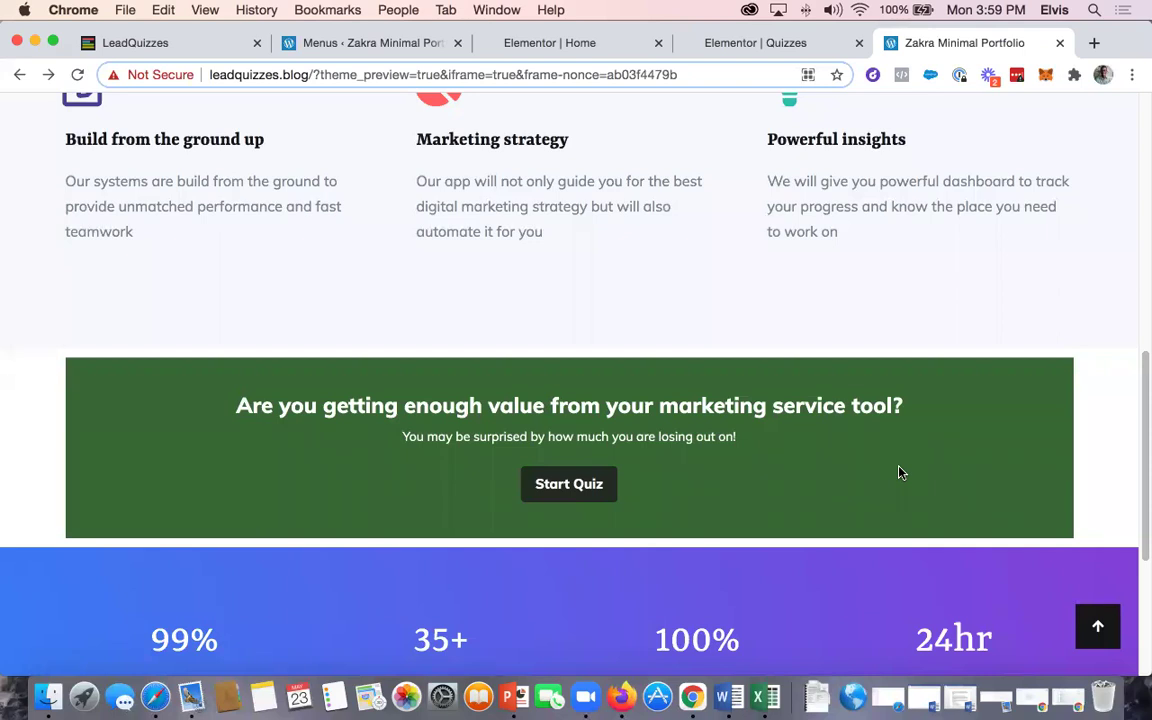
scroll(602, 528, down, 3)
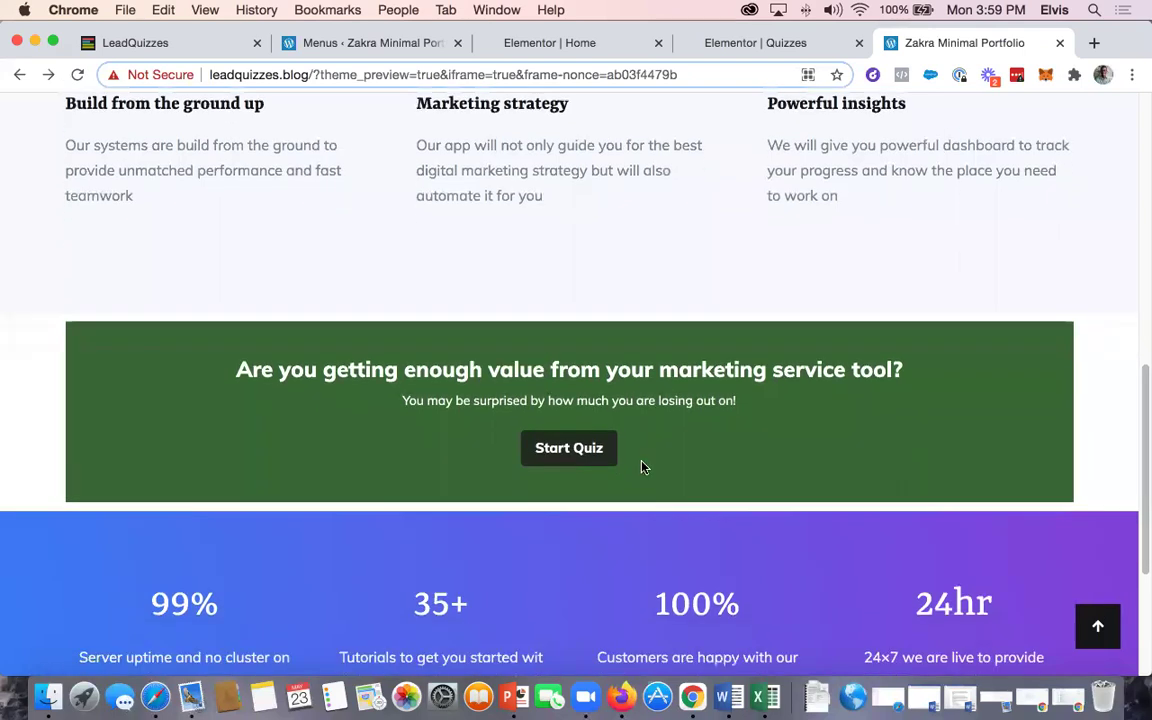
click(154, 44)
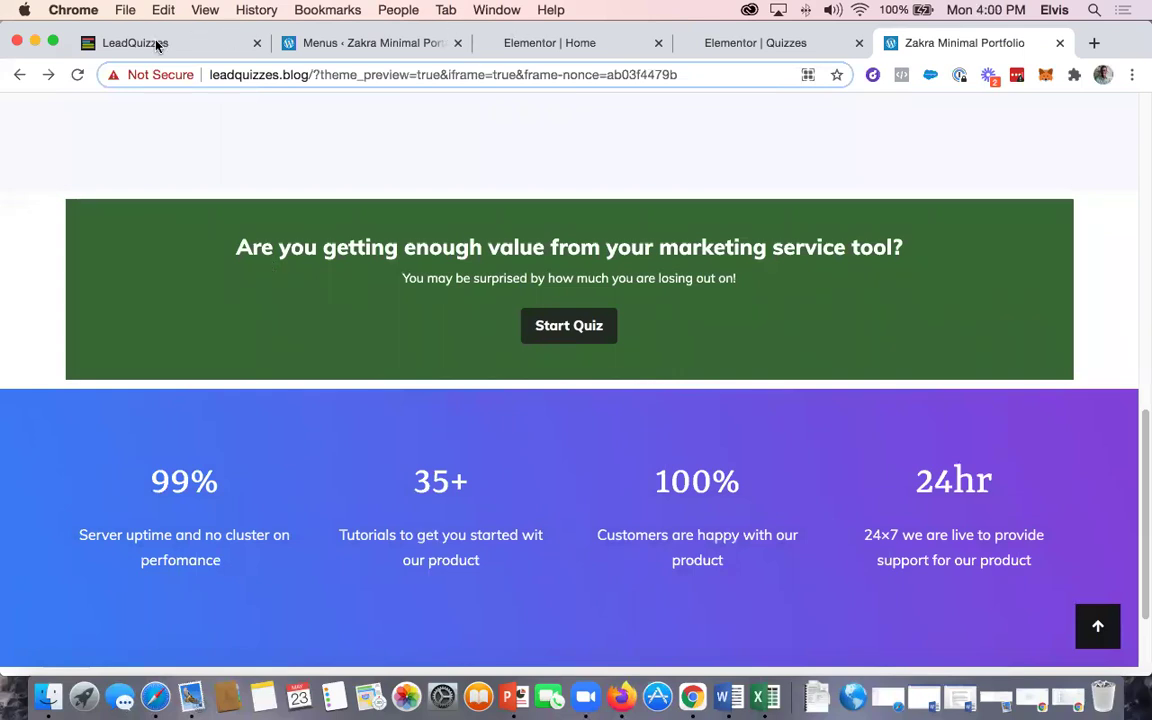